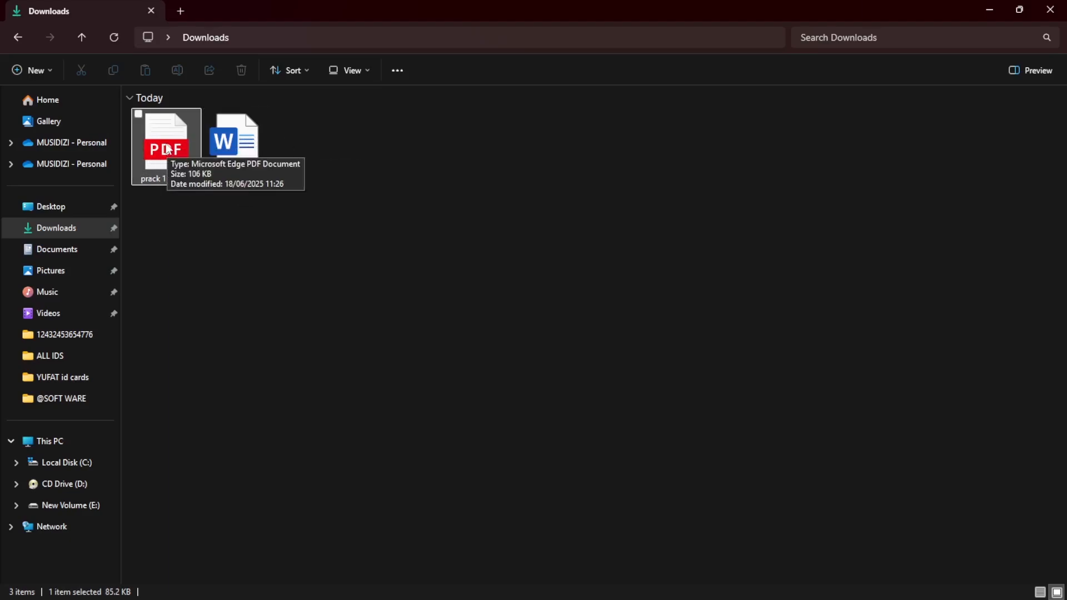
Open 'prack 1 project.pdf' from Downloads in Edge's PDF viewer
click(165, 146)
double_click(165, 146)
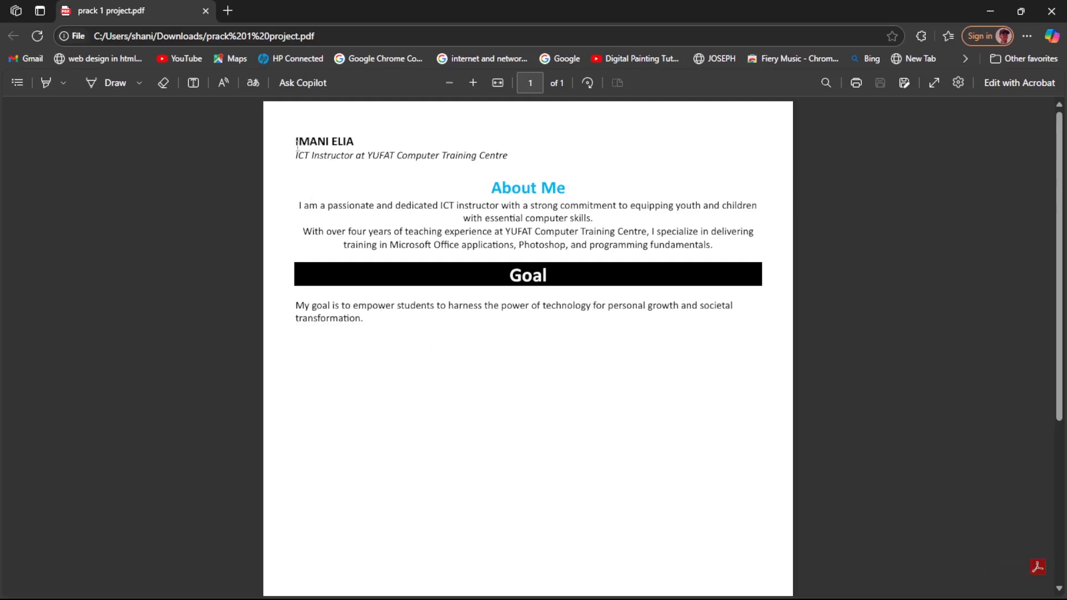
Highlight the reference's opening lines, then minimize Edge to reveal the Downloads folder
drag(294, 144, 521, 218)
click(996, 10)
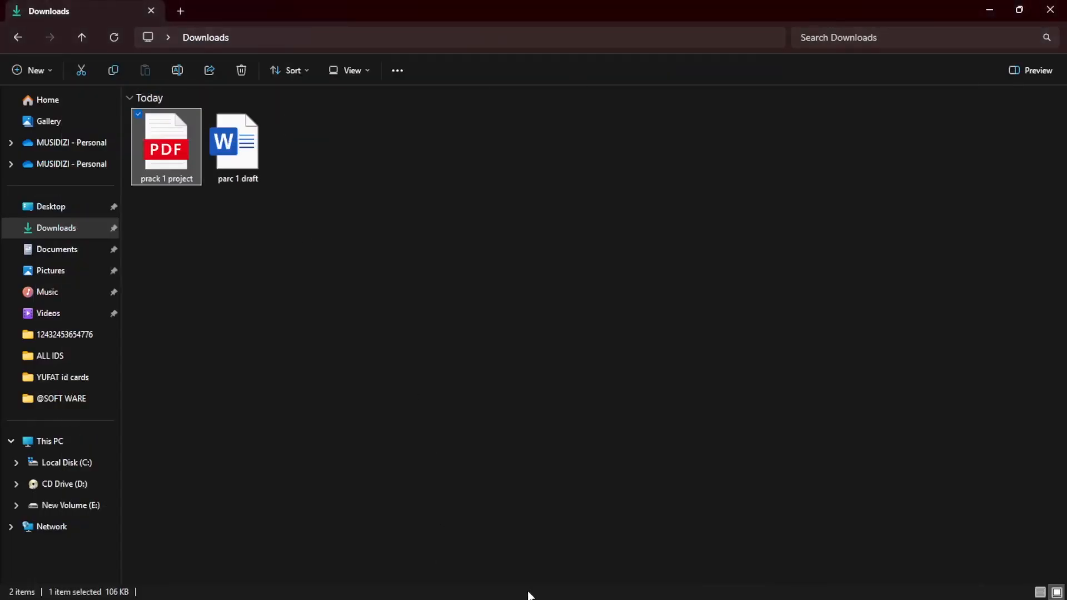
key(super)
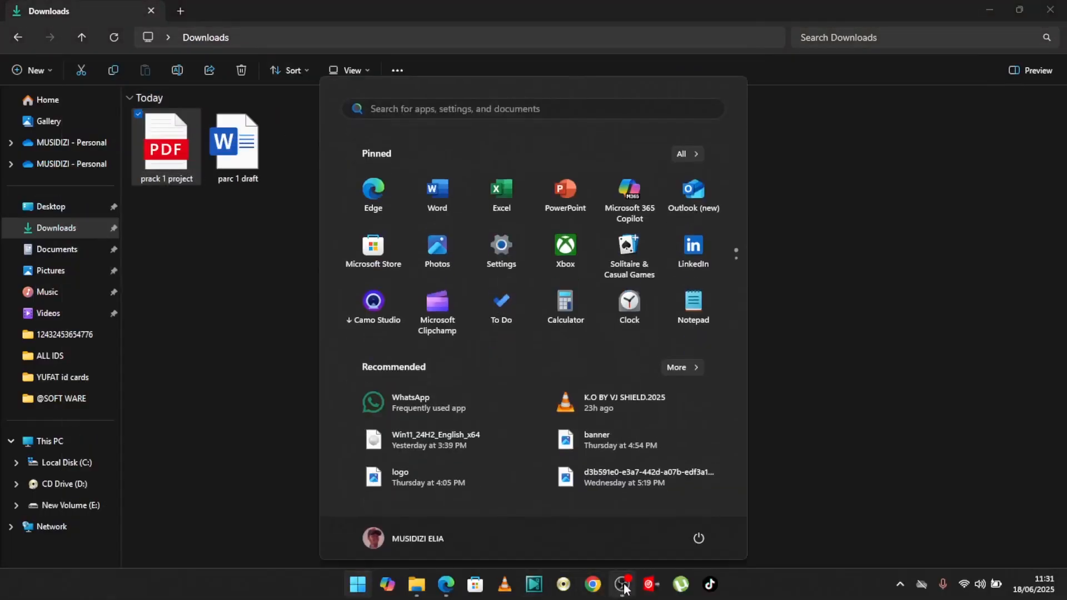
click(422, 587)
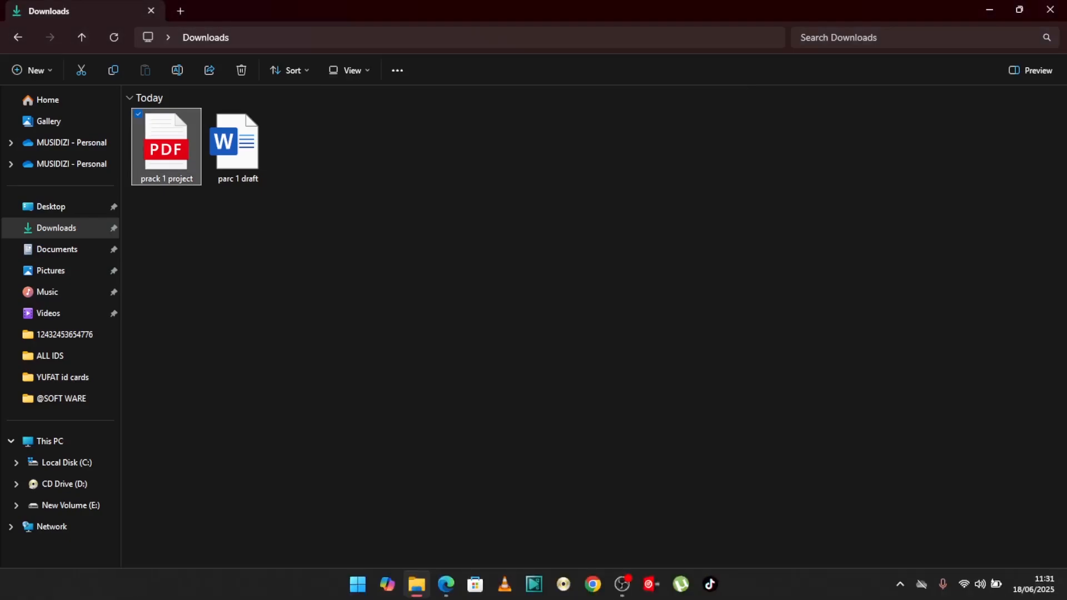
key(super)
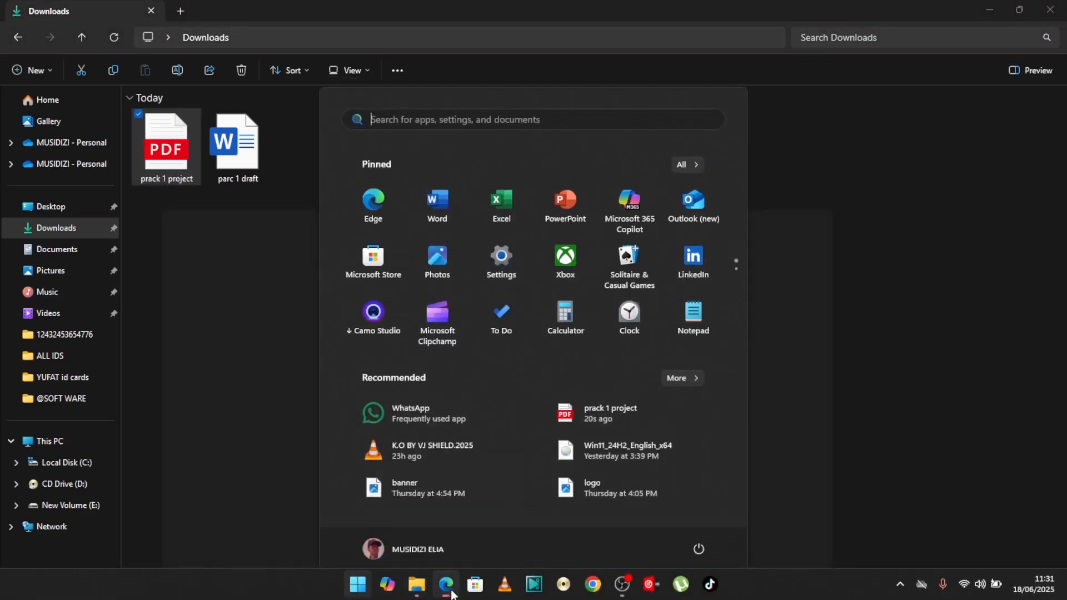
click(446, 585)
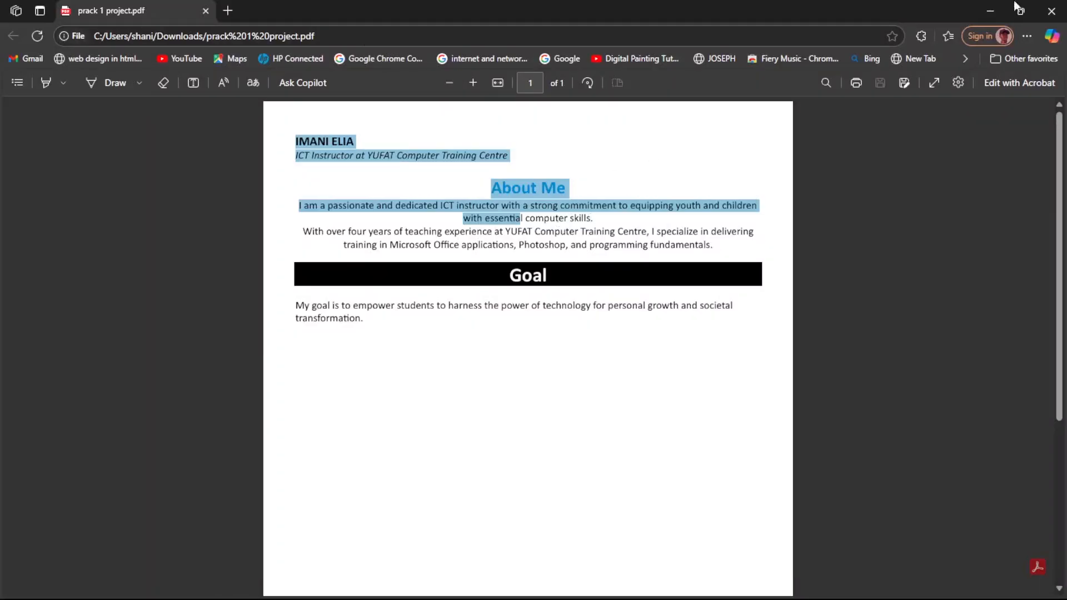
click(990, 12)
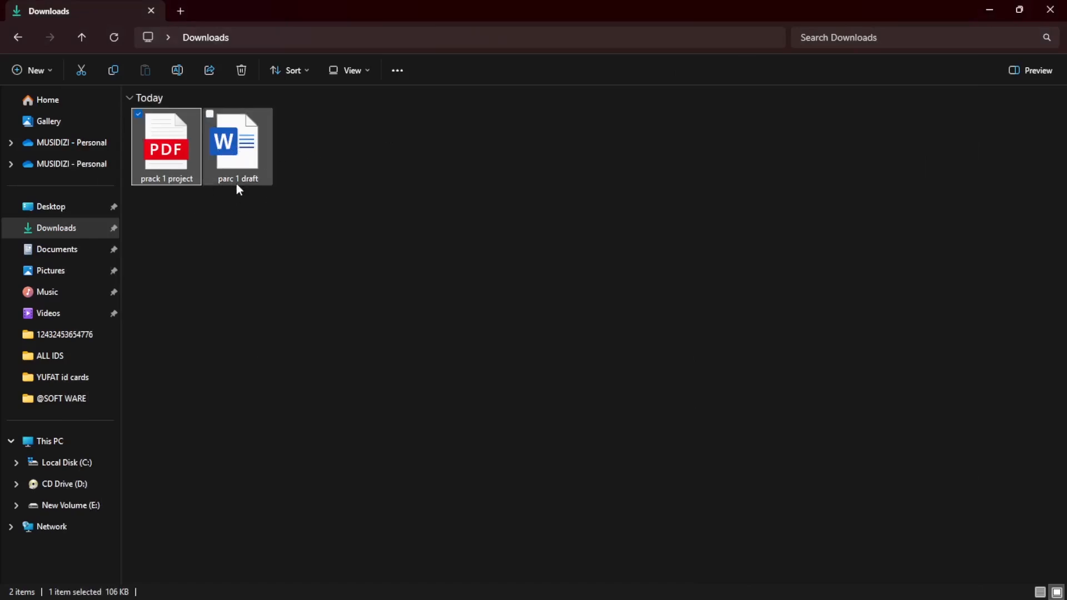
Open 'parc 1 draft' in Word using its right-click Open command
click(232, 139)
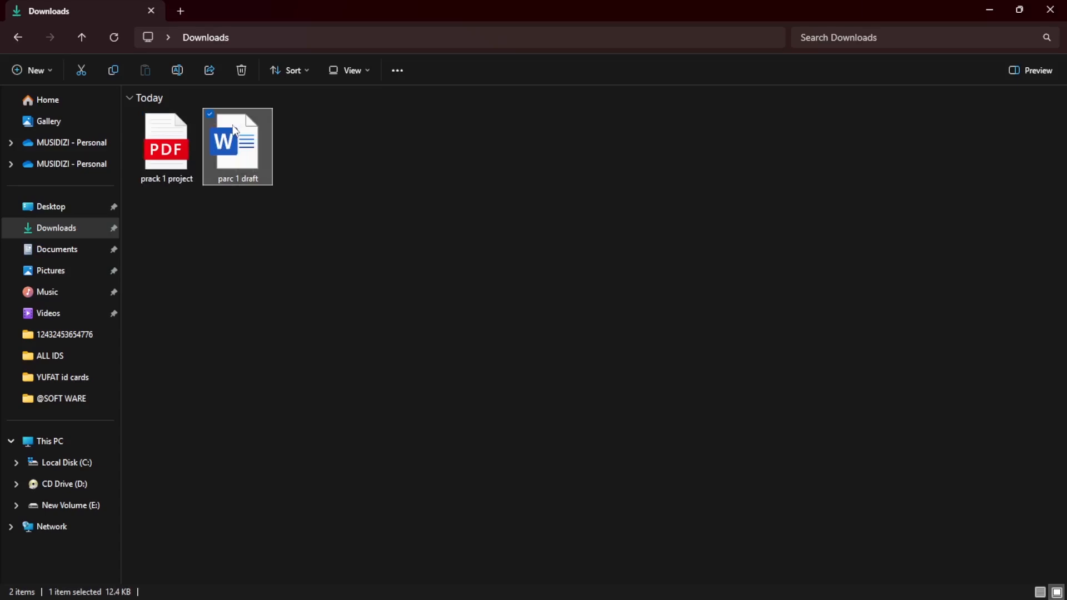
right_click(234, 128)
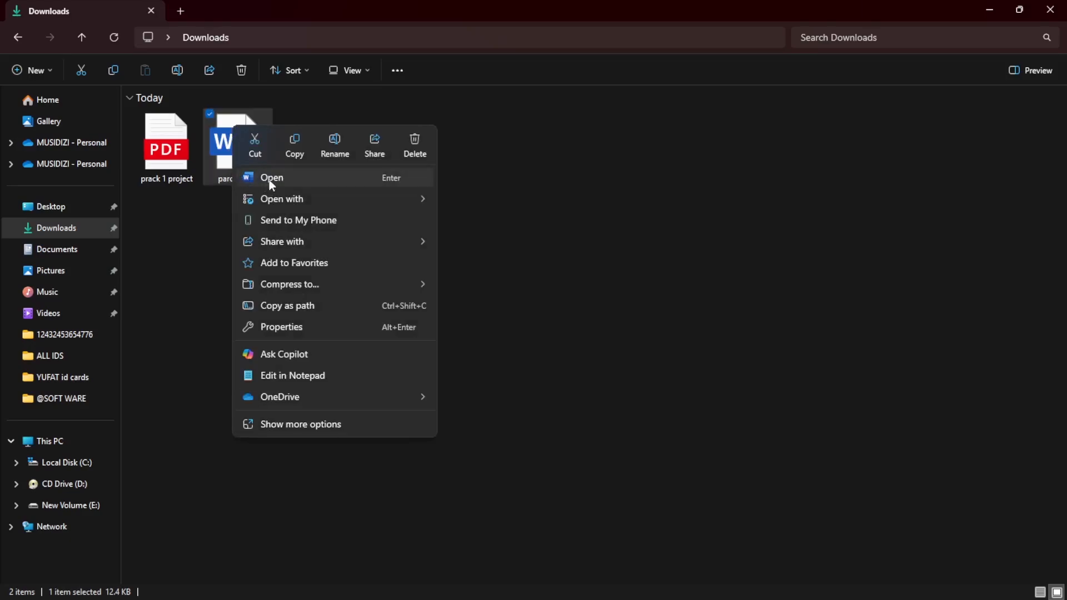
click(324, 176)
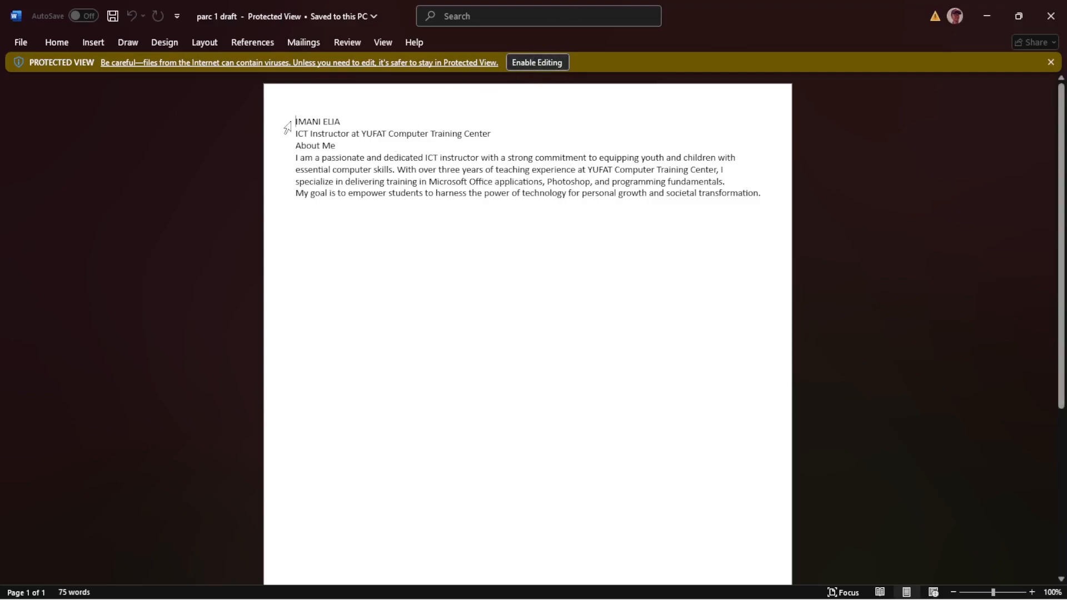
drag(320, 120, 511, 208)
key(Delete)
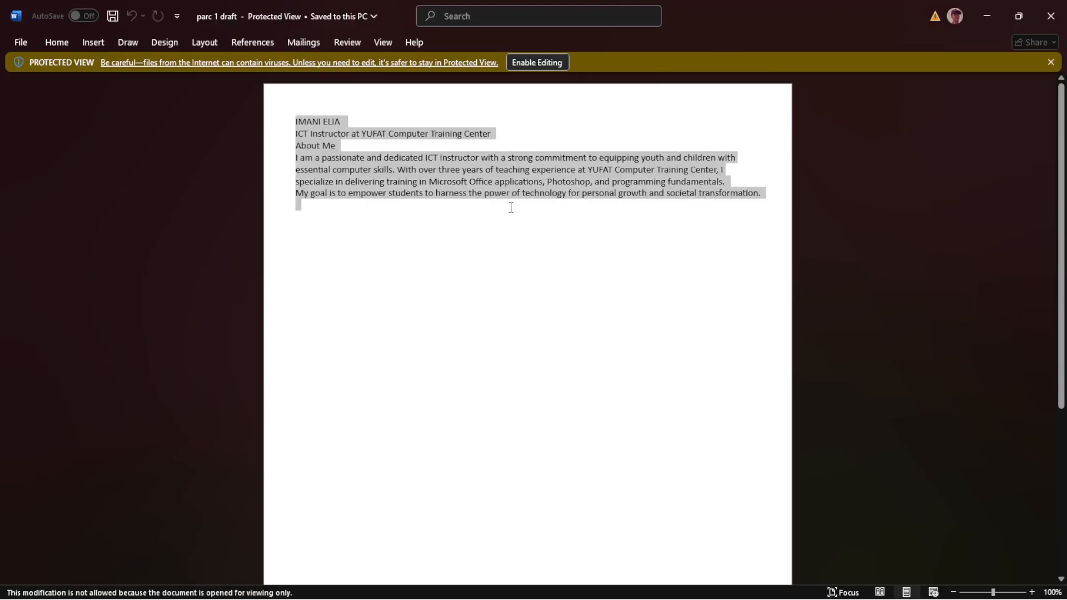
click(433, 157)
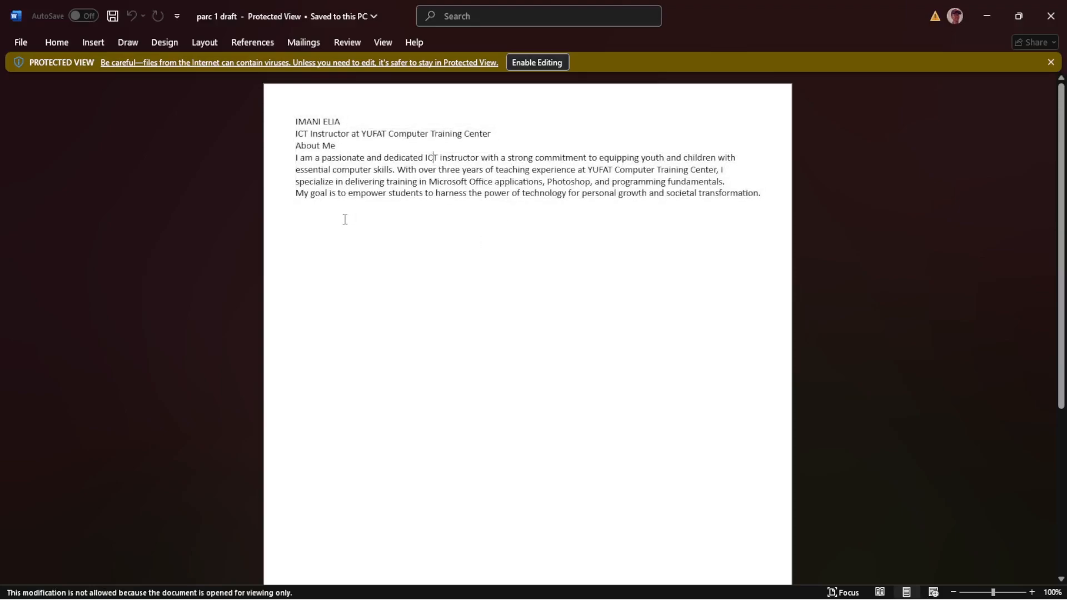
key(BackSpace)
key(BackSpace)
key(BackSpace)
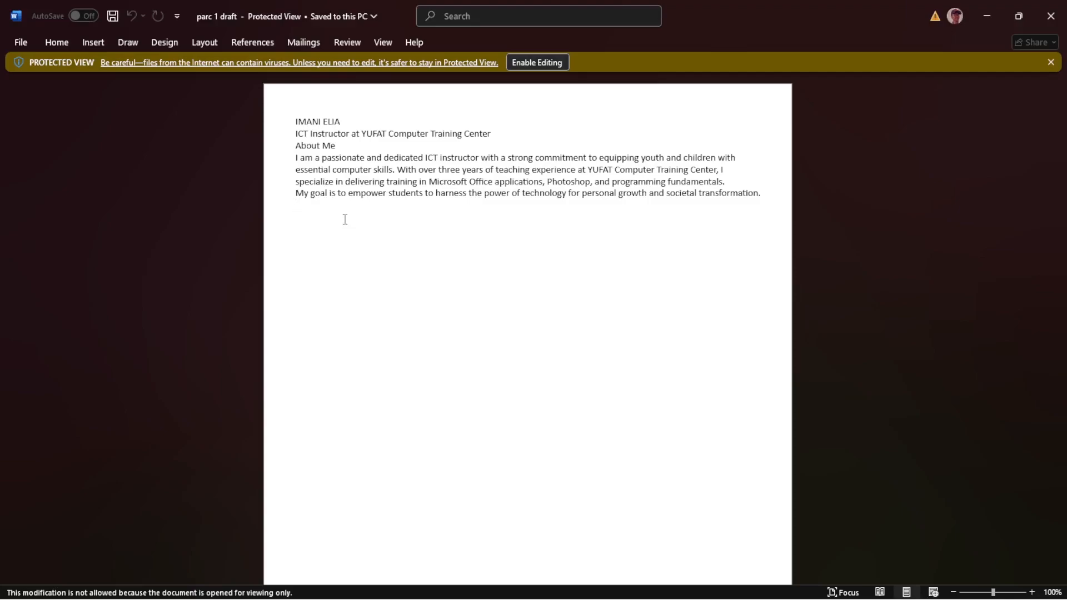
Enable editing on the draft, then delete and restore the name on the first line
click(536, 62)
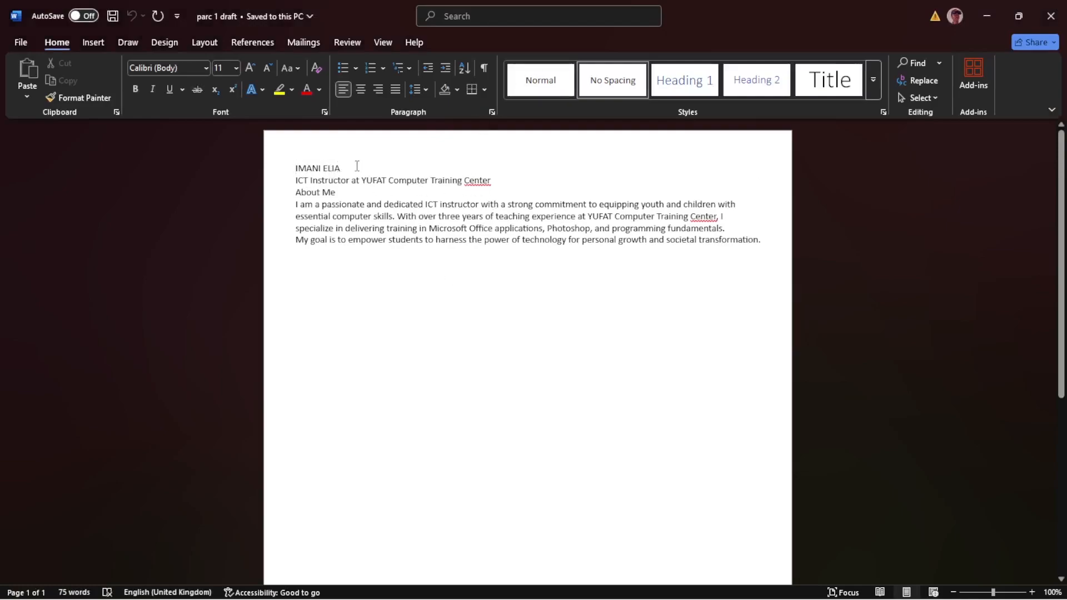
drag(358, 167, 227, 167)
key(Delete)
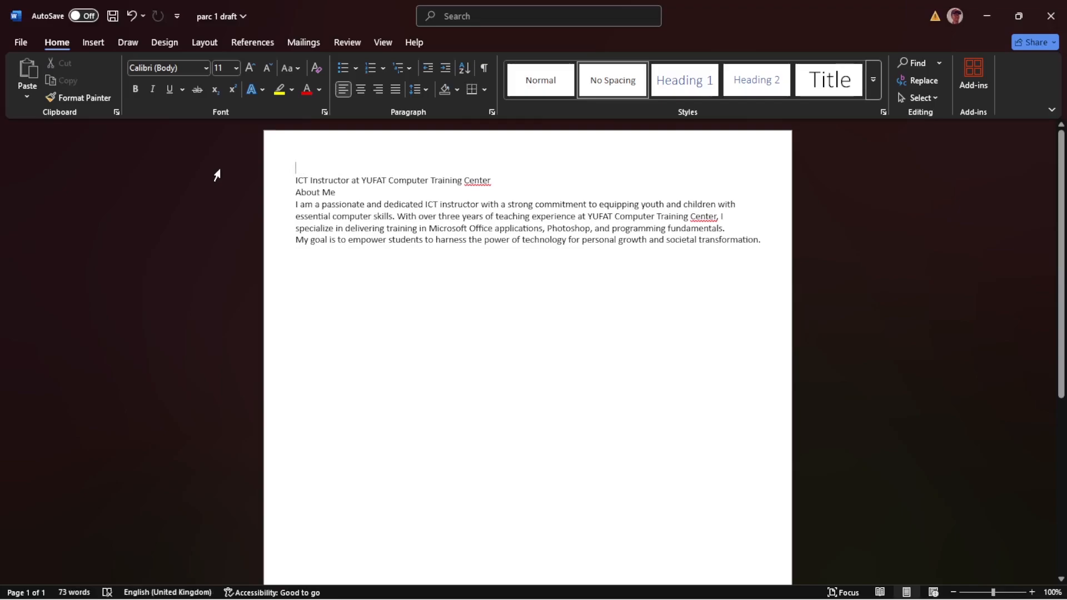
key(ctrl+z)
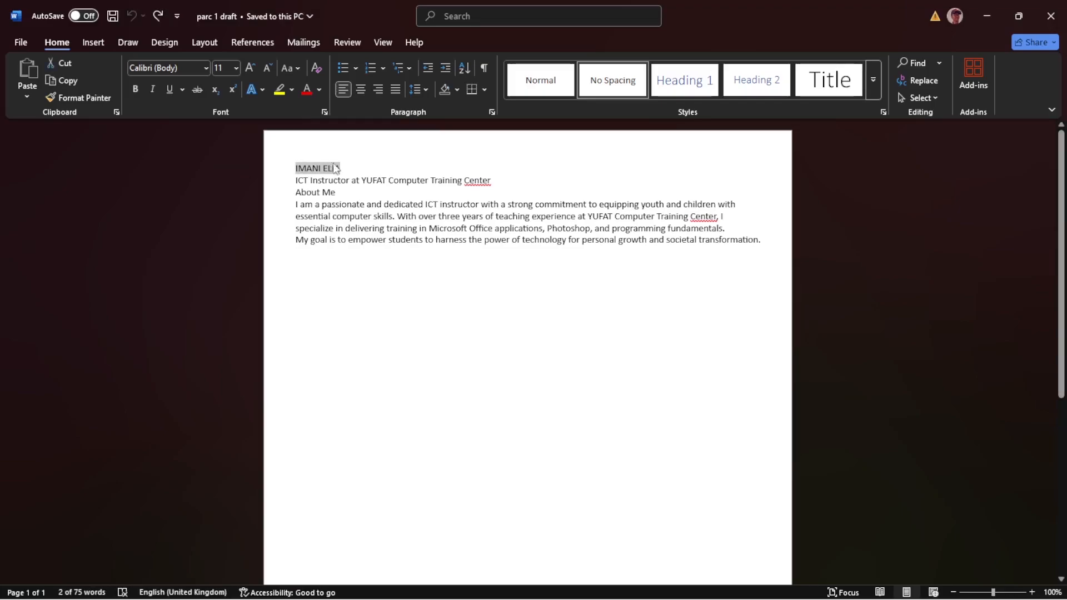
Reselect the first-line name and bring the reference PDF into view
click(352, 168)
click(295, 169)
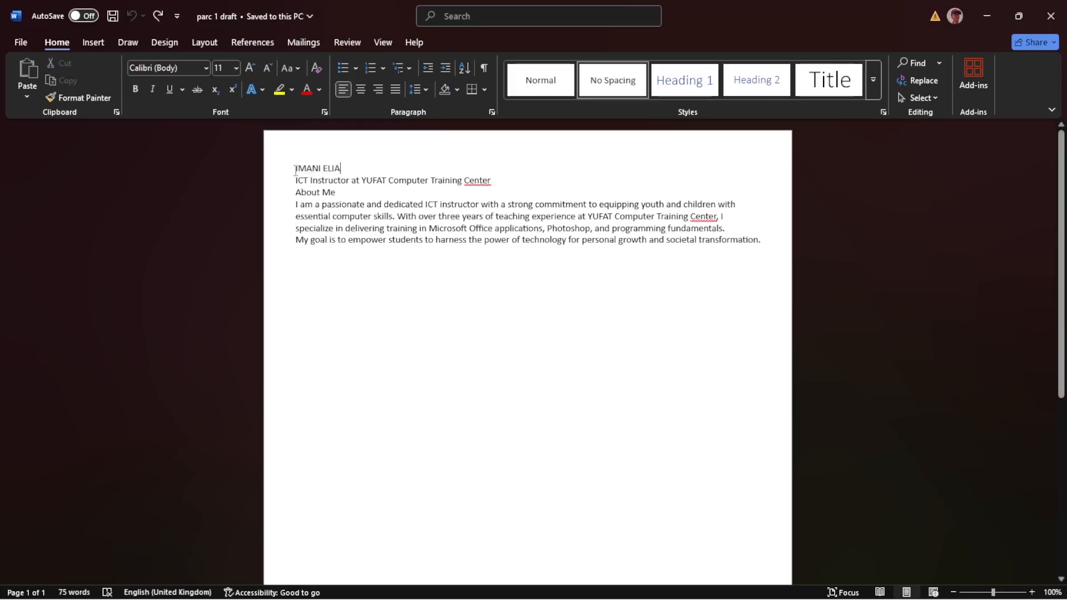
drag(309, 164, 404, 168)
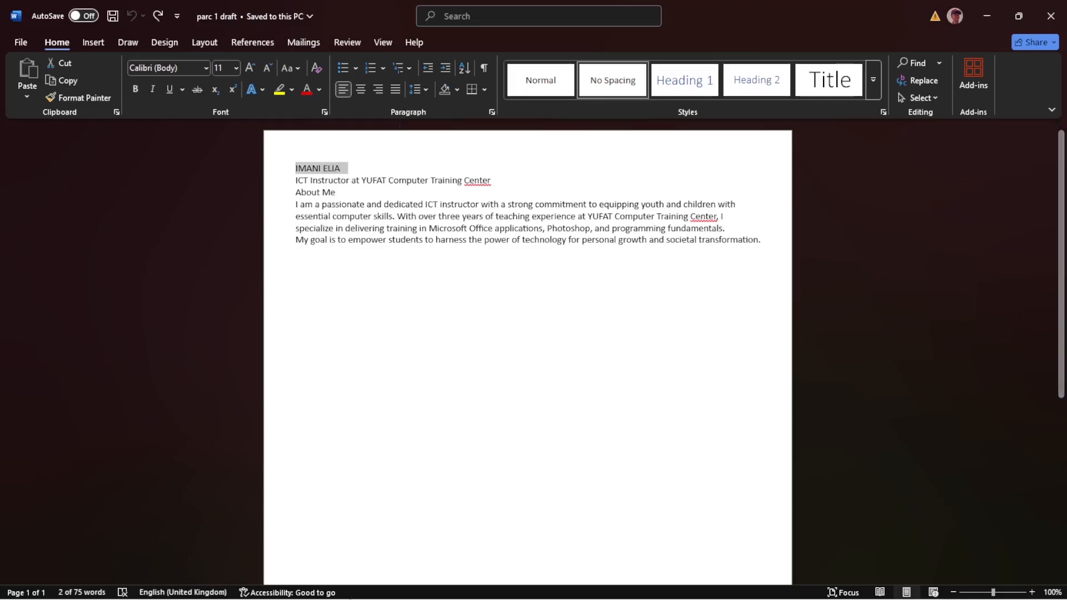
mouse_move(290, 598)
click(431, 584)
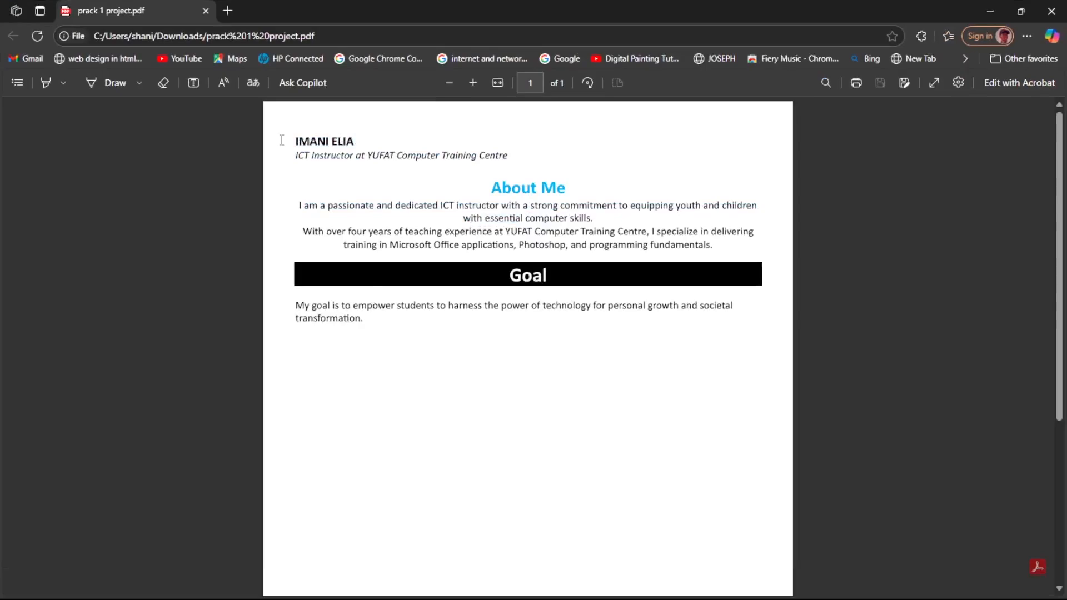
Highlight the name in the reference PDF, then return to the Word draft
drag(294, 141, 375, 145)
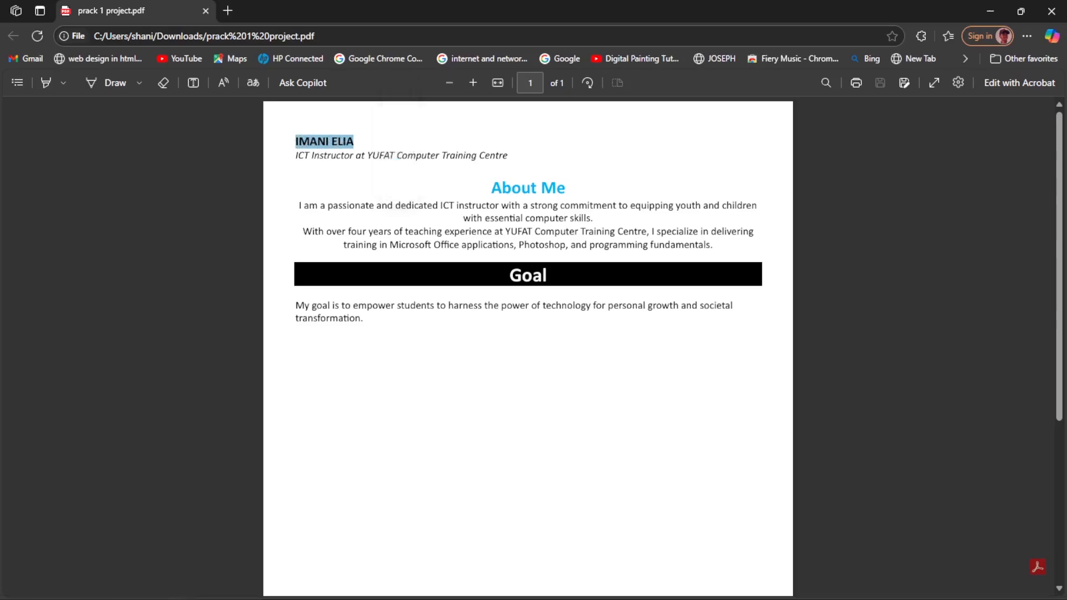
mouse_move(533, 599)
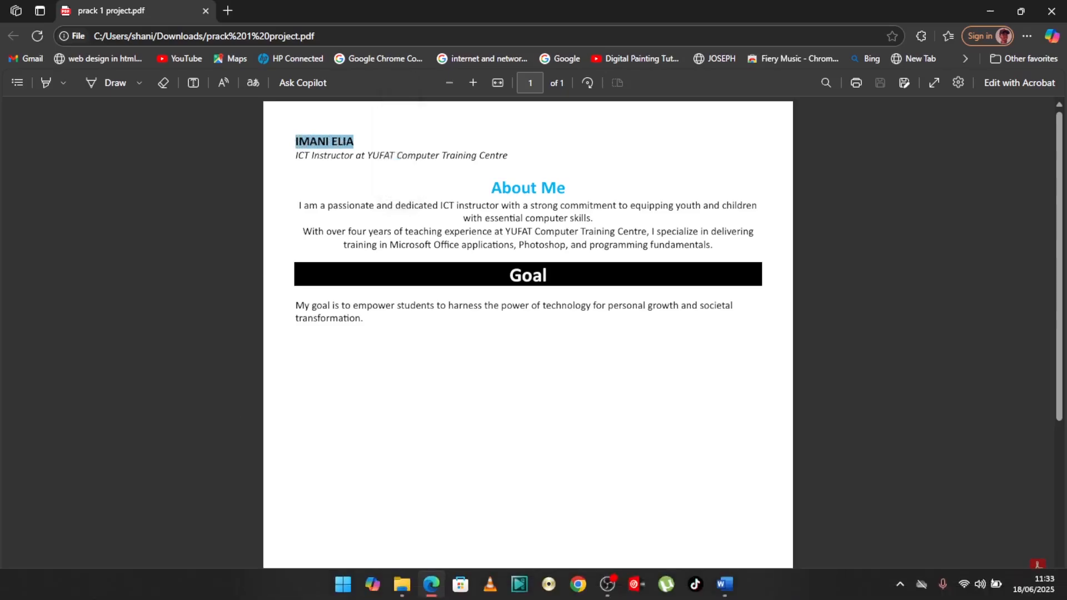
click(724, 584)
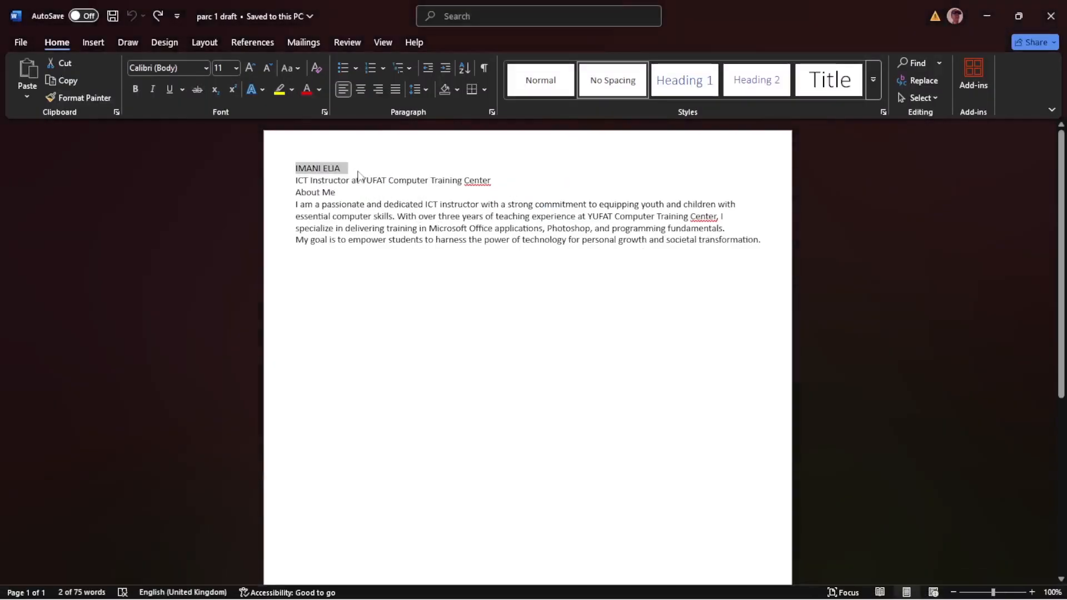
click(358, 173)
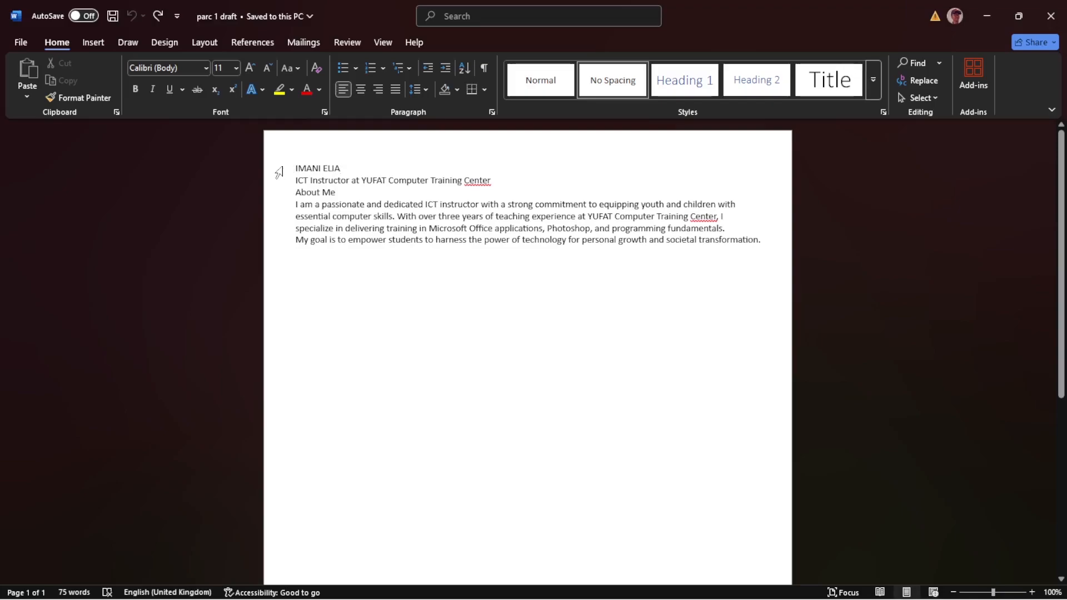
click(278, 173)
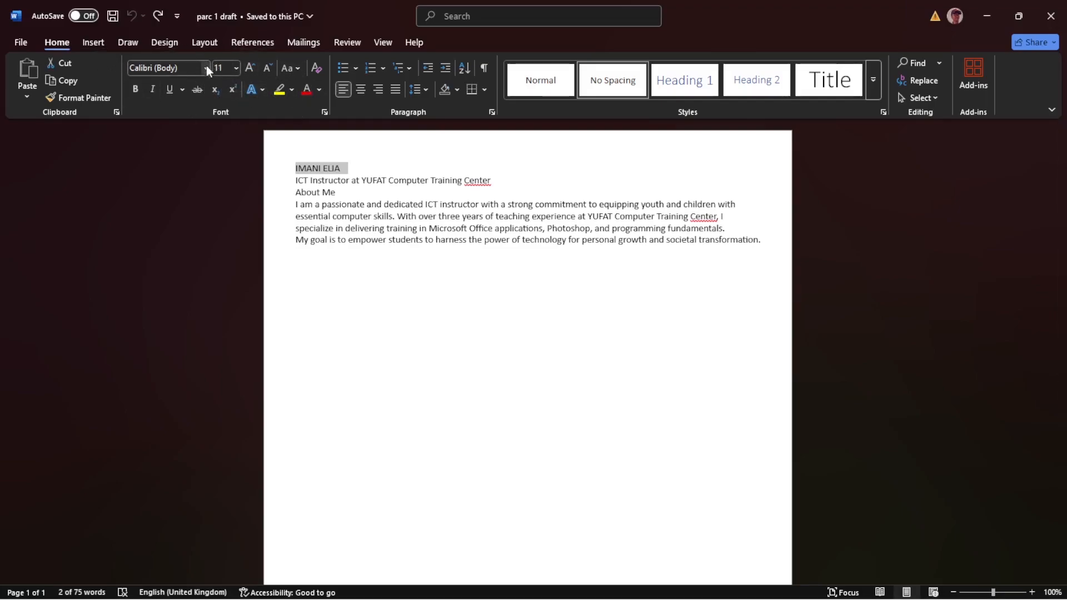
Set the draft's name line to 18 pt Calibri (Body)
click(236, 69)
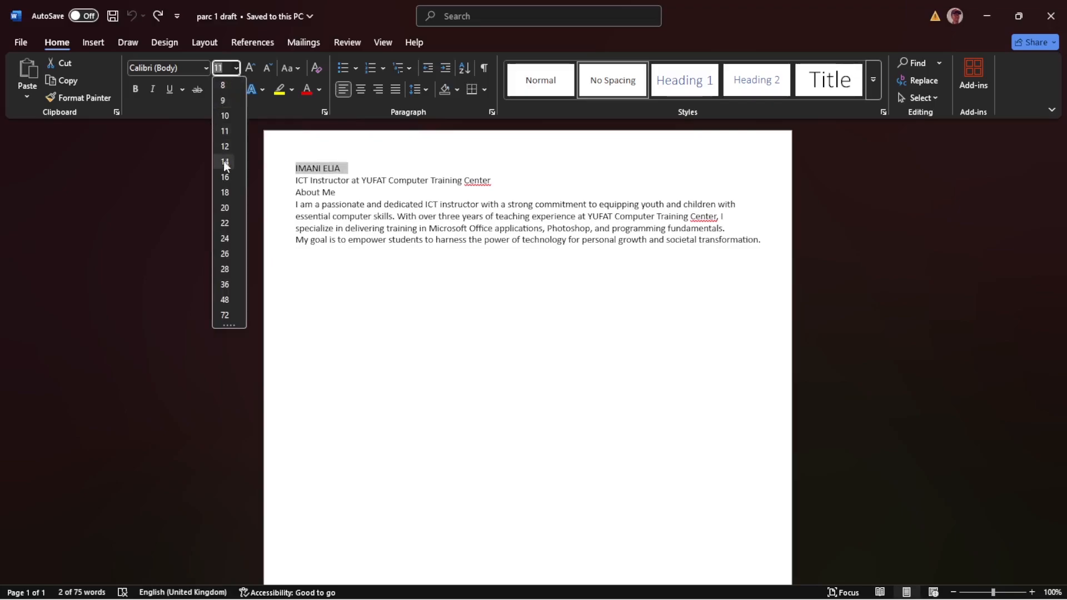
click(223, 192)
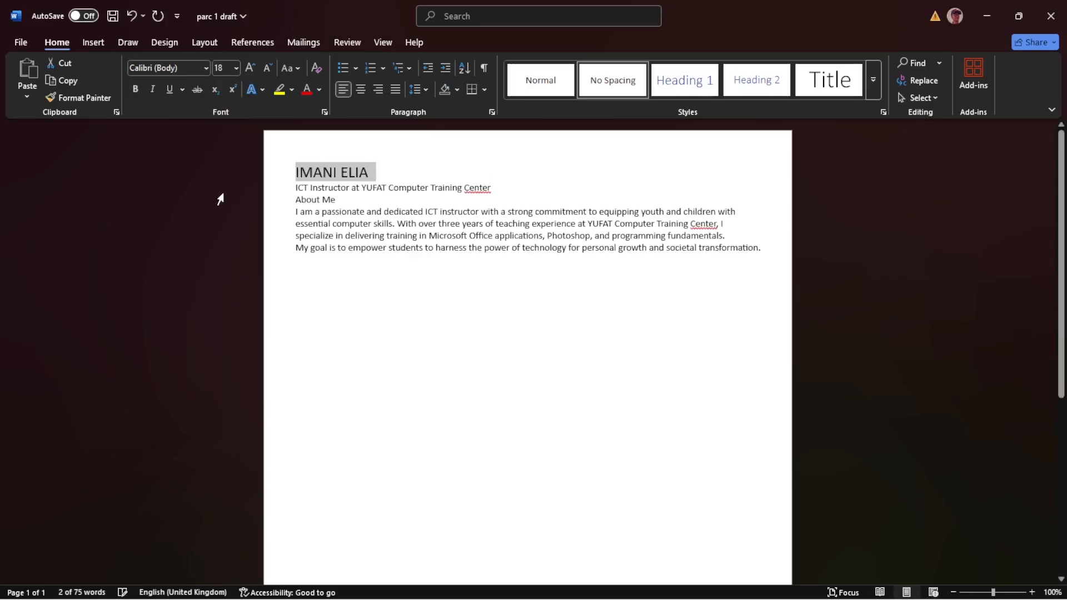
click(234, 68)
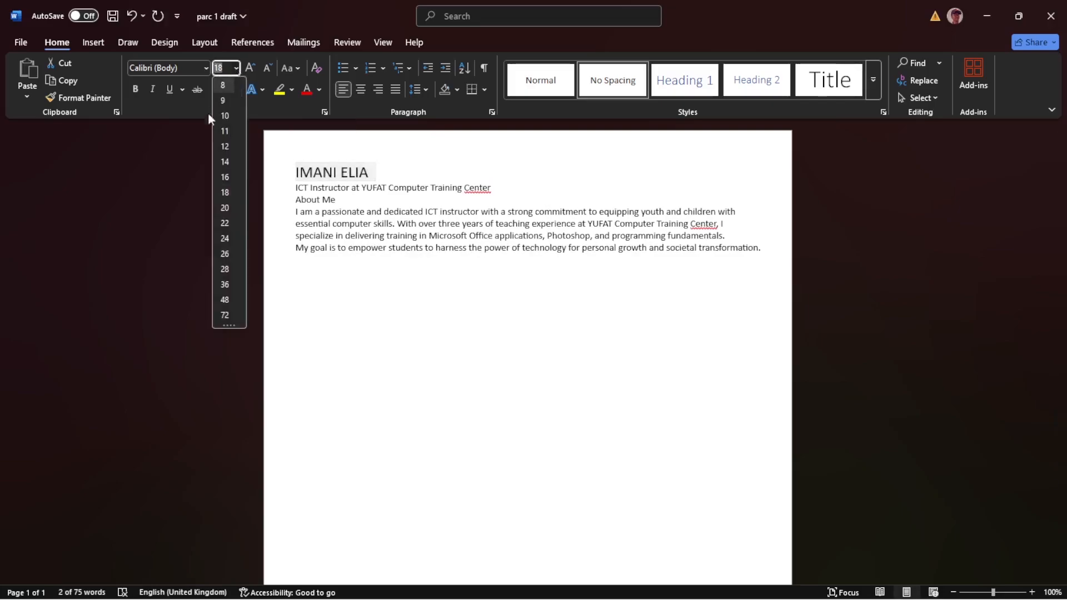
click(221, 192)
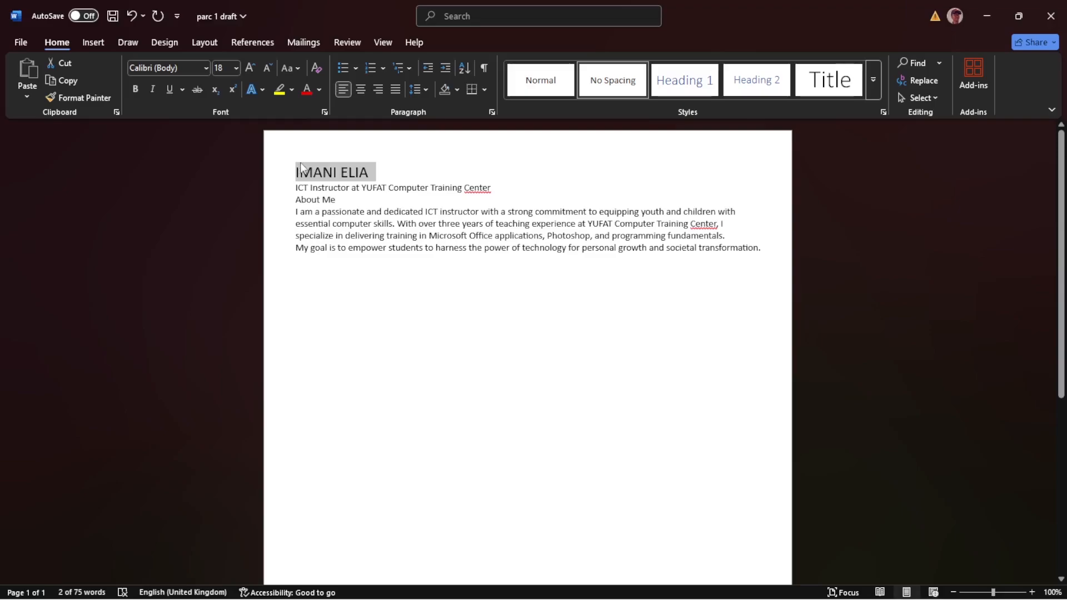
Zoom into the reference PDF and select its name heading to check its formatting
mouse_move(394, 587)
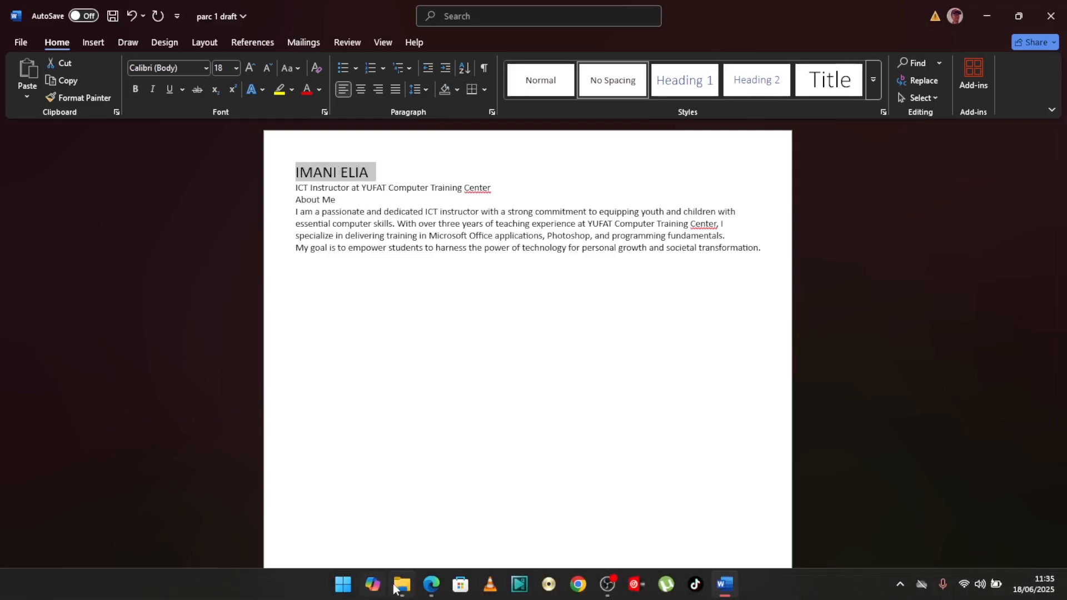
click(432, 584)
click(322, 136)
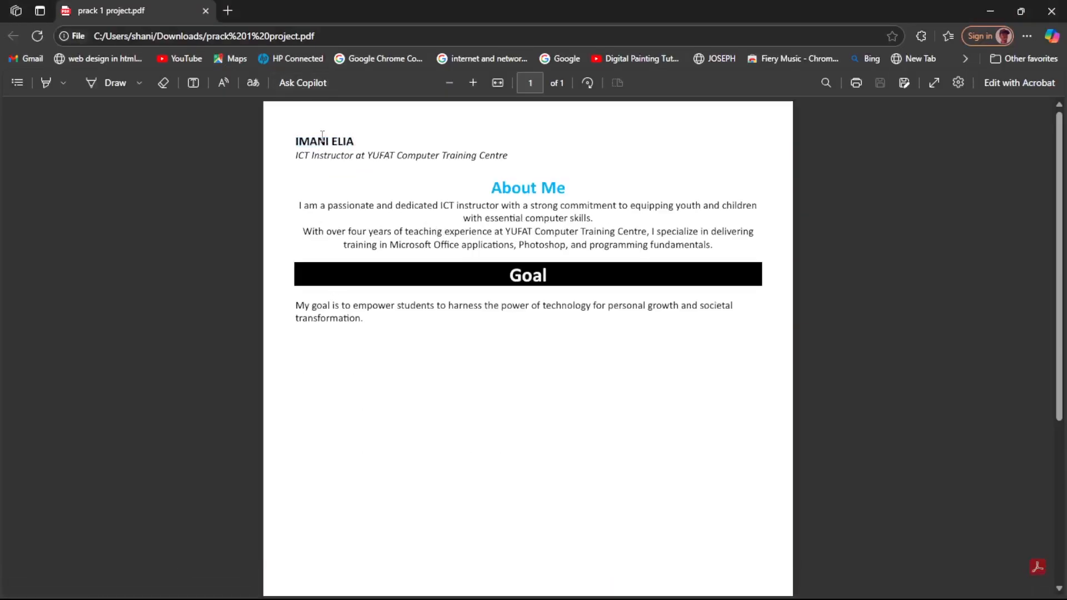
click(474, 82)
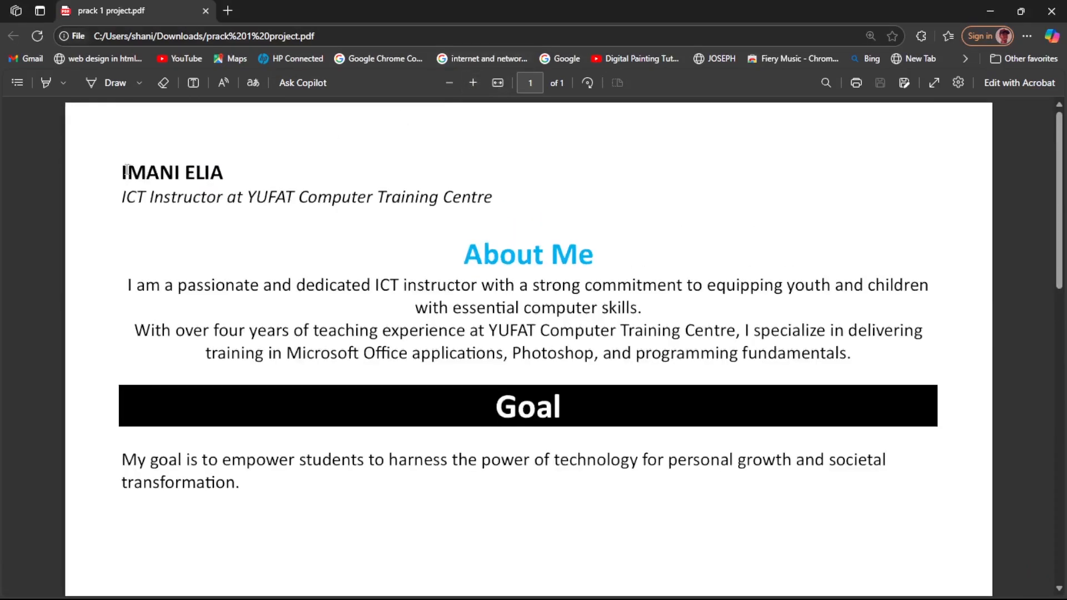
triple_click(190, 174)
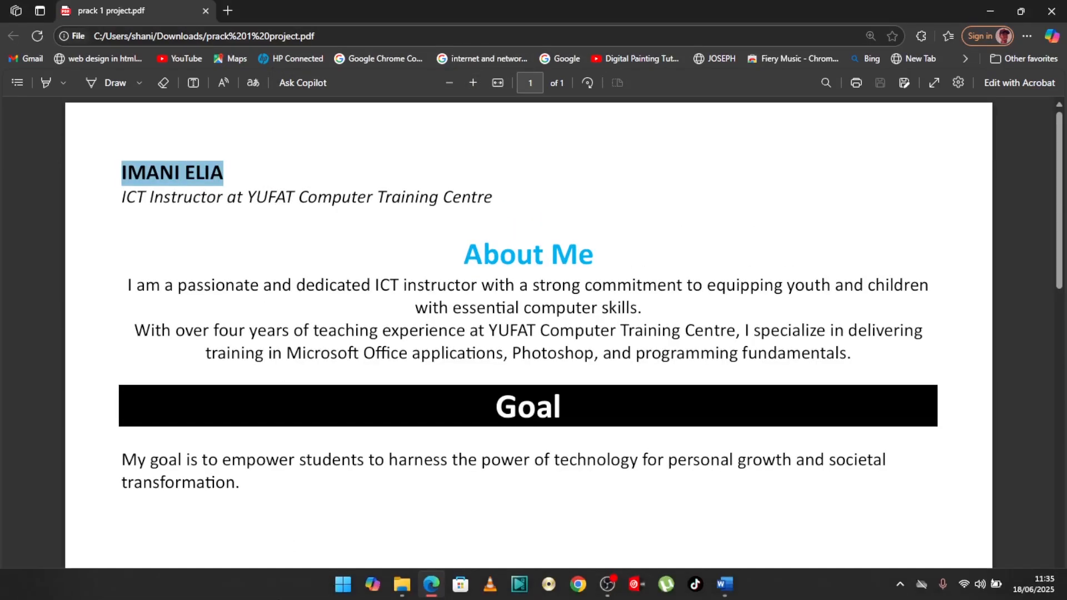
click(725, 584)
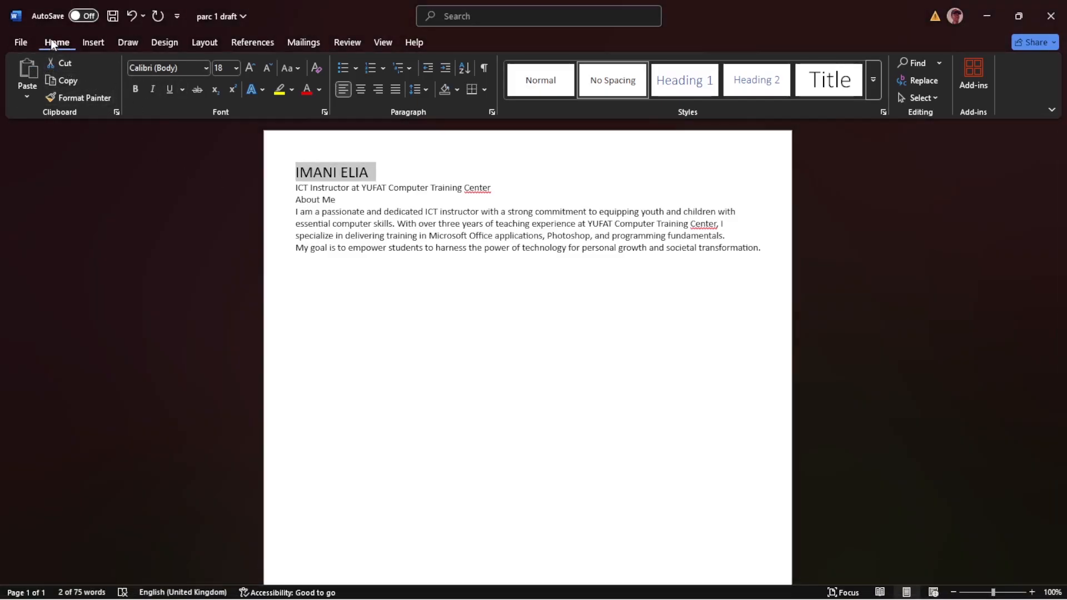
Make the 18 pt name heading bold
click(135, 89)
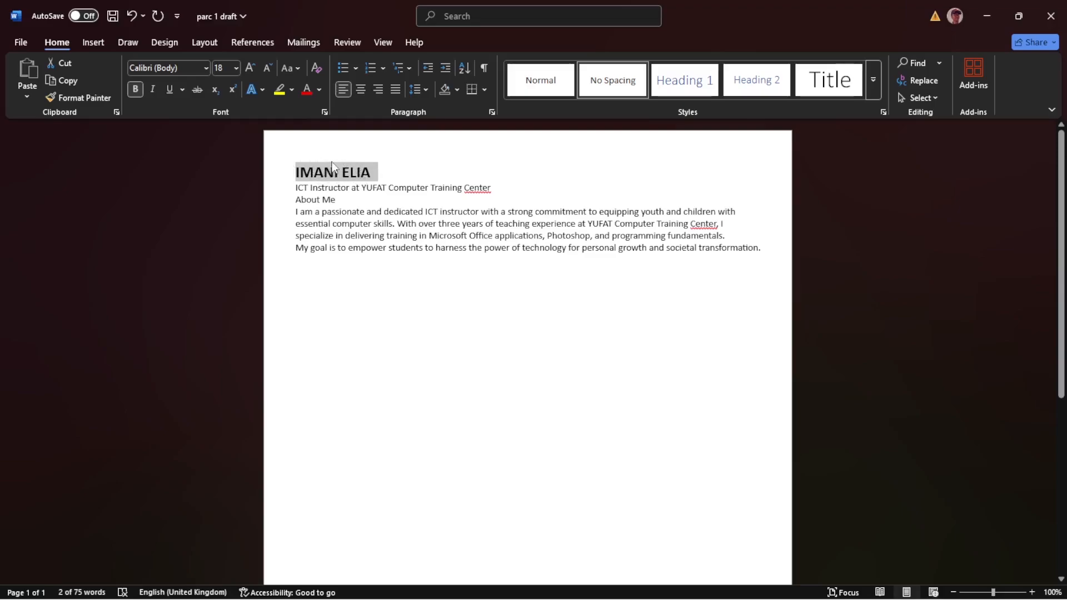
Select the italic 'ICT Instructor' subtitle line in the reference PDF, then return to Word
mouse_move(257, 592)
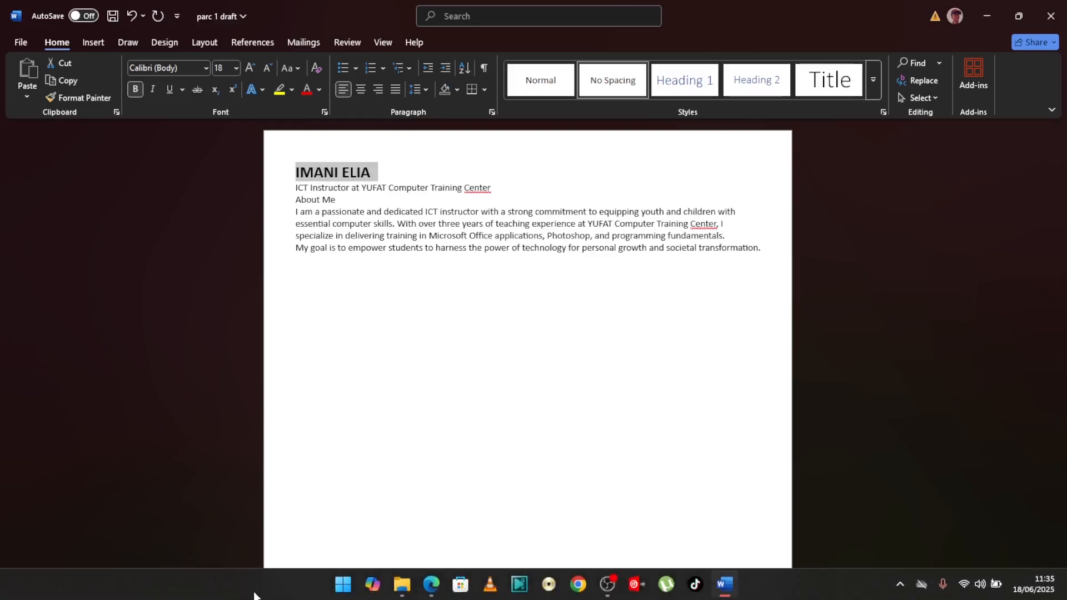
click(431, 584)
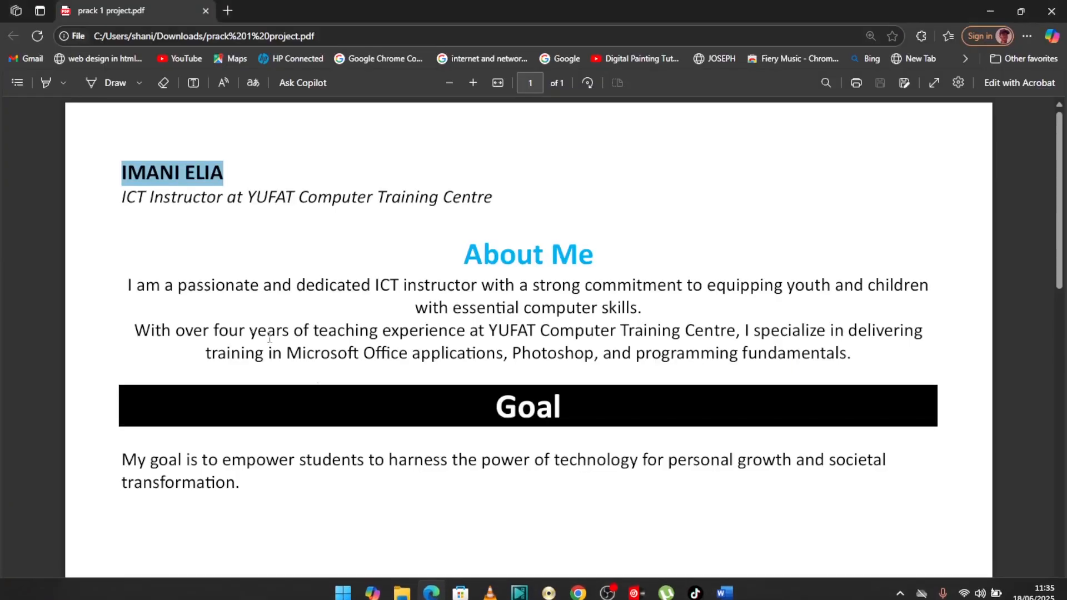
drag(126, 198, 538, 200)
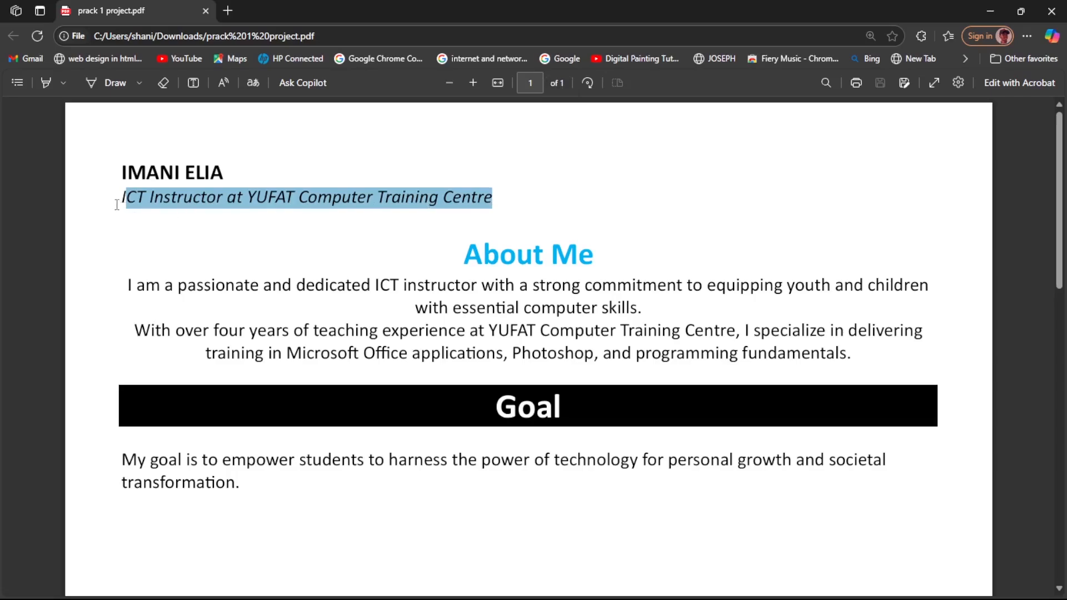
drag(117, 205, 503, 204)
mouse_move(761, 597)
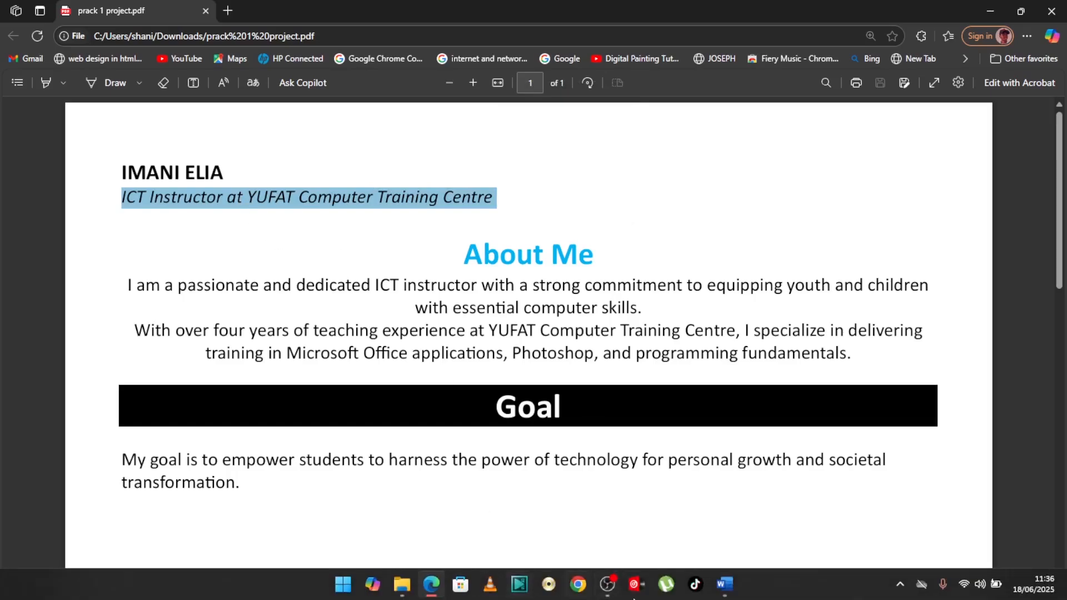
click(727, 590)
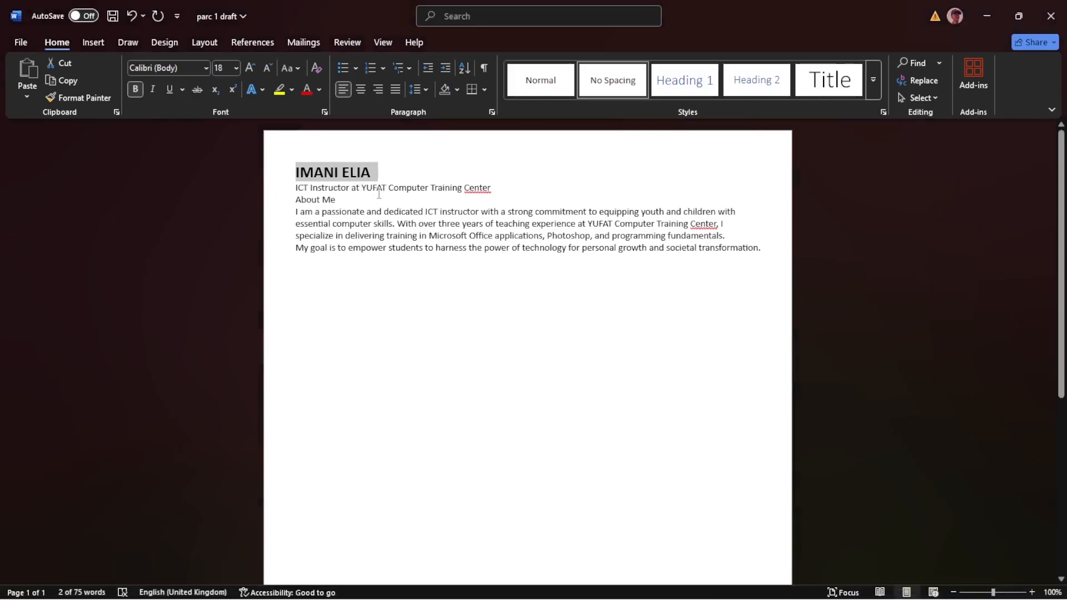
Set the 'ICT Instructor' subtitle line to 14 pt, then go back to the reference
click(273, 193)
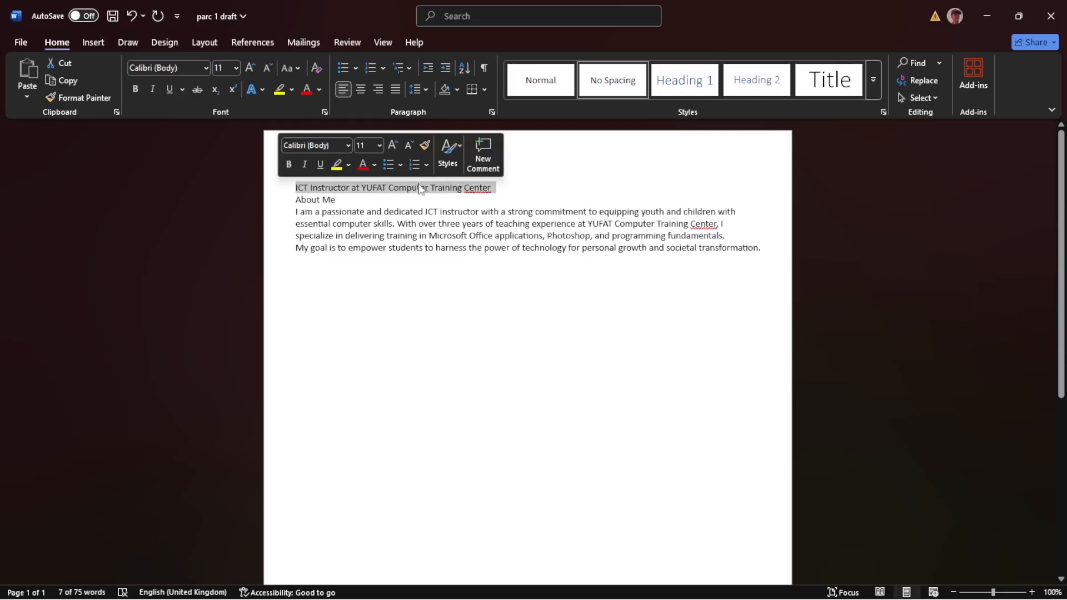
click(443, 189)
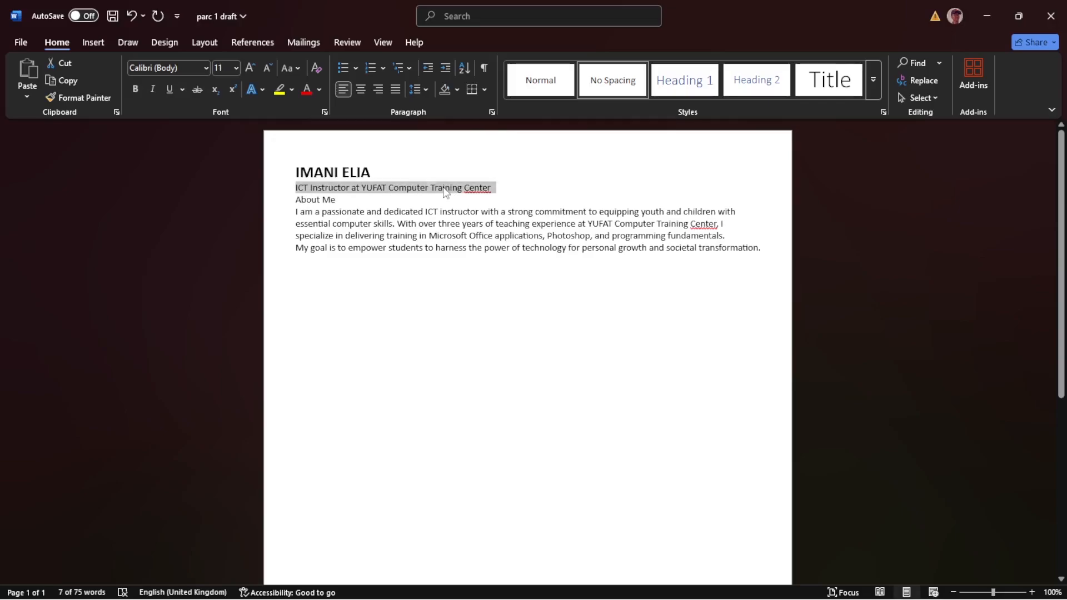
click(278, 191)
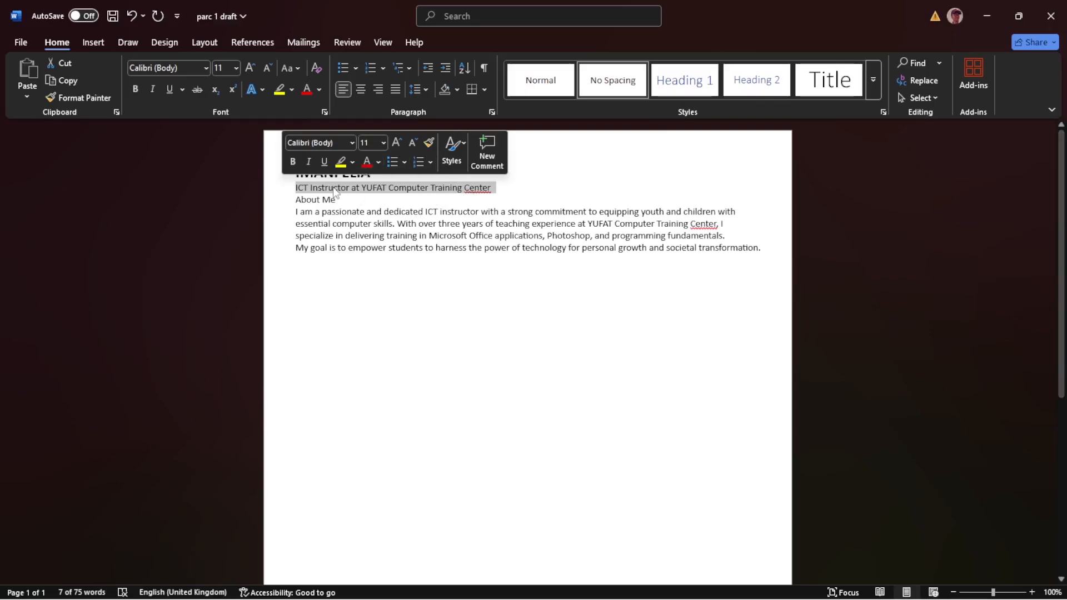
click(236, 67)
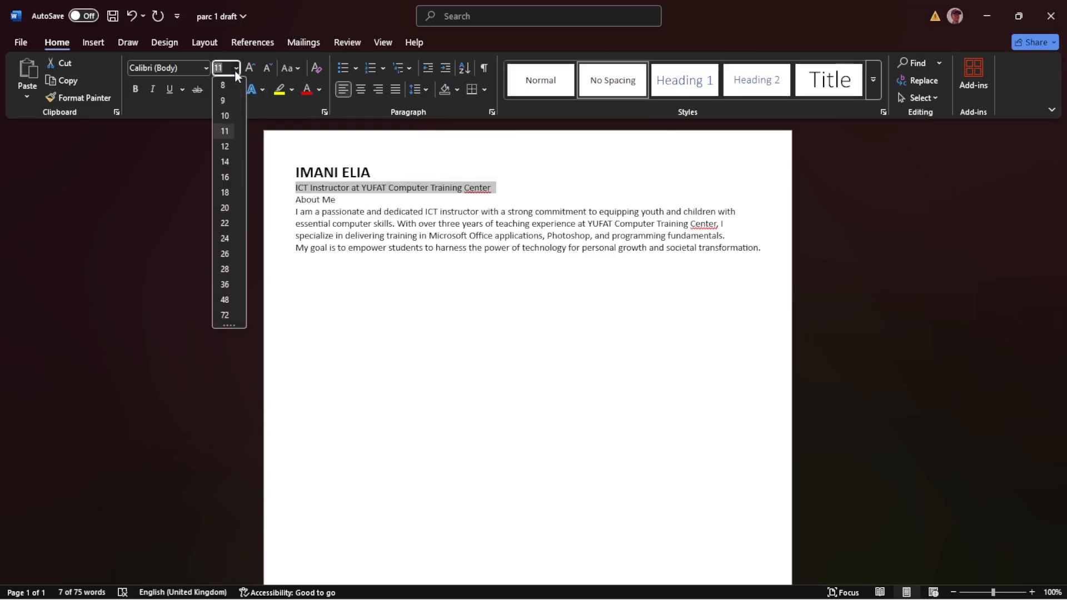
click(225, 162)
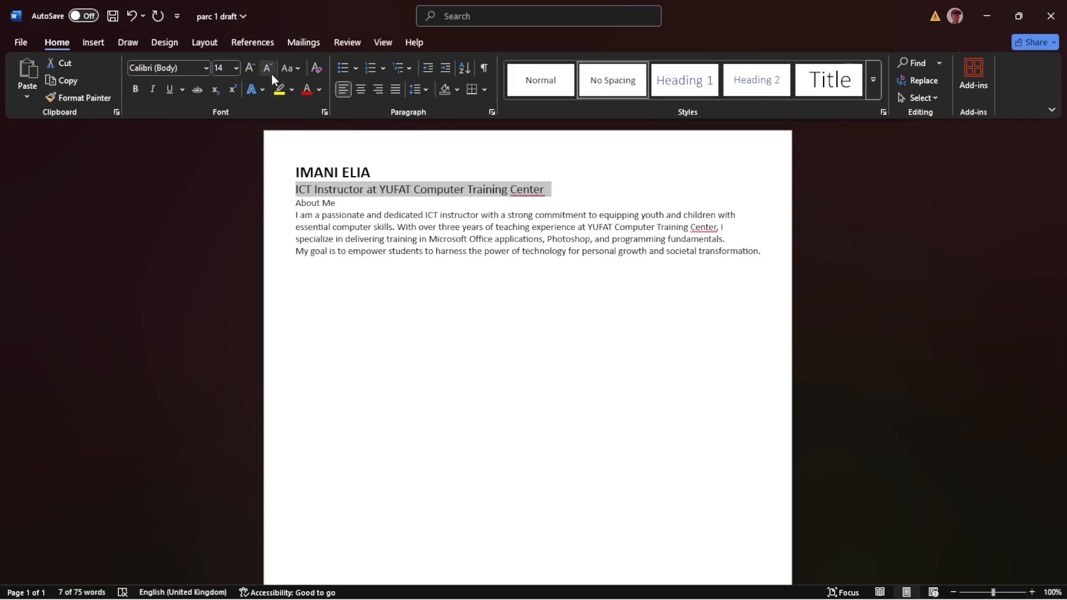
click(301, 68)
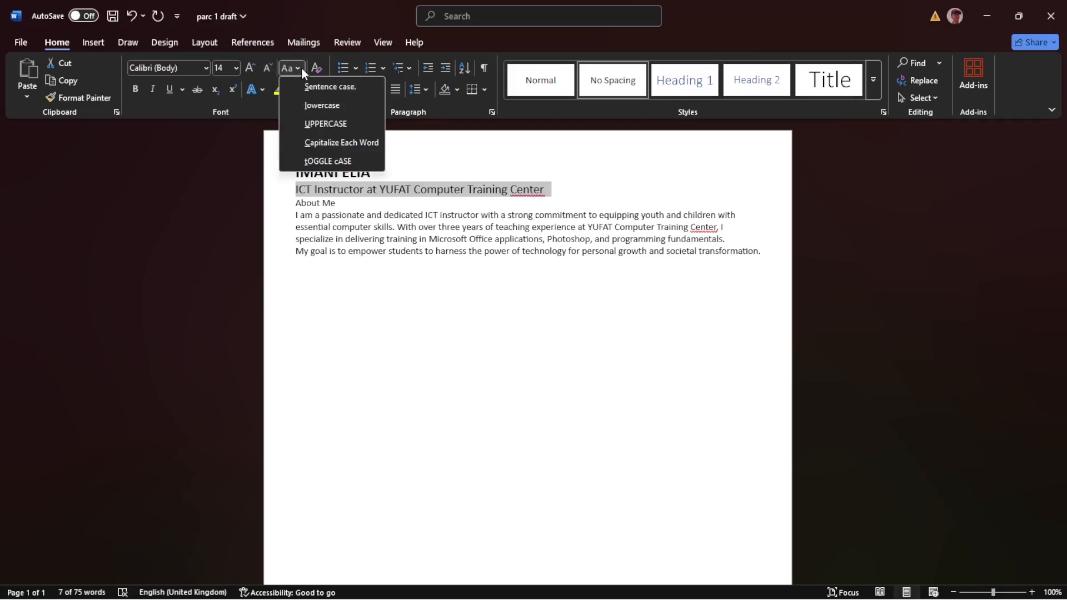
click(301, 67)
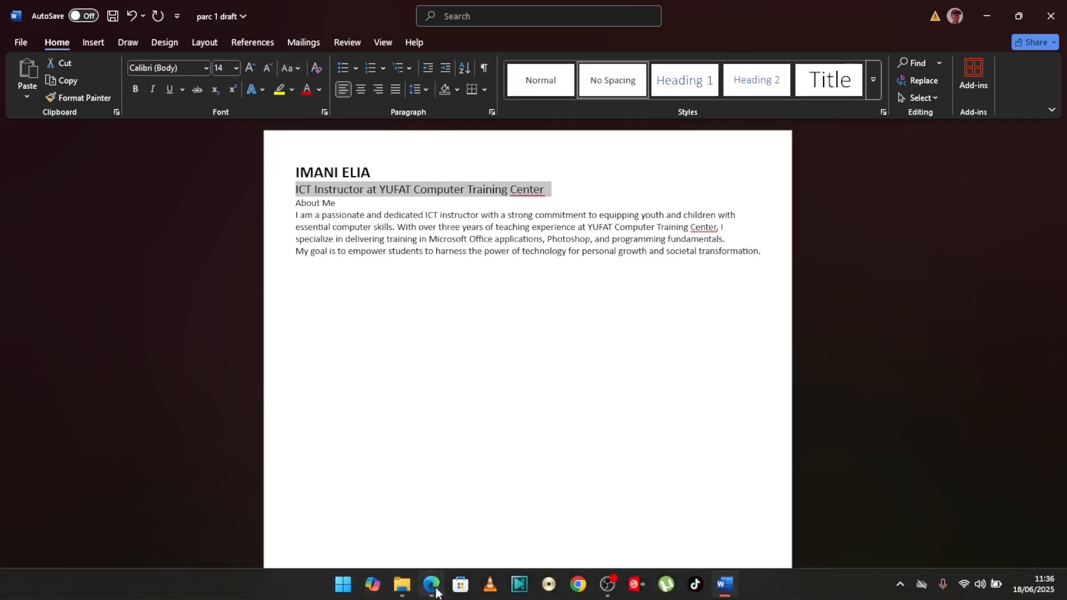
click(434, 589)
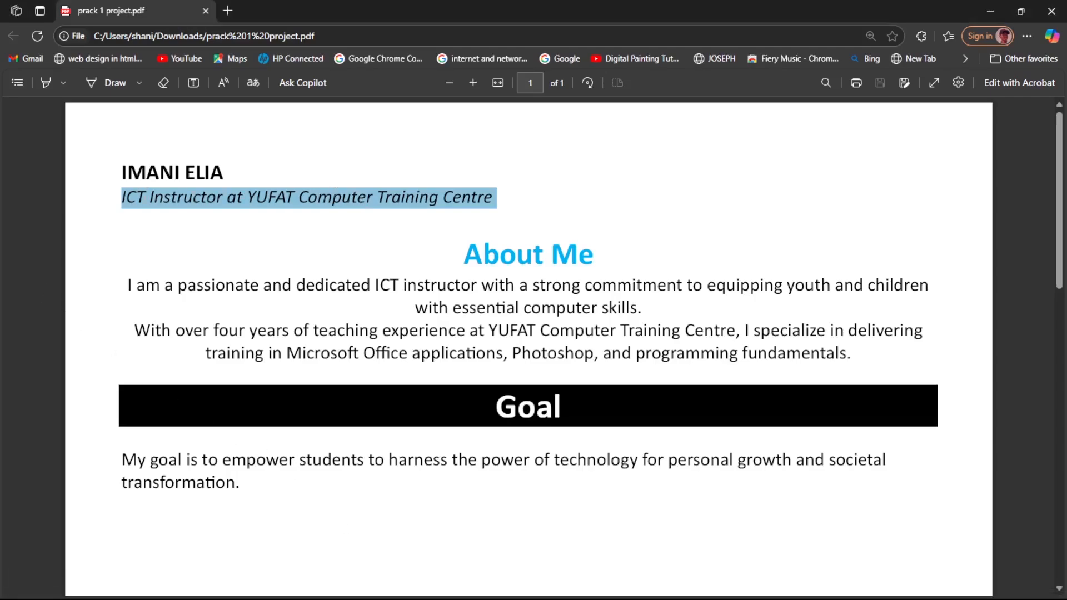
Review the opening of the reference's About Me paragraph, then return to the Word draft
click(134, 199)
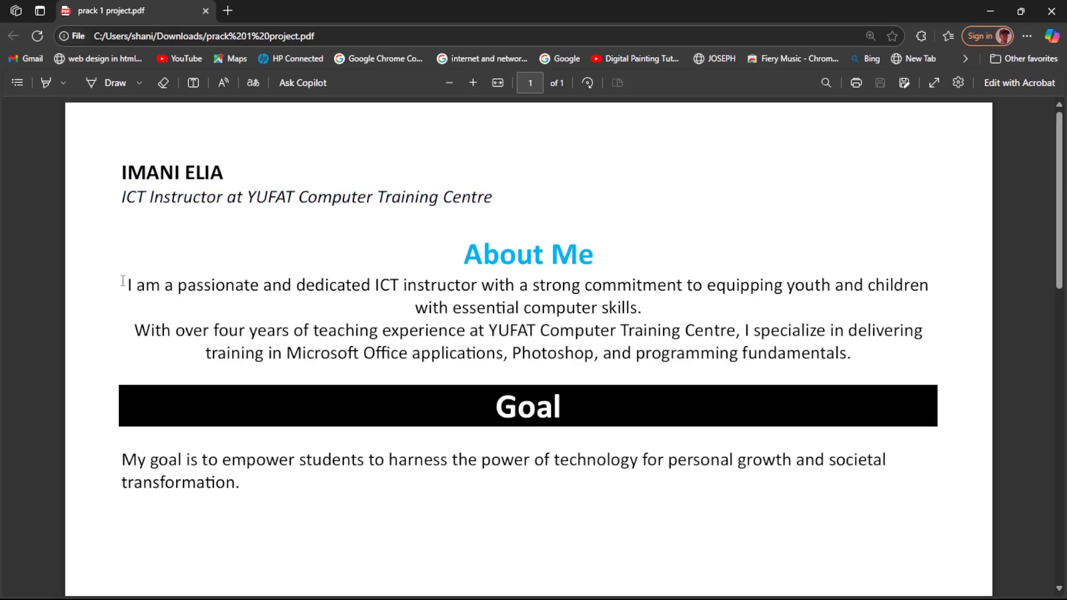
drag(126, 285, 291, 285)
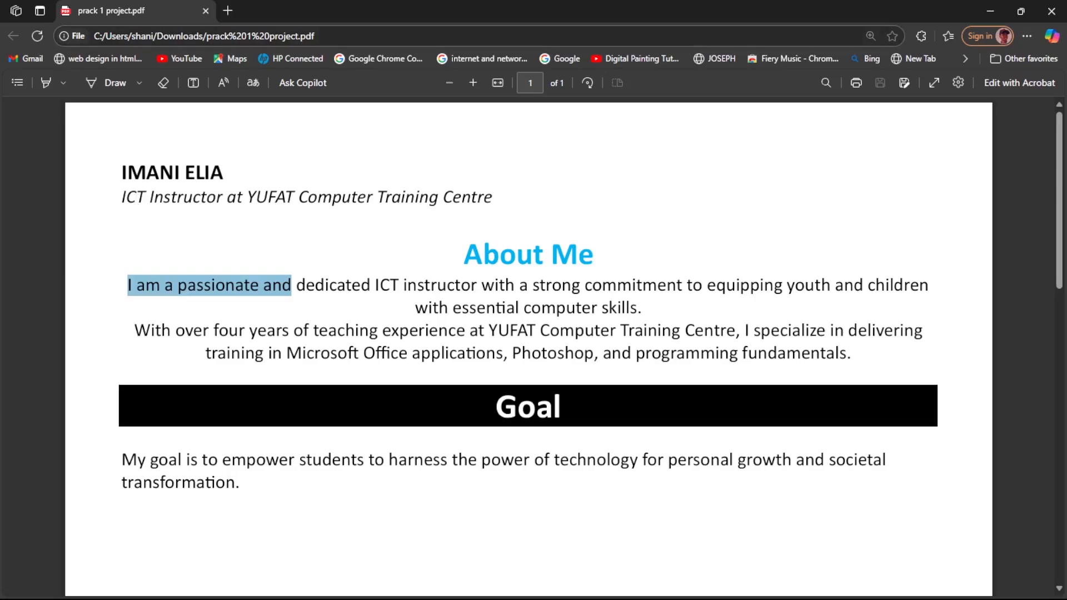
click(725, 587)
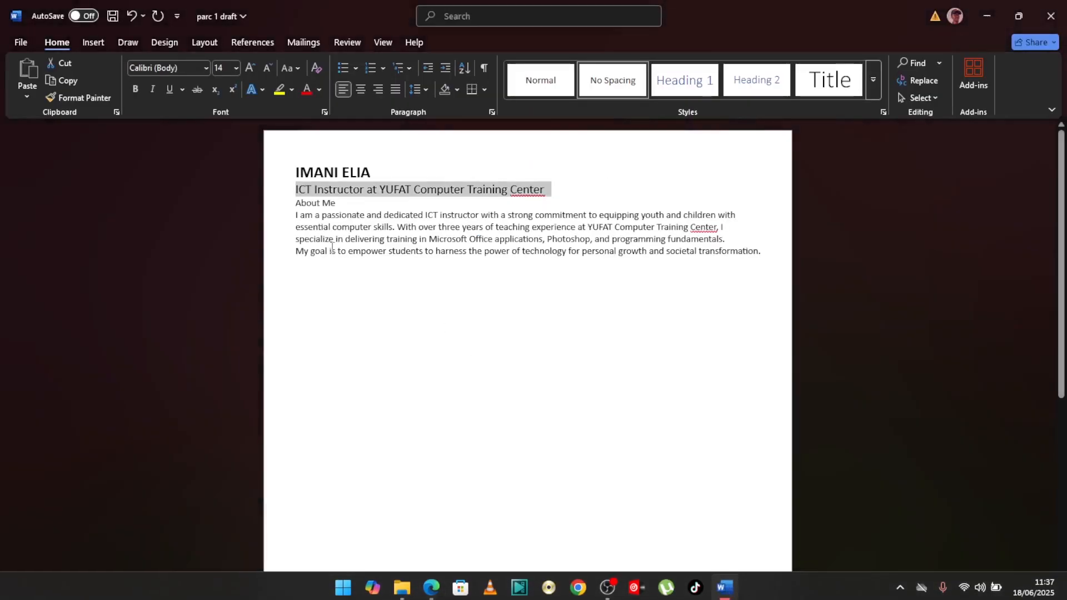
Italicize the 'ICT Instructor' subtitle and zoom in to check it
click(149, 90)
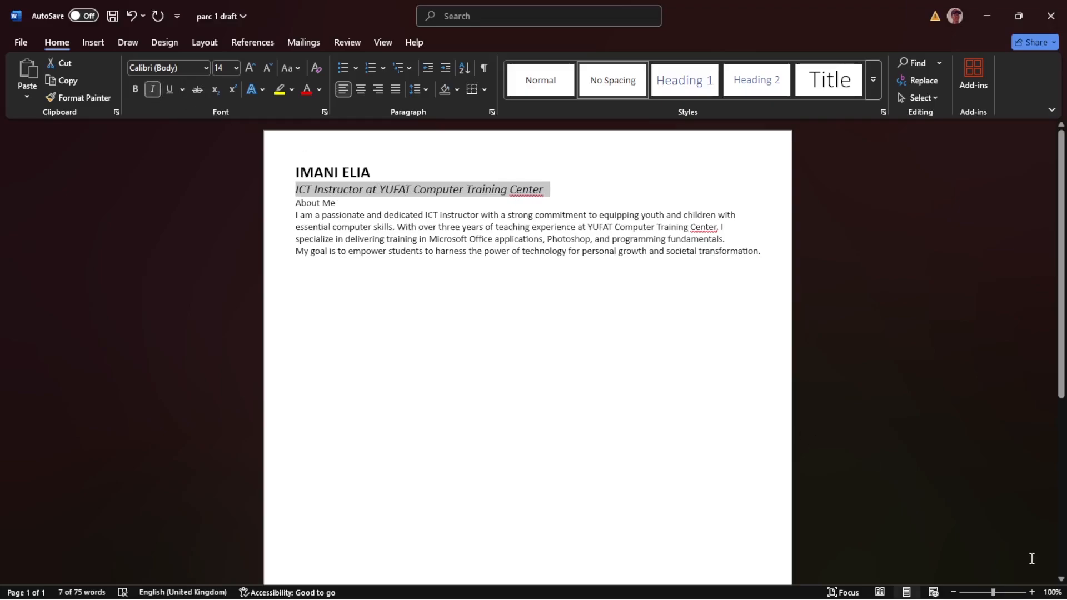
drag(993, 592, 1009, 595)
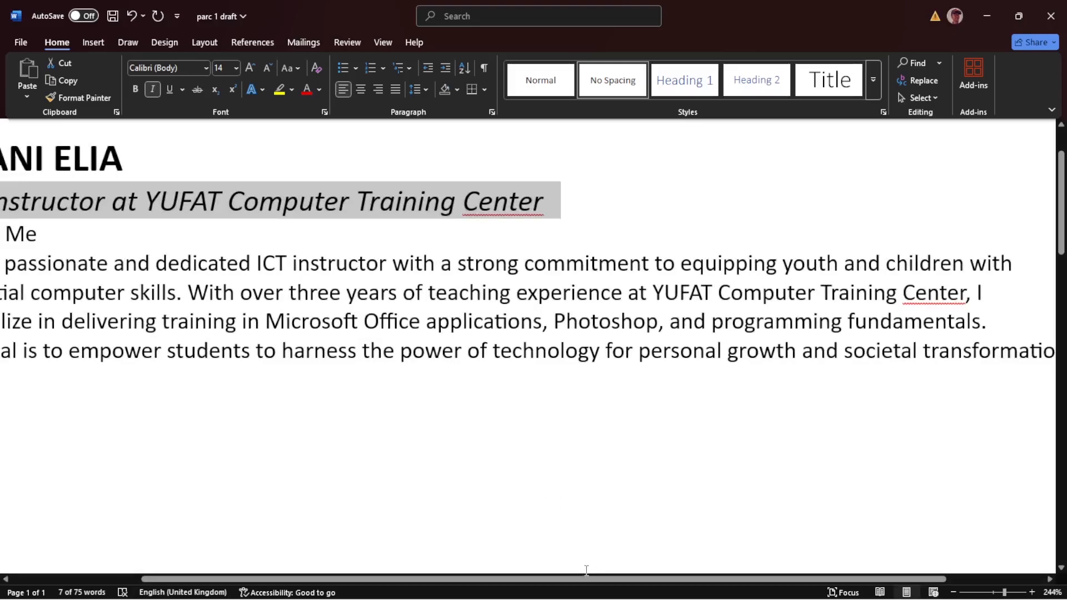
drag(578, 580, 481, 581)
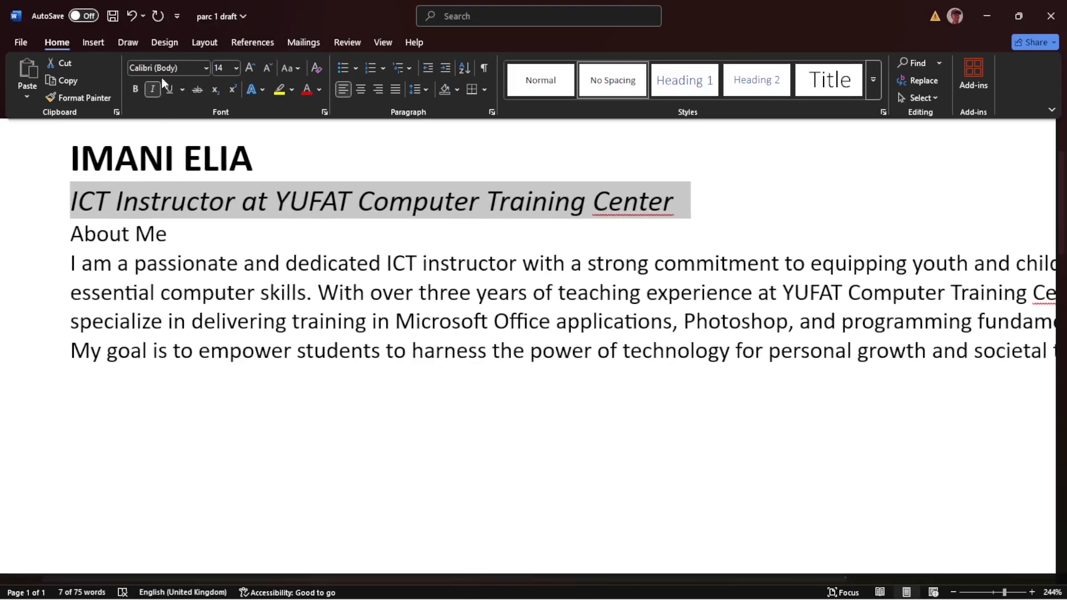
Confirm the subtitle ends up italic, then compare it against the reference PDF
click(153, 86)
click(152, 86)
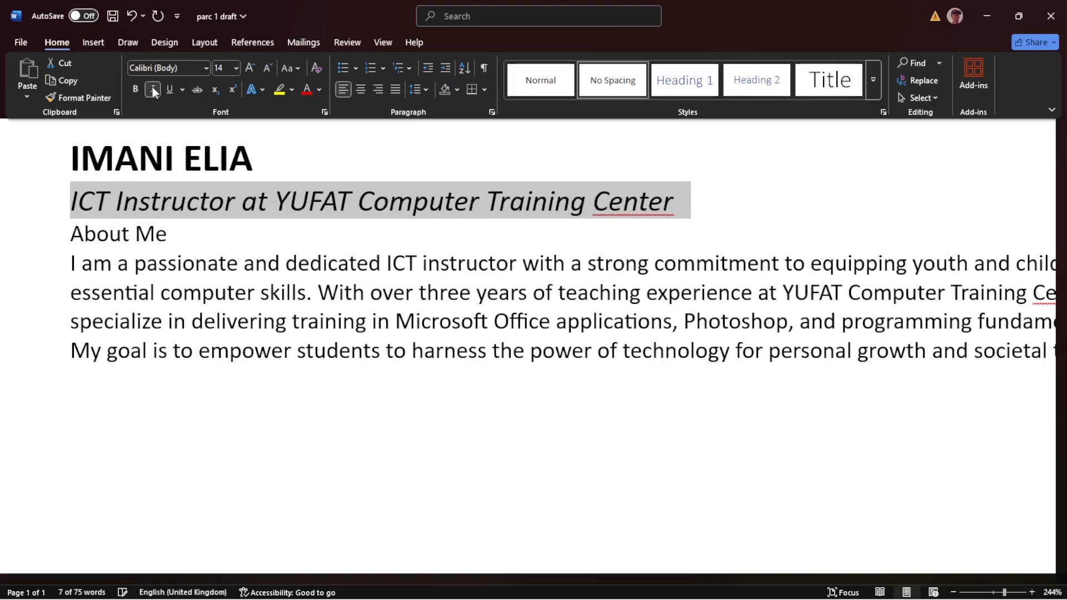
click(153, 87)
click(152, 87)
click(152, 87)
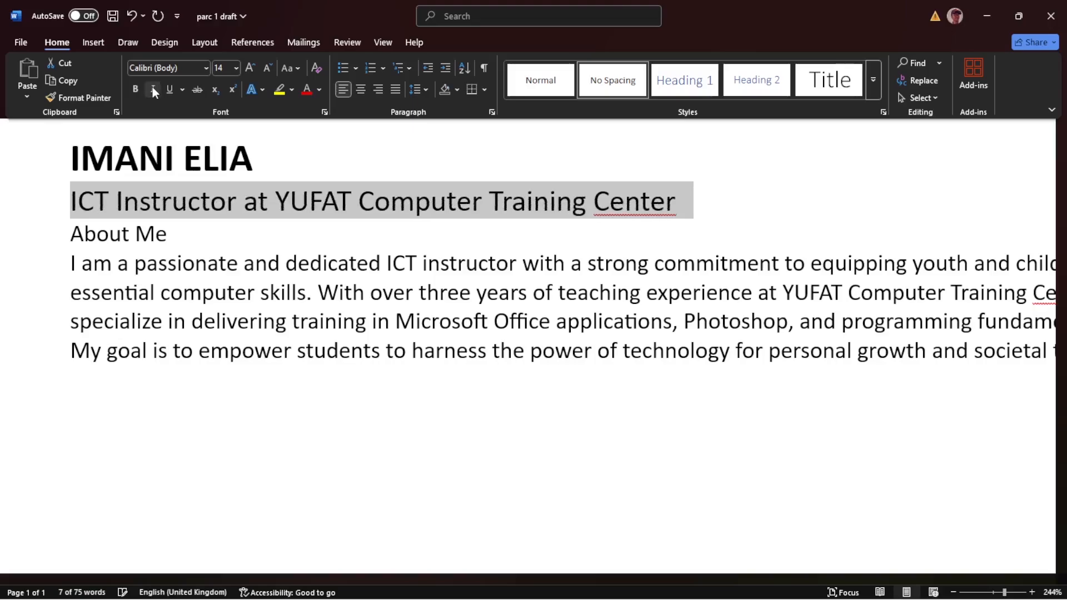
click(152, 87)
click(153, 87)
click(152, 87)
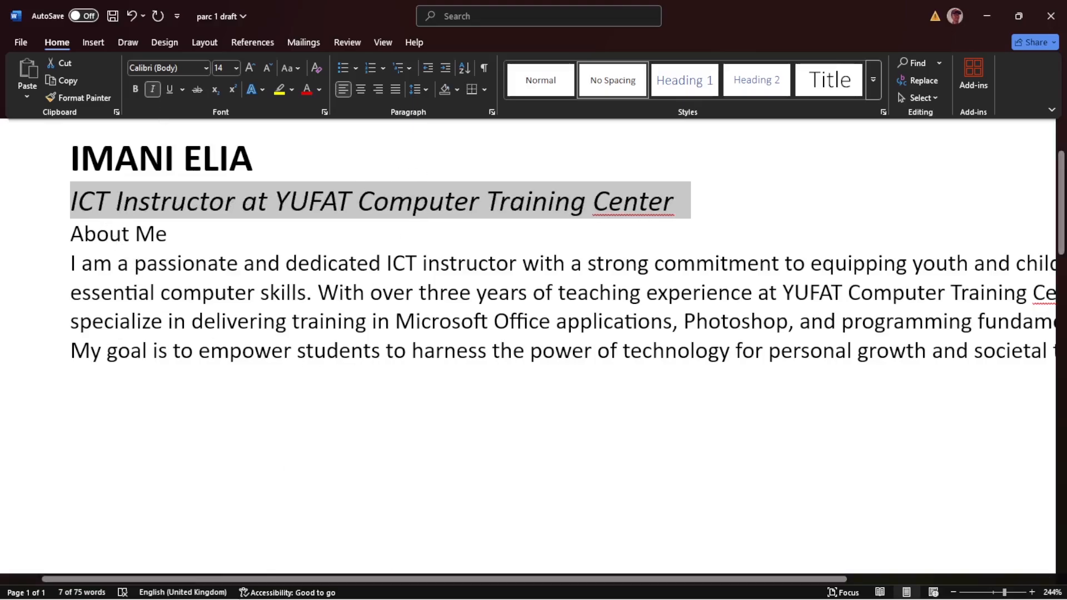
click(429, 585)
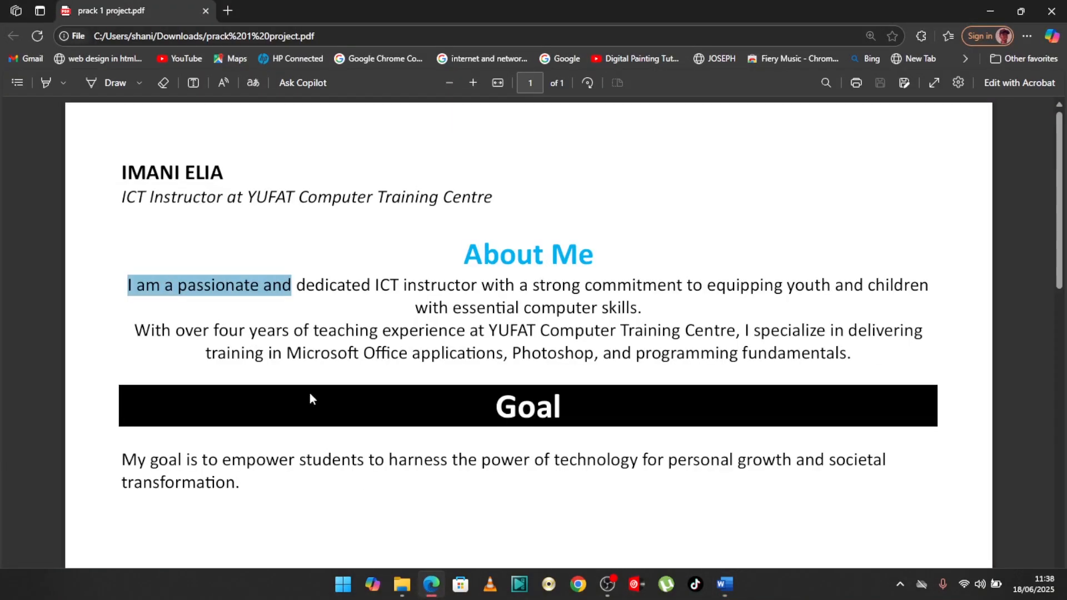
Inspect the reference's name and subtitle lines, then reset Word's zoom to 100%
click(128, 201)
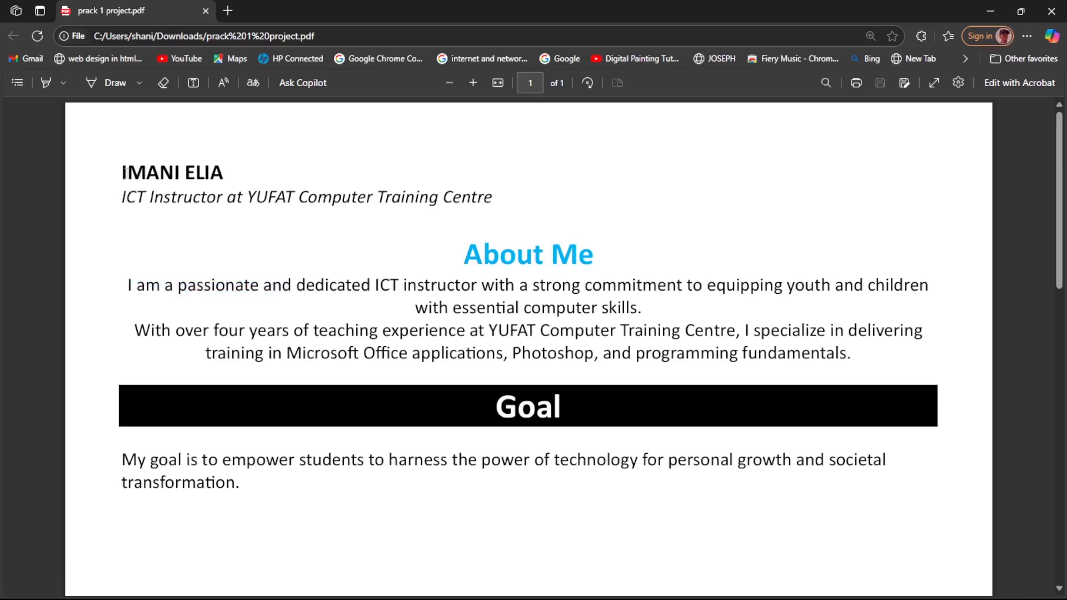
triple_click(278, 174)
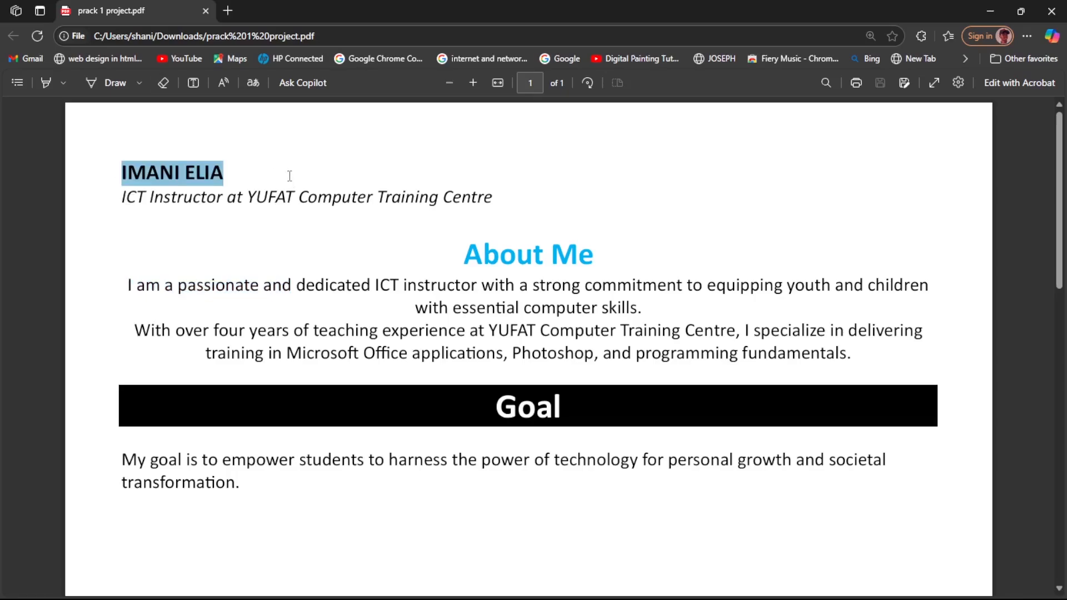
click(255, 205)
drag(594, 208, 594, 208)
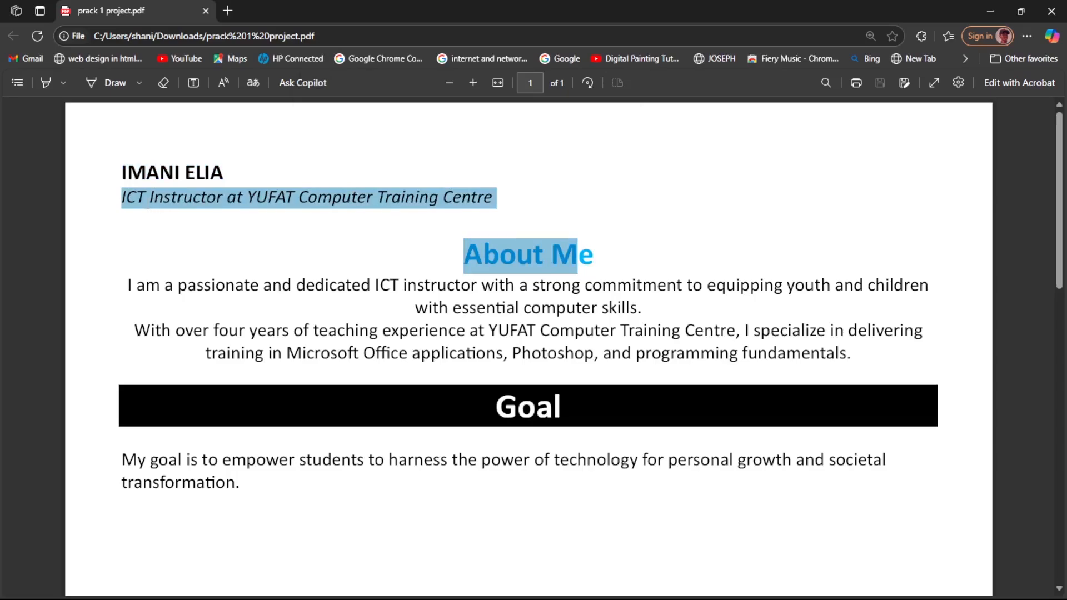
click(725, 584)
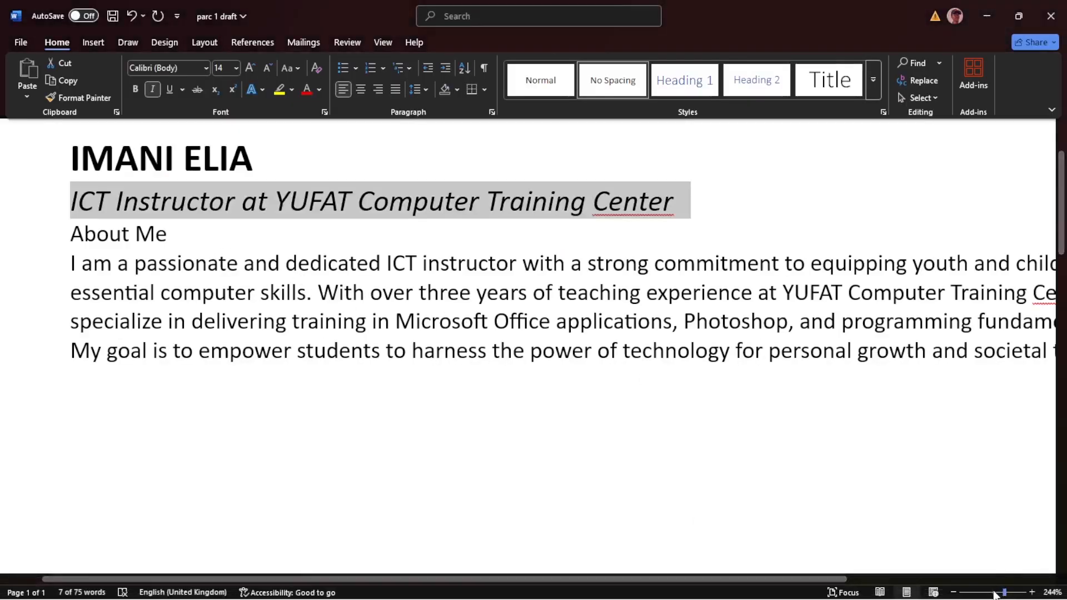
click(994, 594)
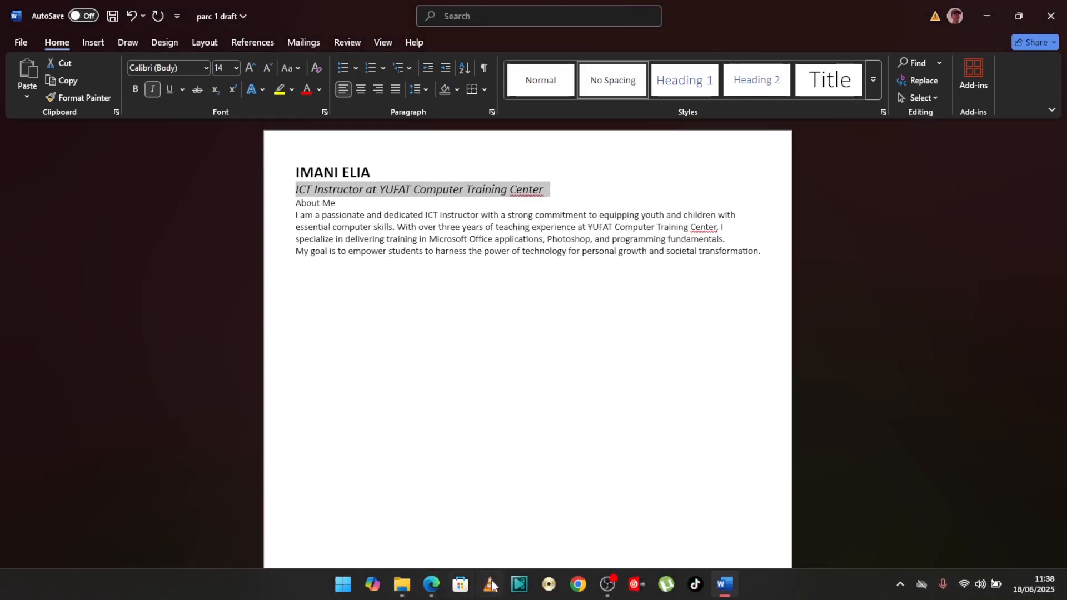
Examine the reference's centred About Me heading and return to the Word draft
click(432, 584)
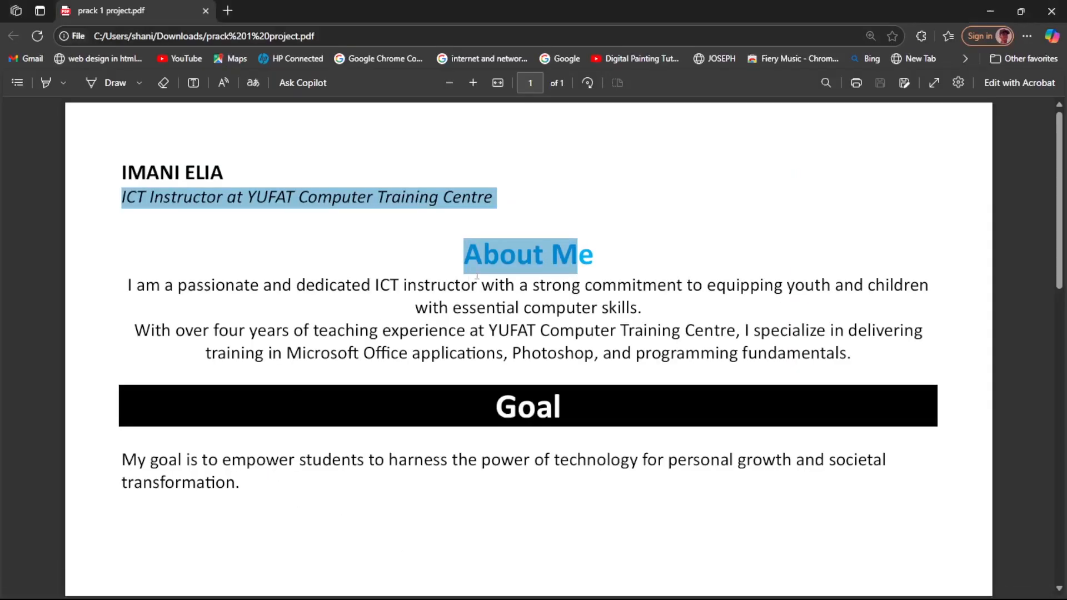
click(605, 254)
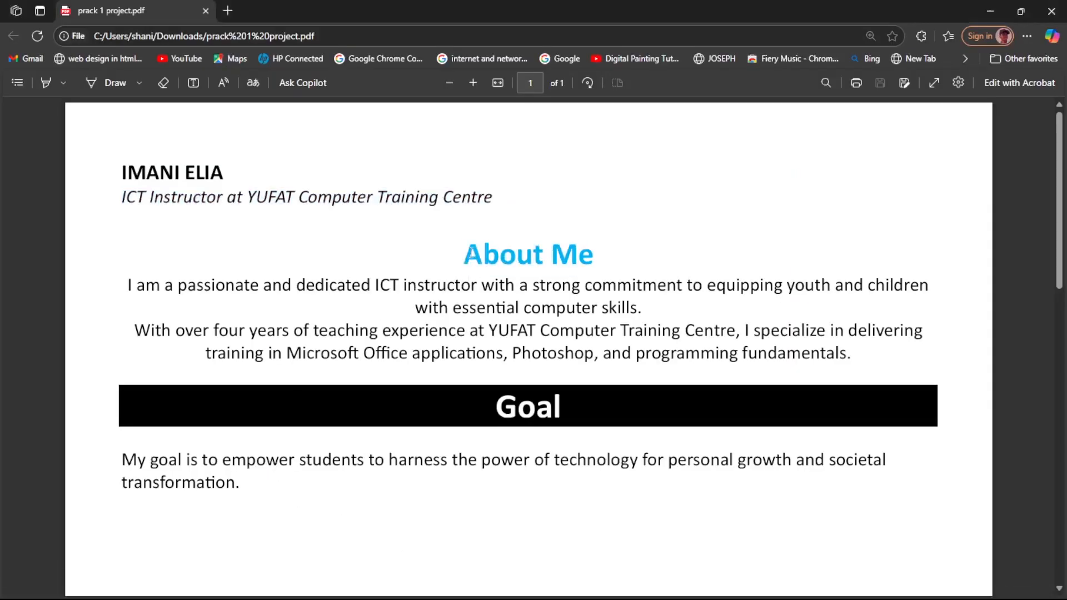
drag(470, 254, 631, 250)
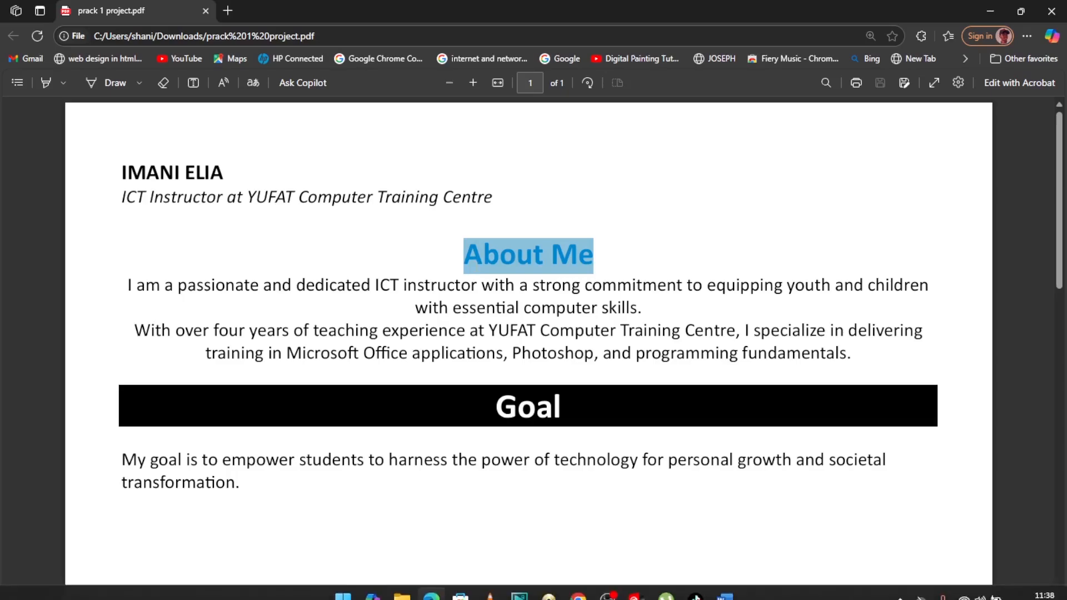
click(725, 584)
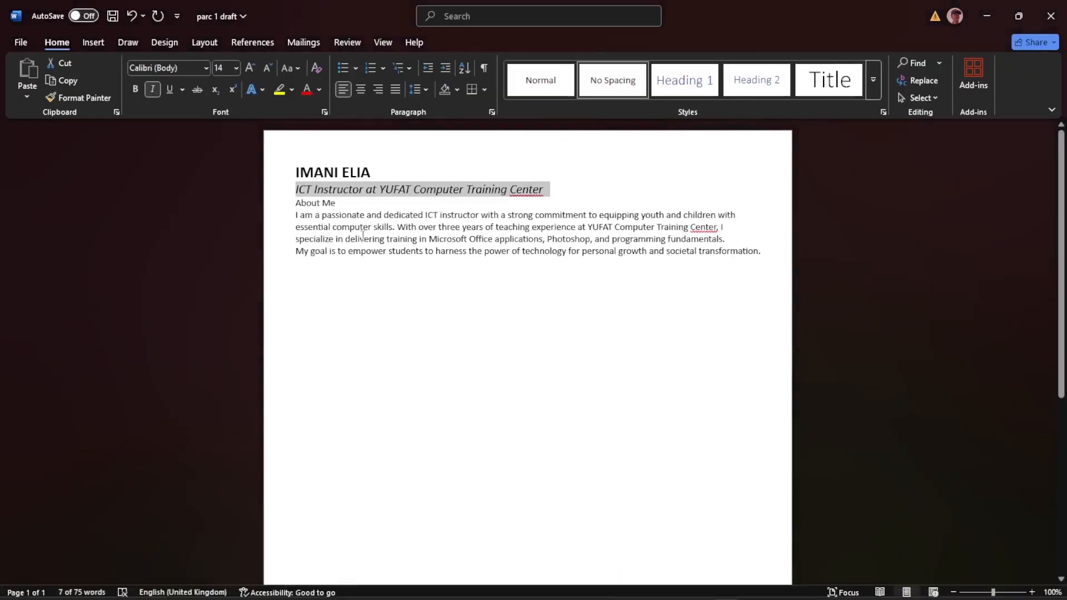
Select the 'About Me' line and centre it on the page
drag(344, 202, 281, 203)
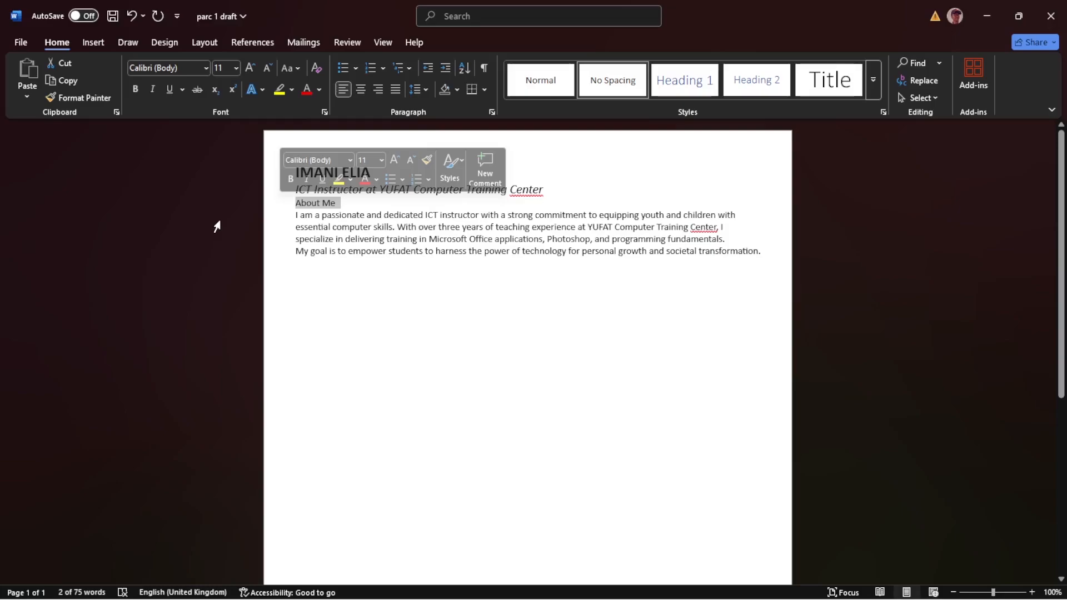
click(356, 206)
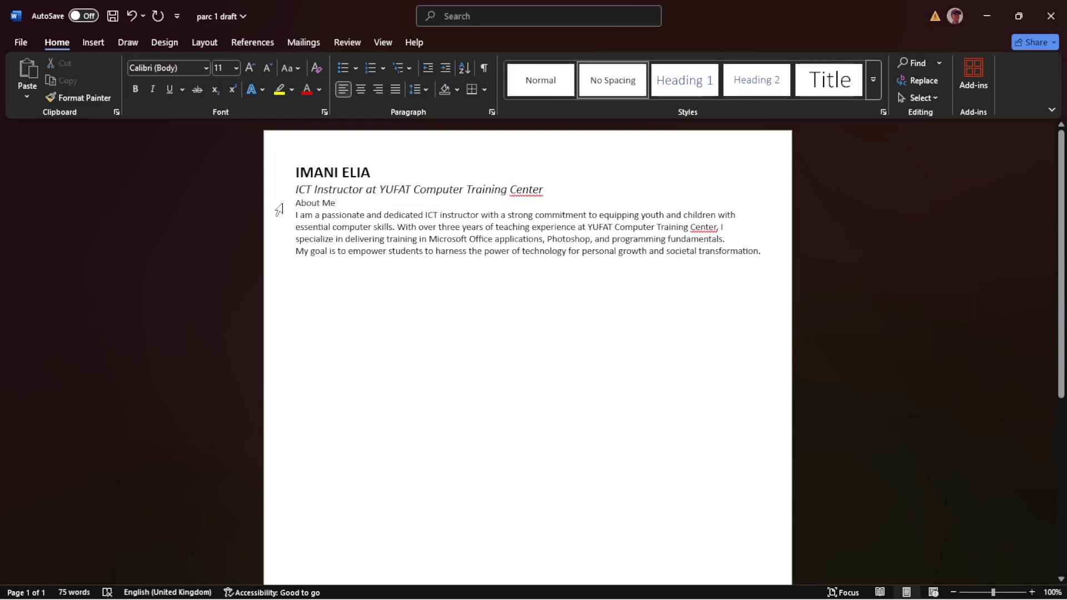
click(280, 205)
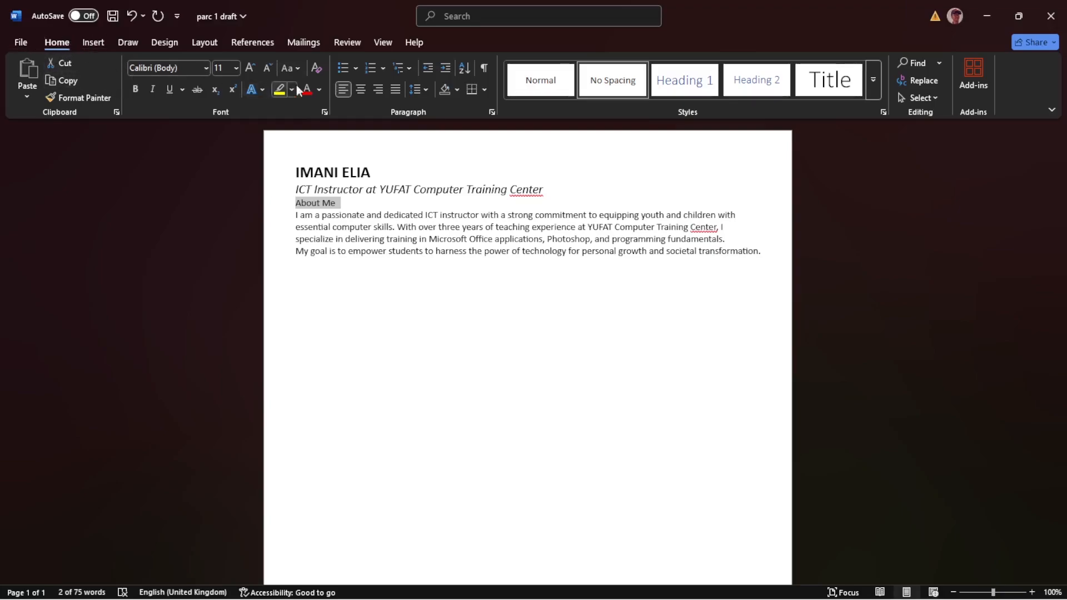
click(360, 89)
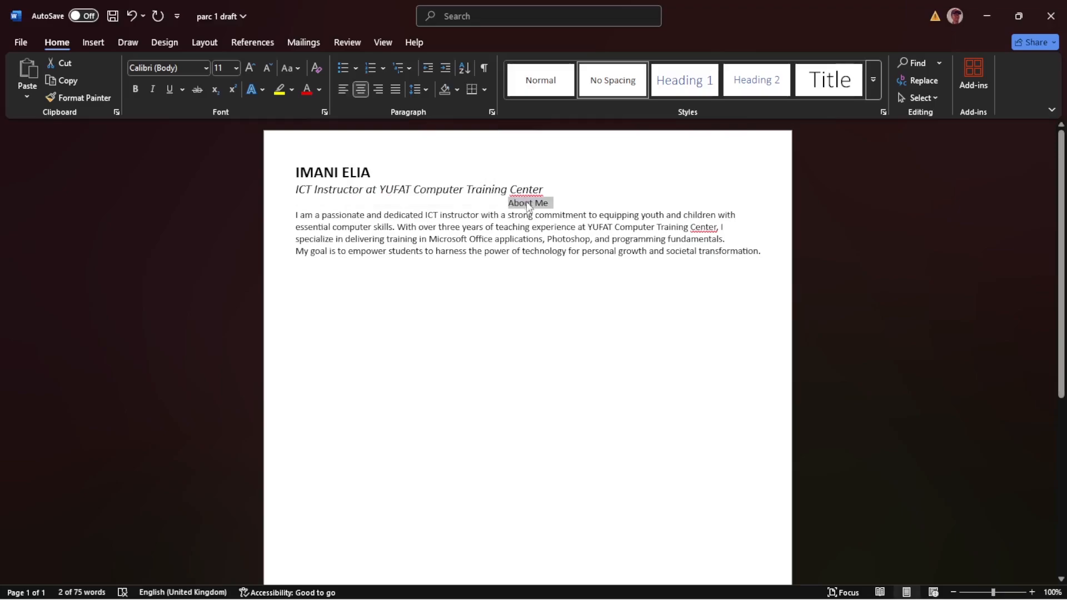
Format the About Me heading as bold 18 pt text in Light Blue
click(234, 69)
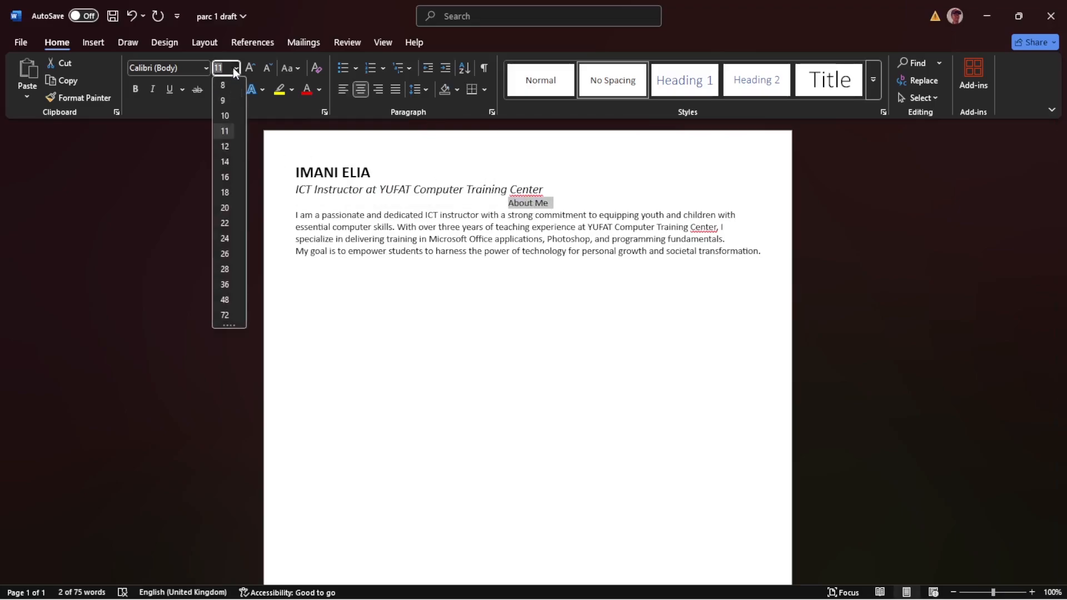
click(225, 192)
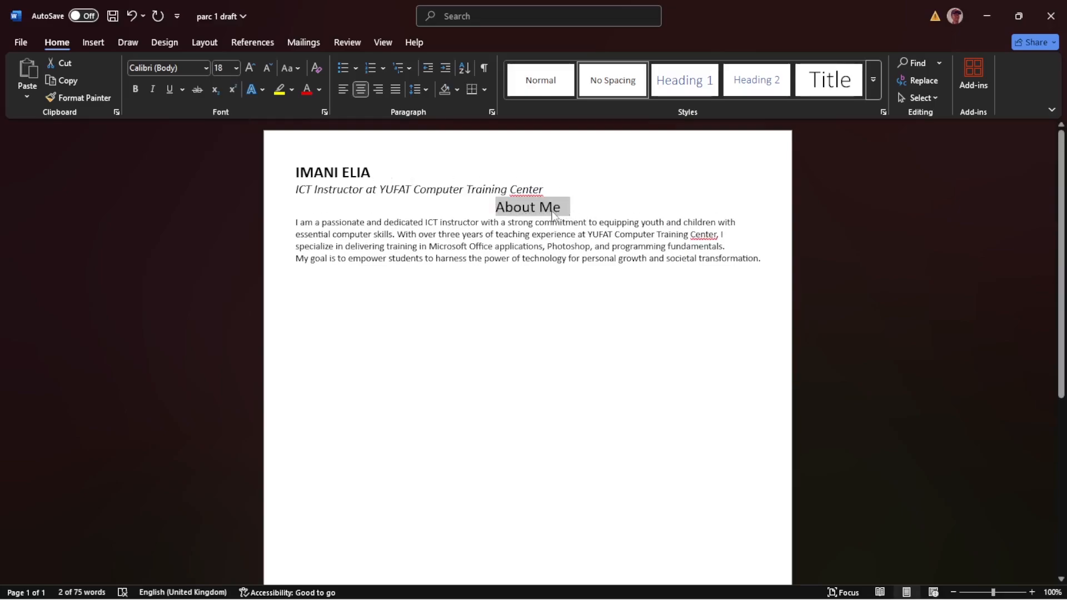
click(136, 89)
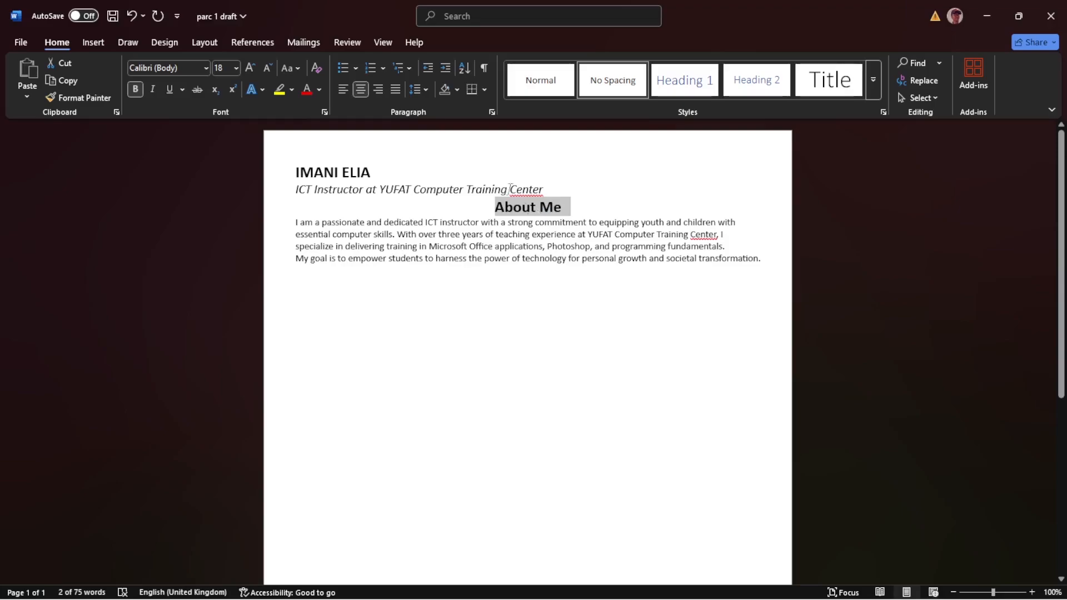
click(319, 90)
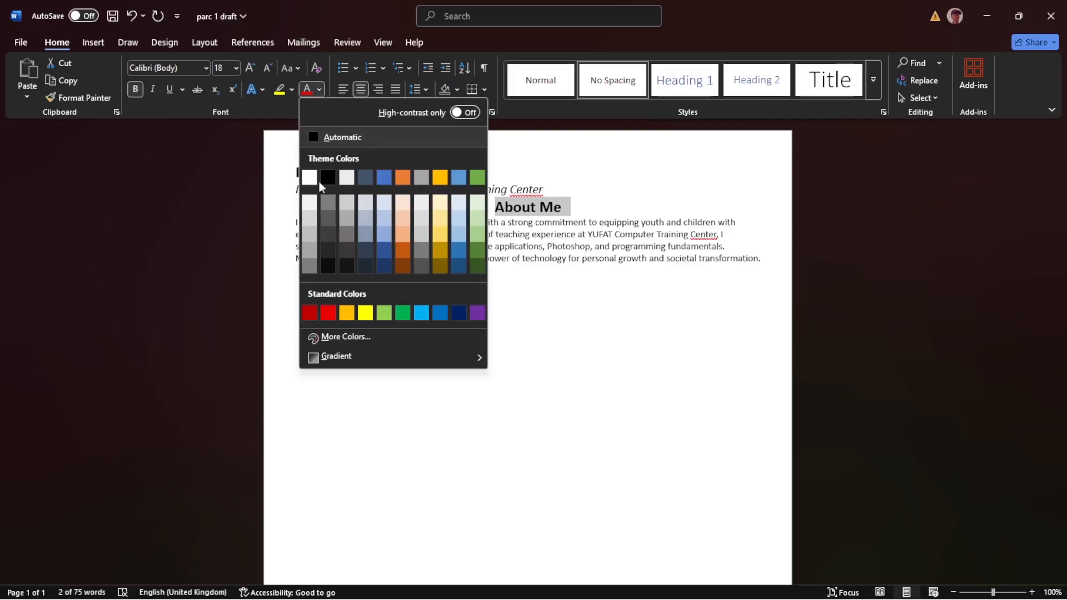
click(427, 315)
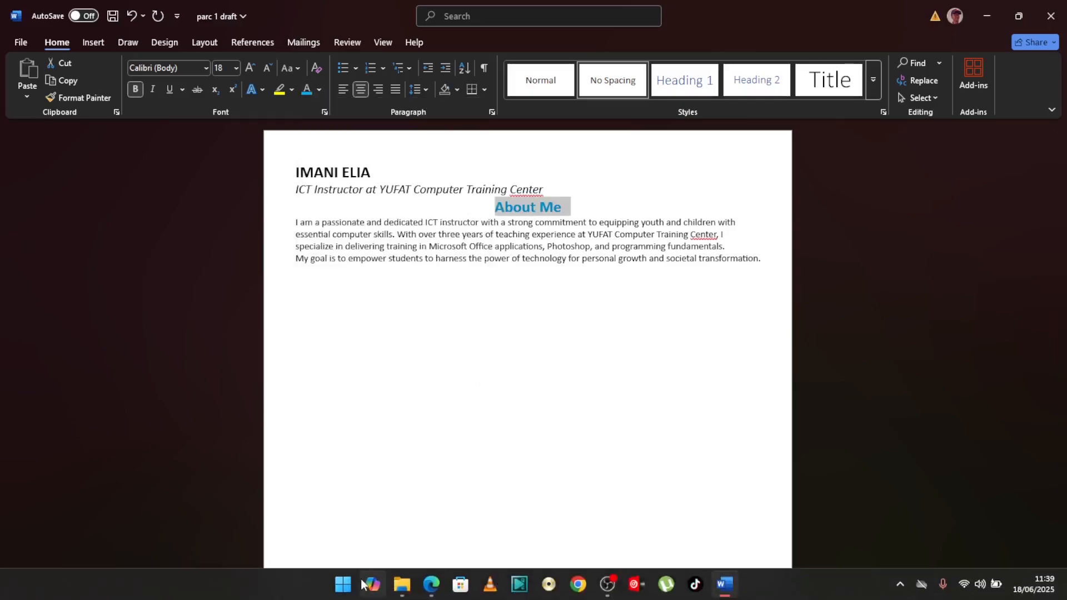
click(432, 586)
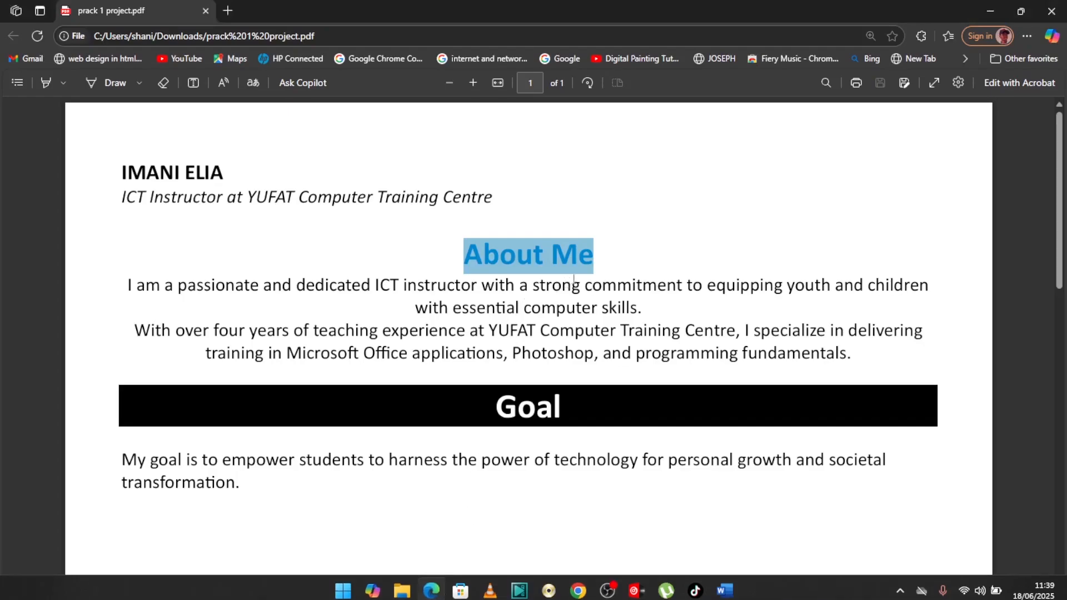
click(595, 255)
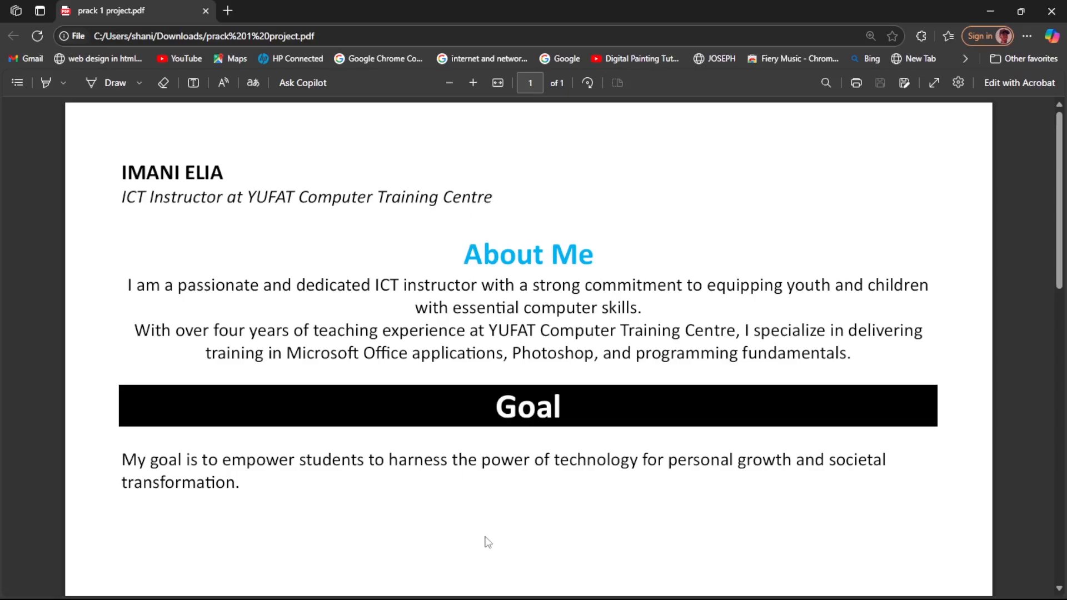
mouse_move(638, 594)
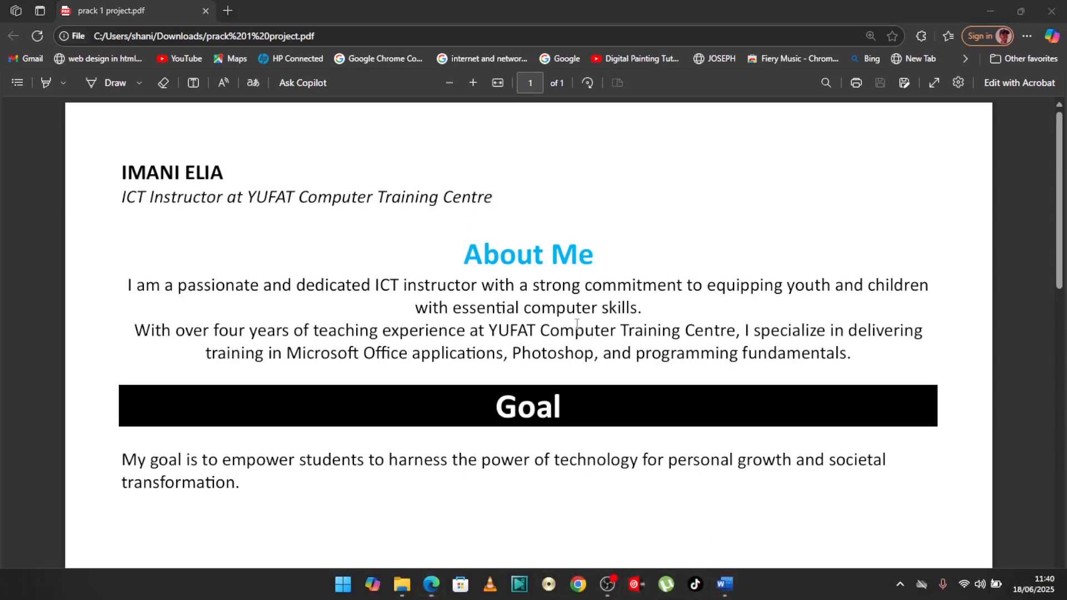
click(727, 592)
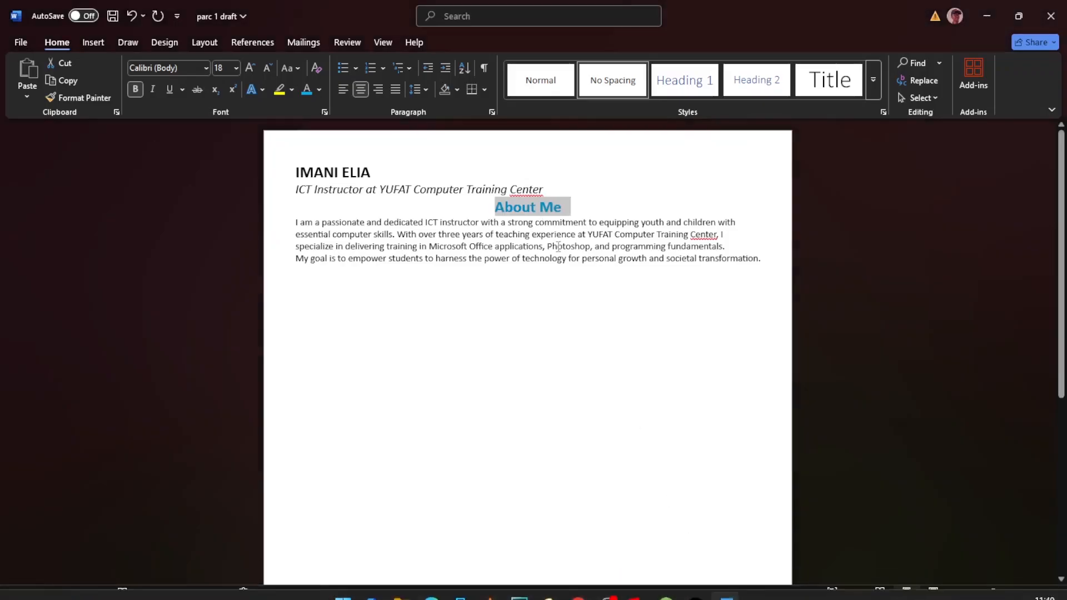
click(546, 189)
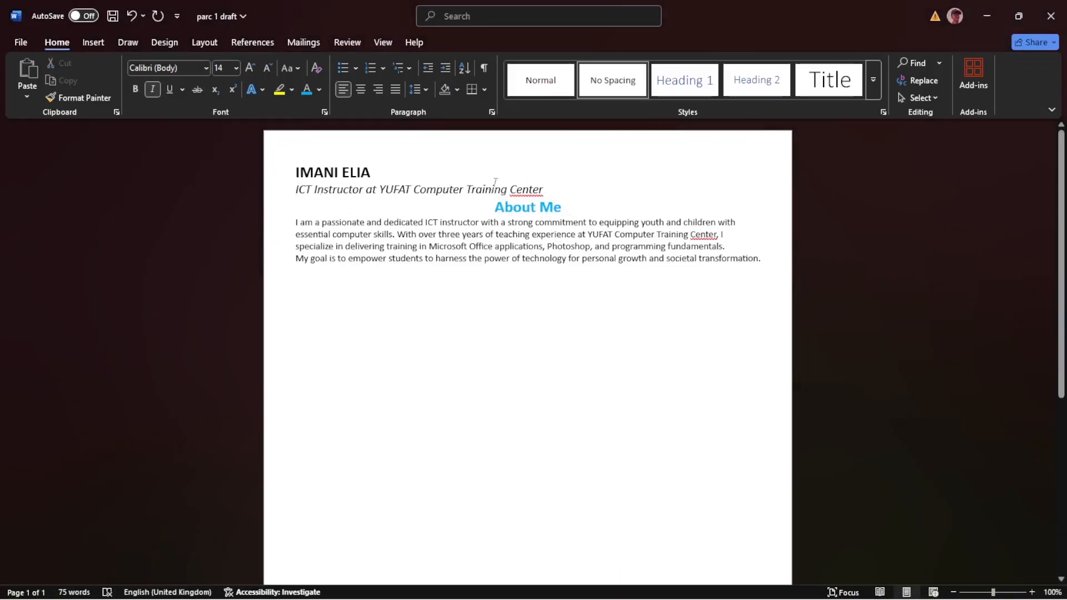
click(425, 91)
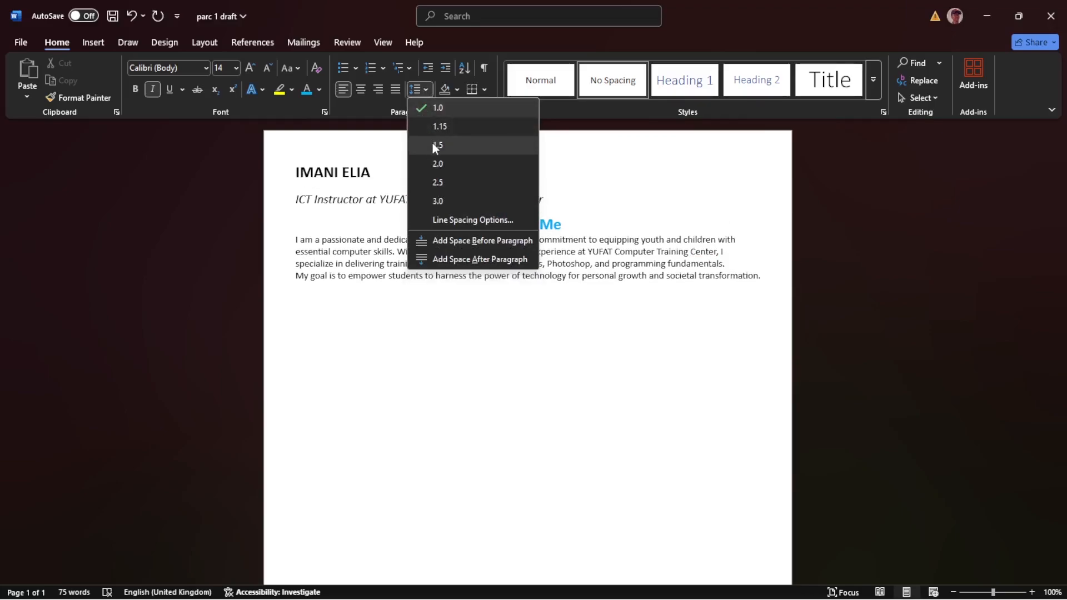
click(576, 198)
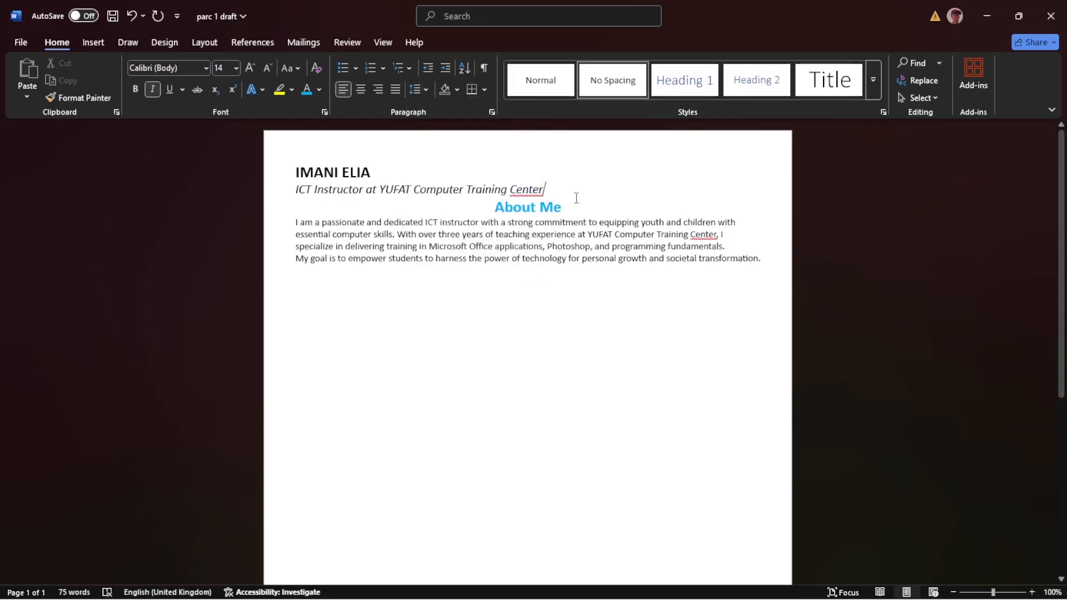
click(561, 206)
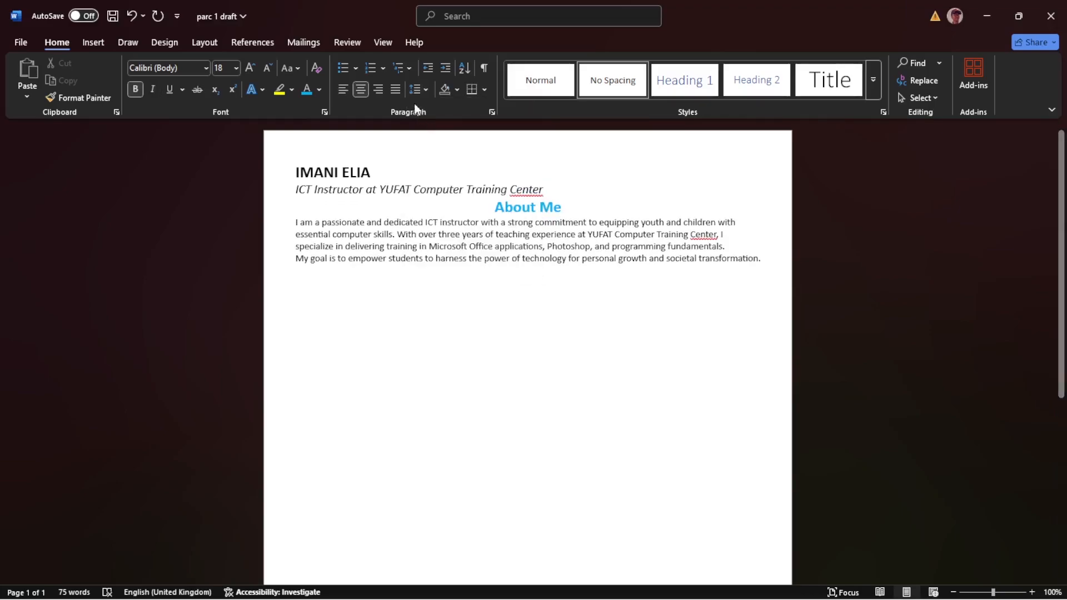
click(421, 89)
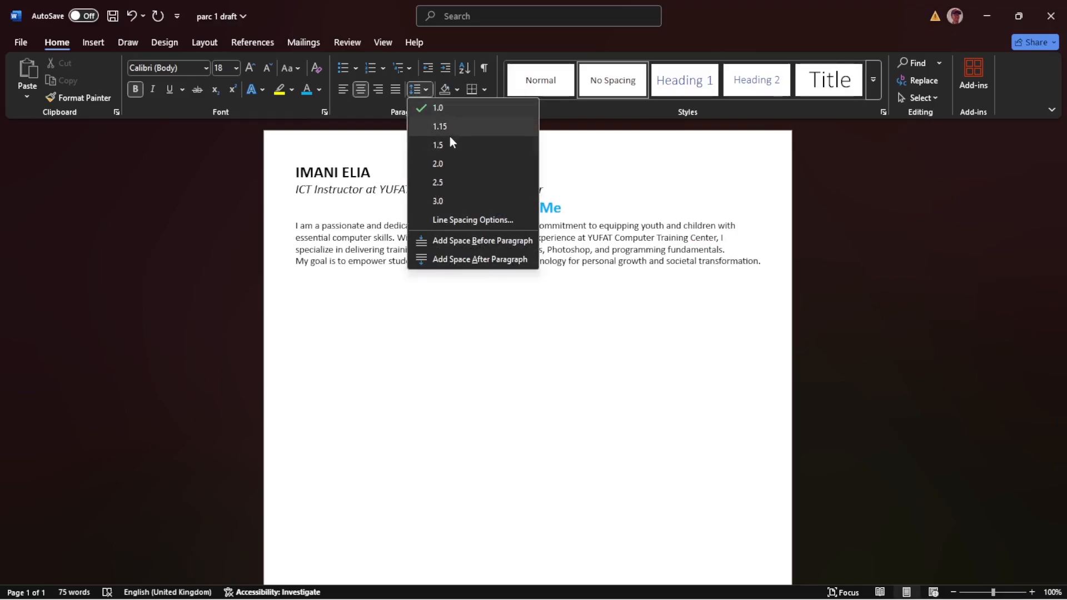
click(549, 171)
click(550, 188)
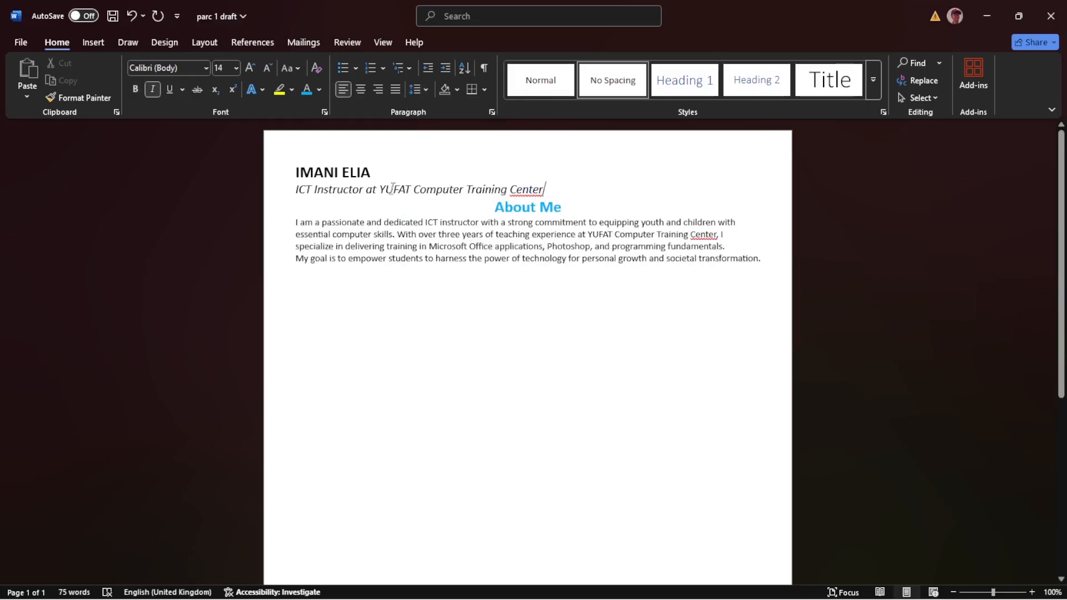
click(426, 89)
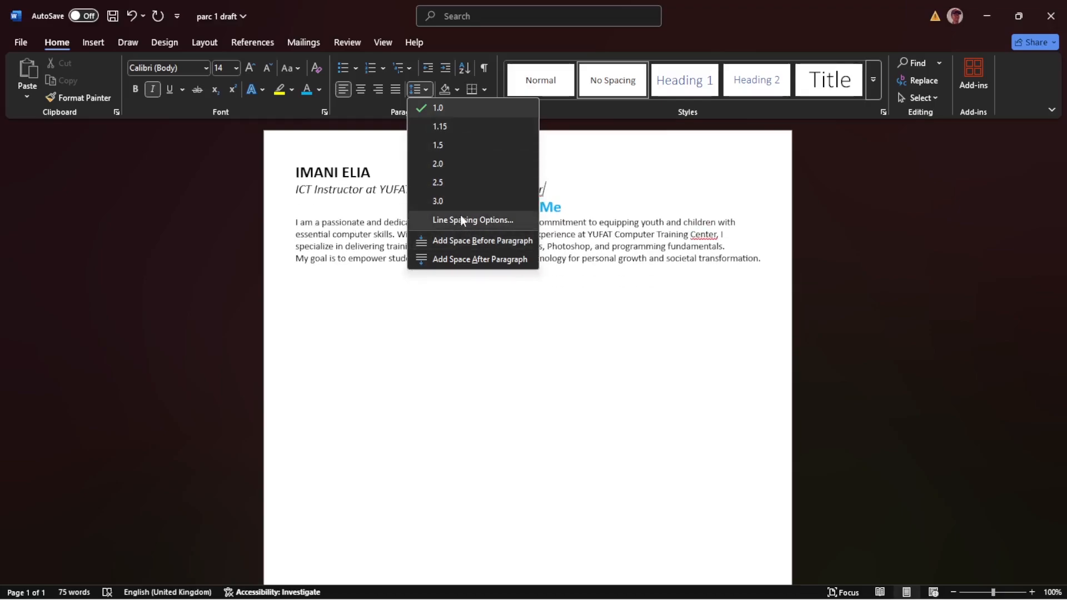
click(449, 129)
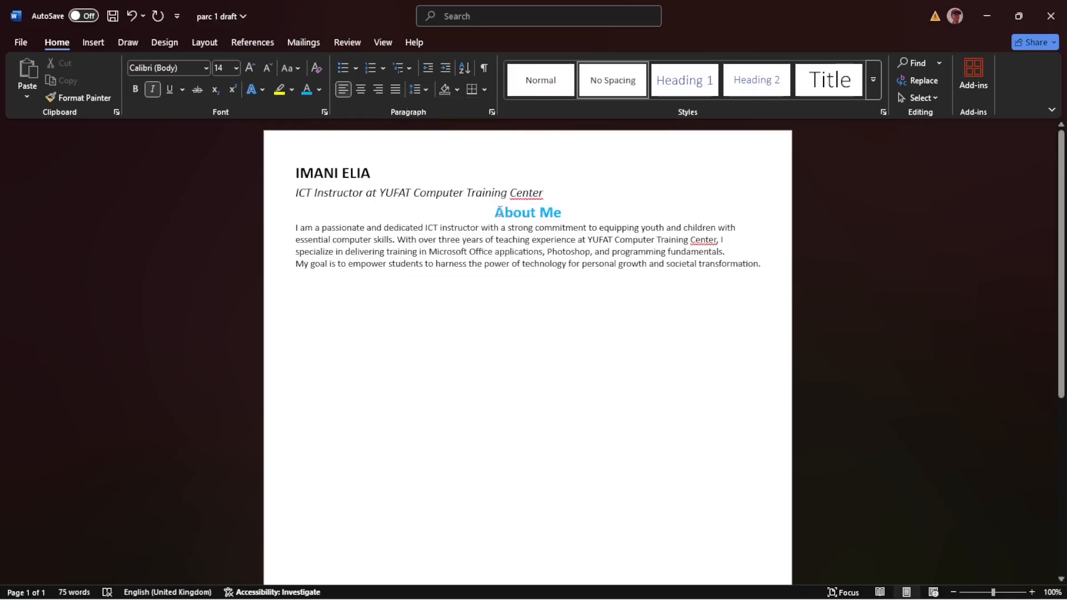
click(504, 212)
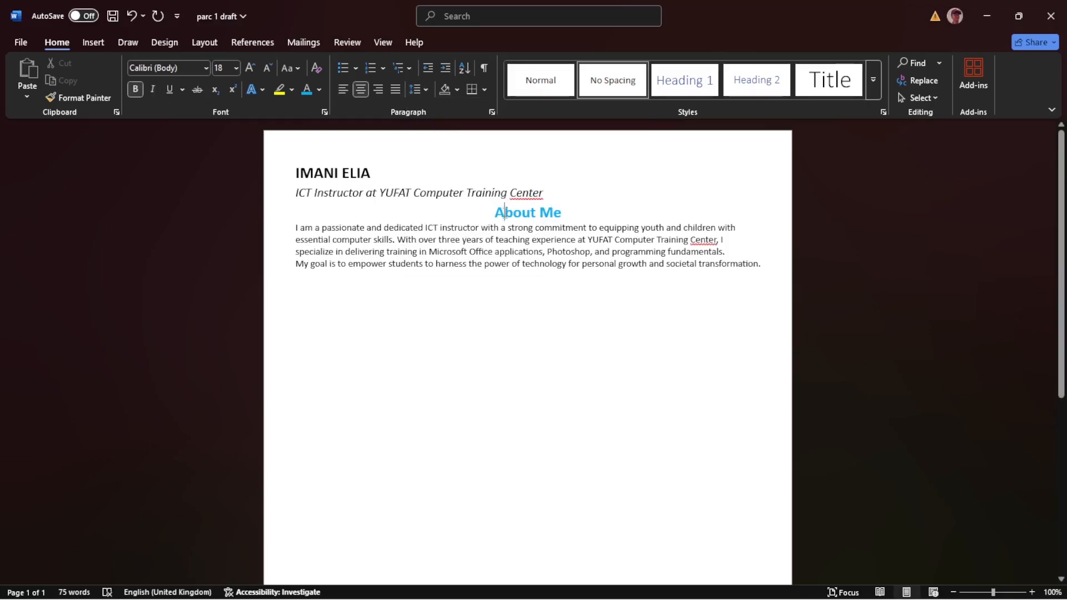
click(497, 212)
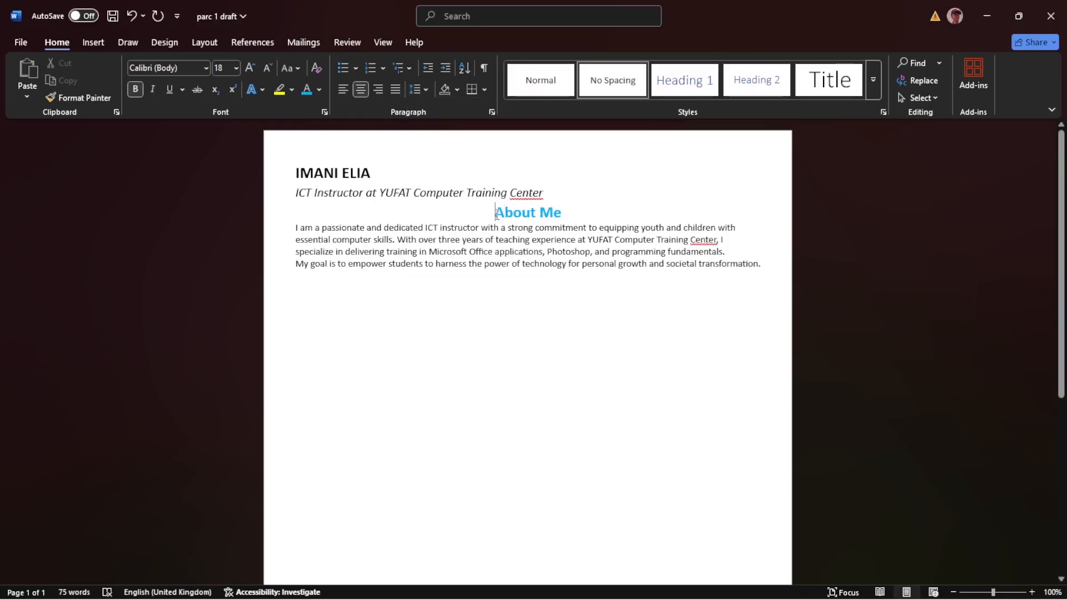
click(427, 89)
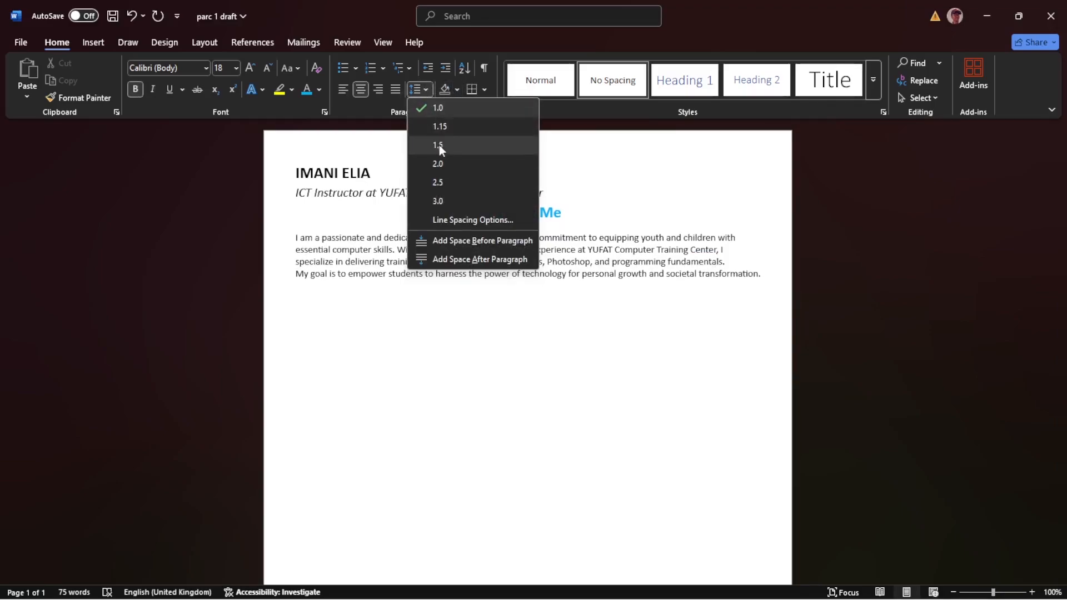
click(298, 195)
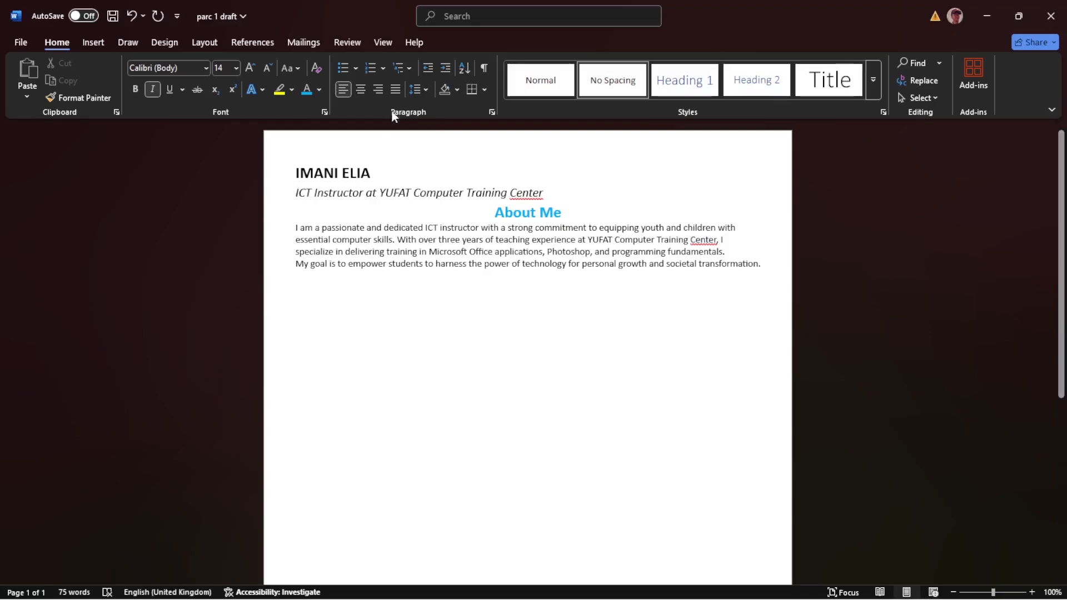
click(421, 90)
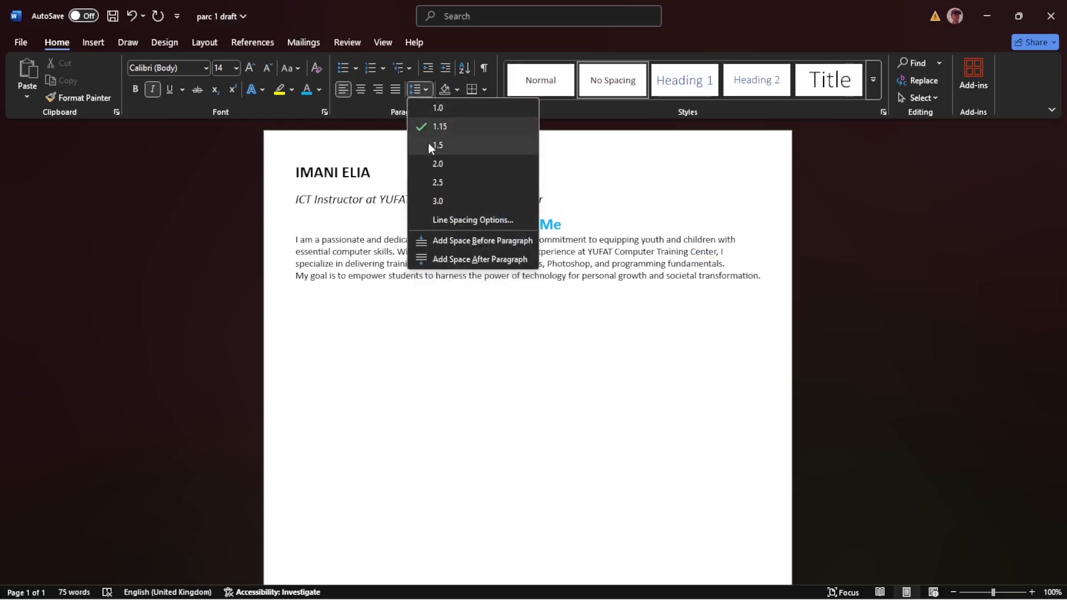
click(647, 217)
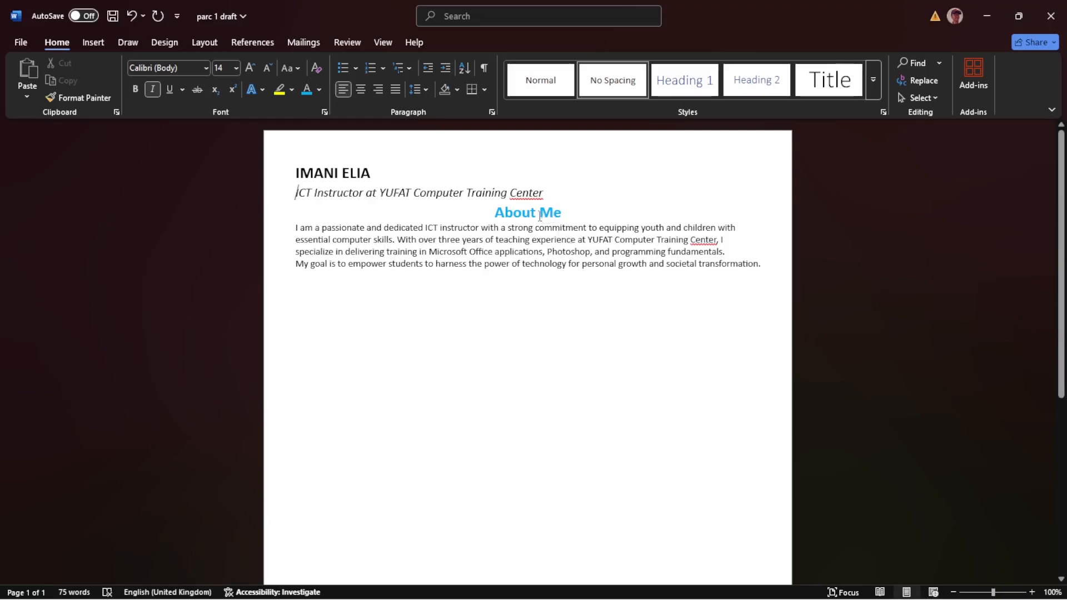
mouse_move(431, 593)
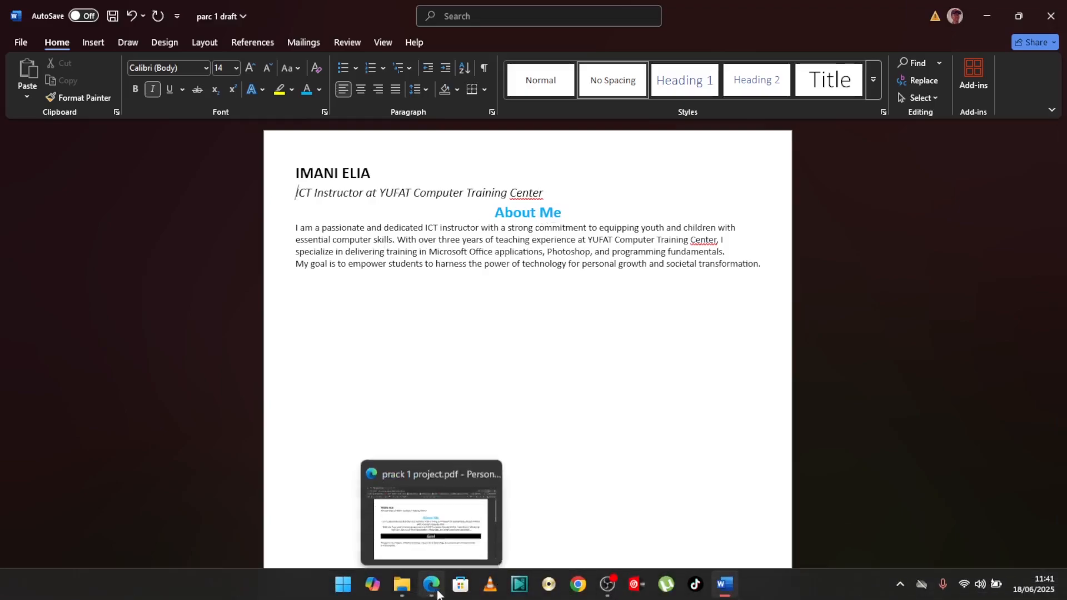
click(431, 506)
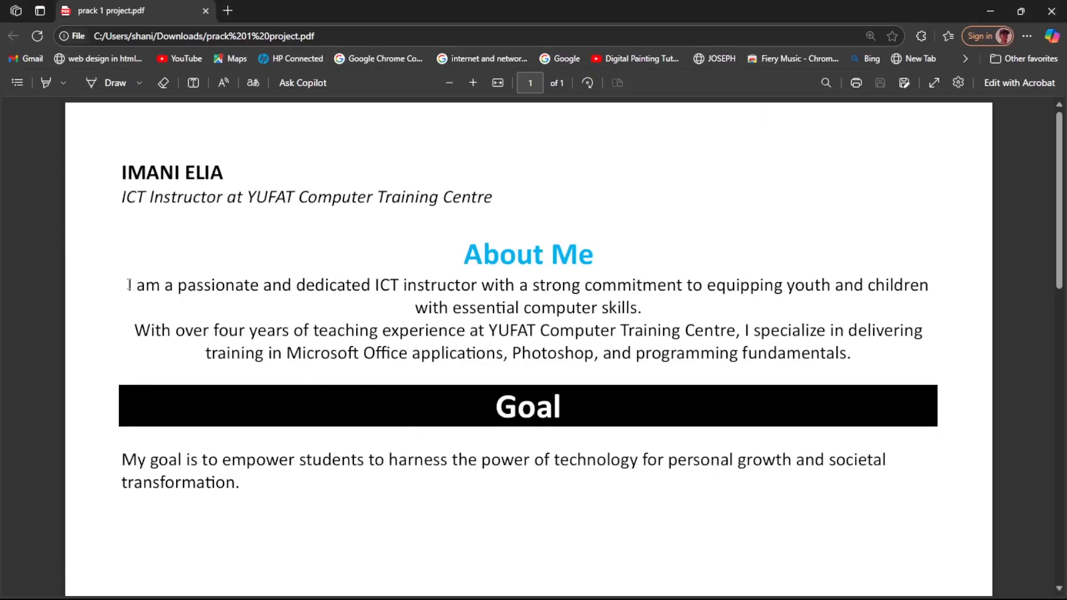
drag(129, 284, 869, 369)
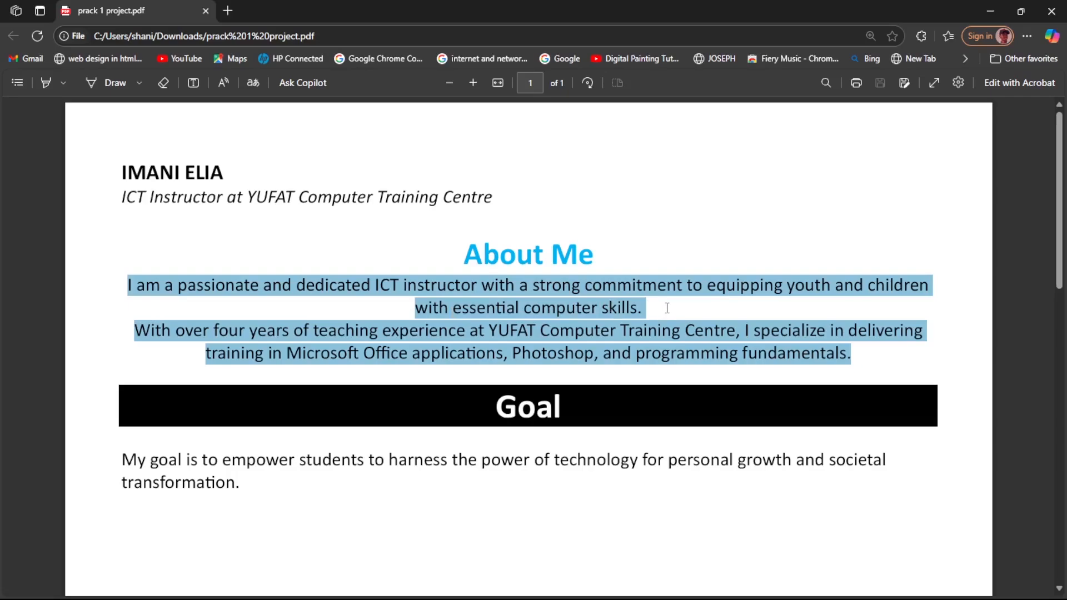
click(724, 592)
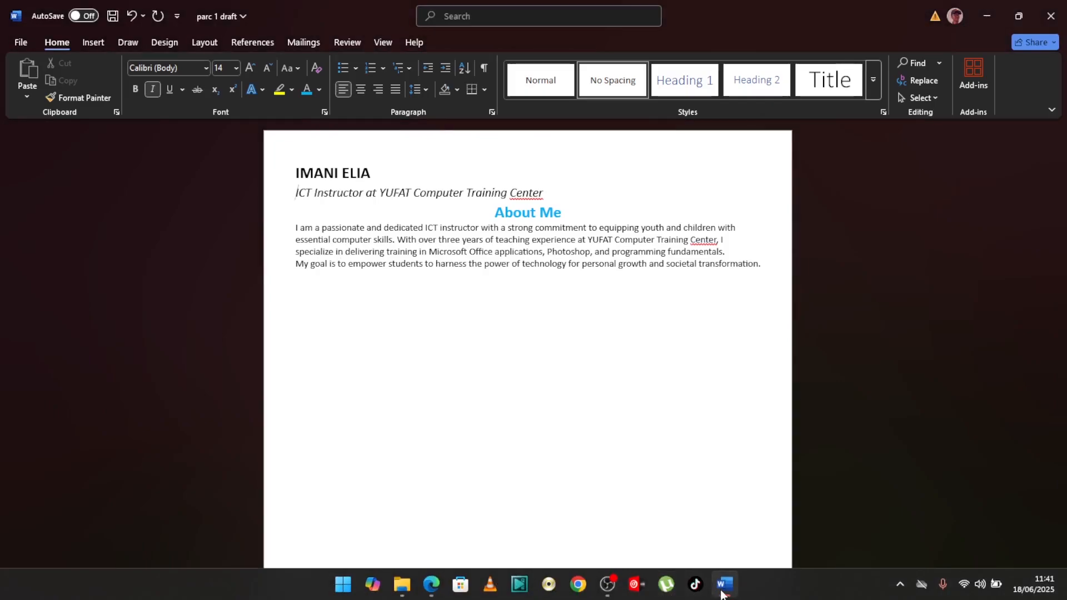
Insert a blank line after the italic job-title line, checking it against the reference PDF
click(579, 194)
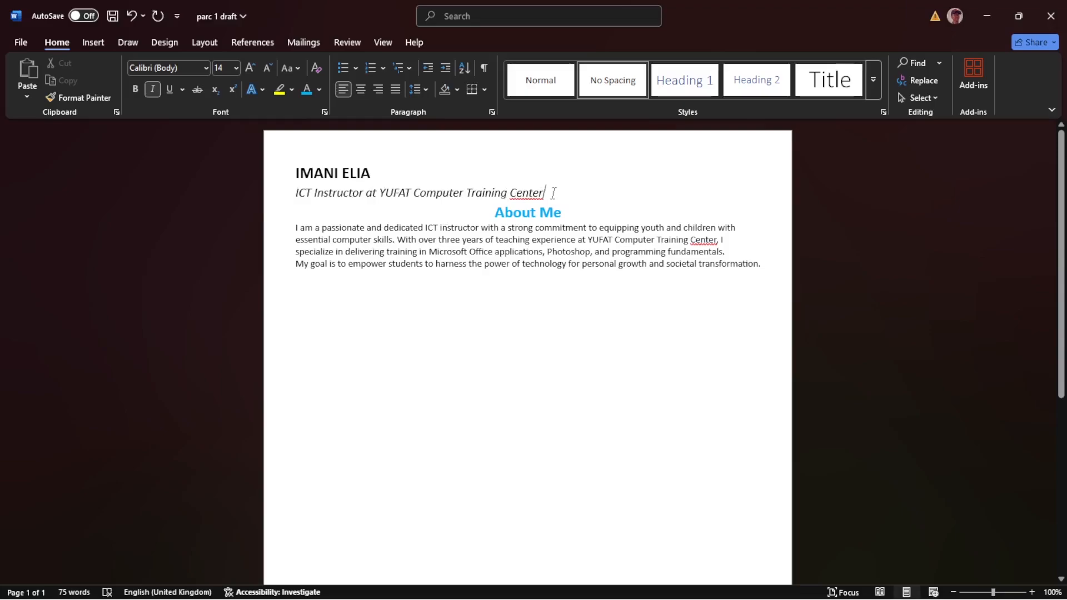
key(Return)
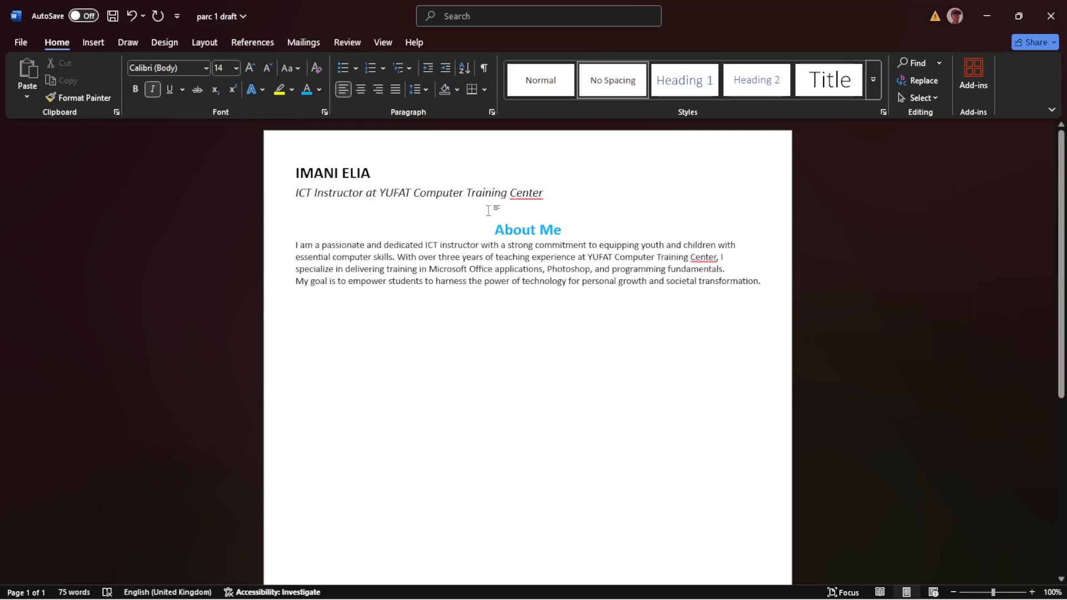
click(567, 229)
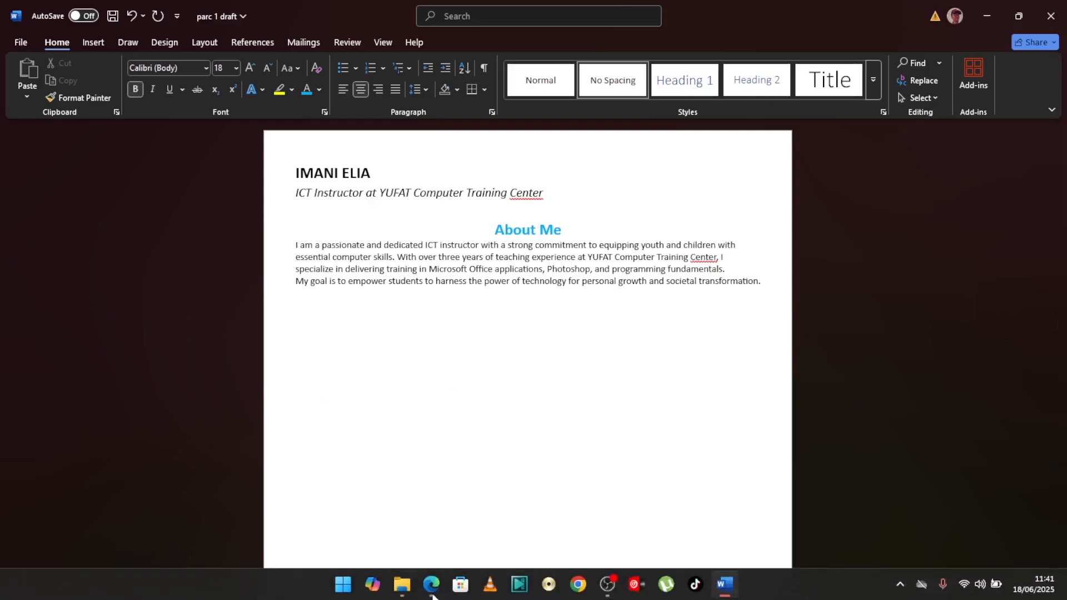
click(443, 589)
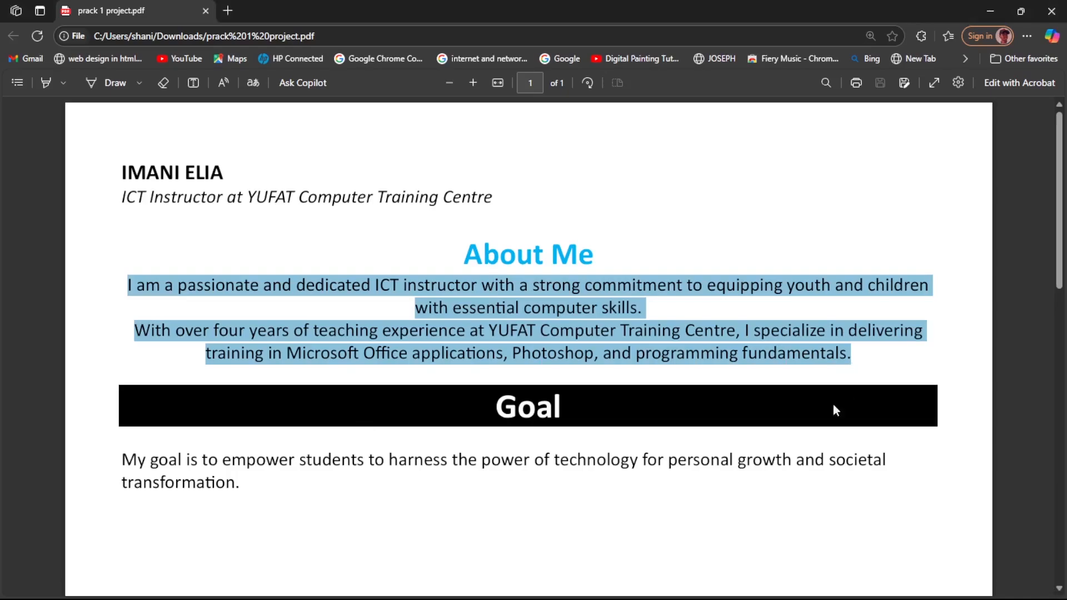
click(723, 584)
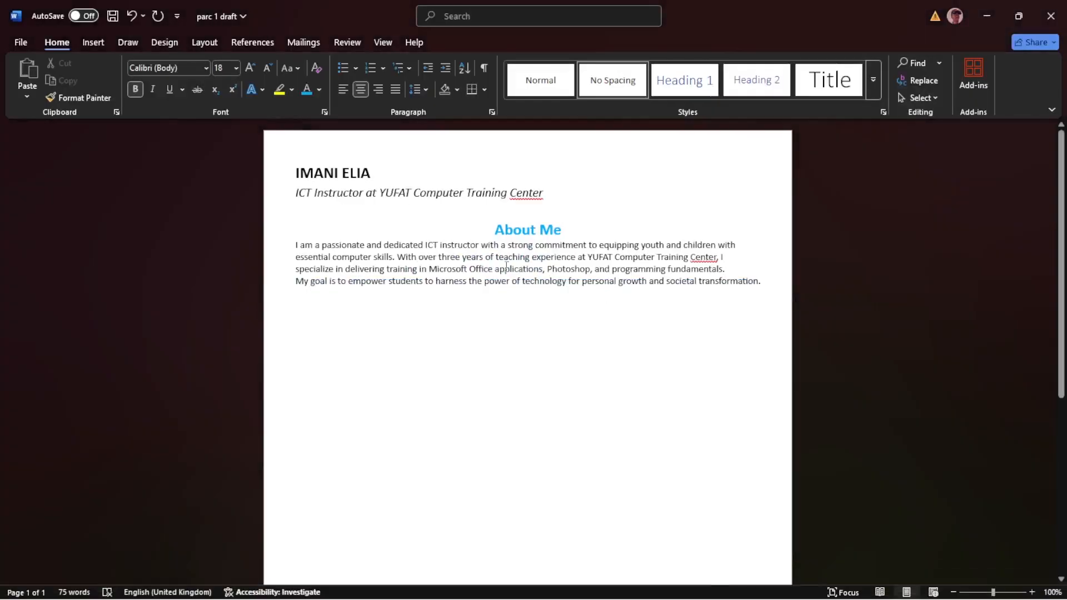
click(296, 244)
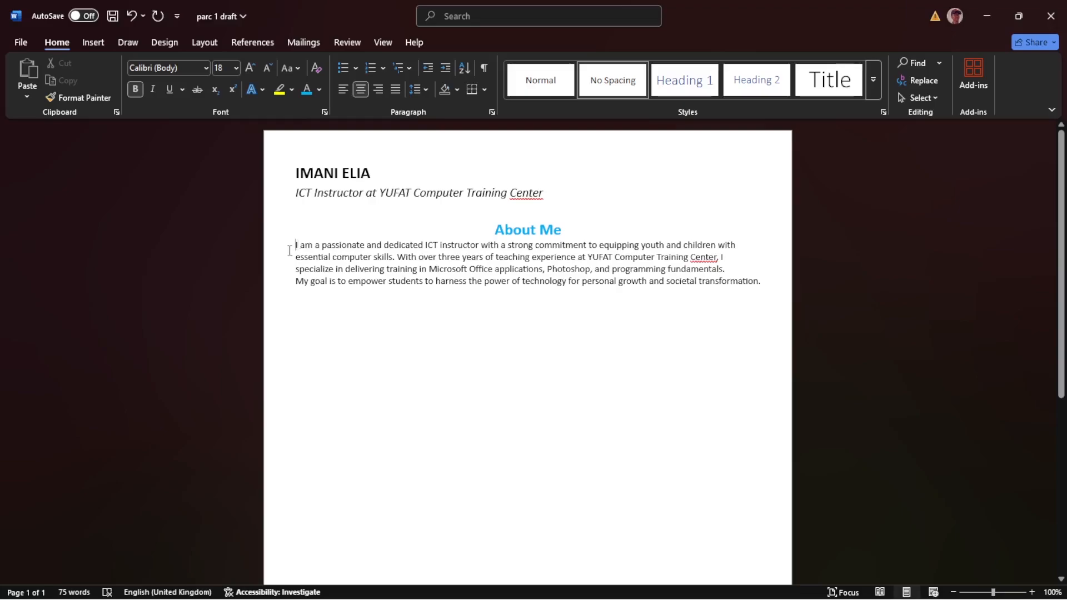
Set the whole About Me paragraph to 14 pt and centre it
drag(286, 248, 288, 273)
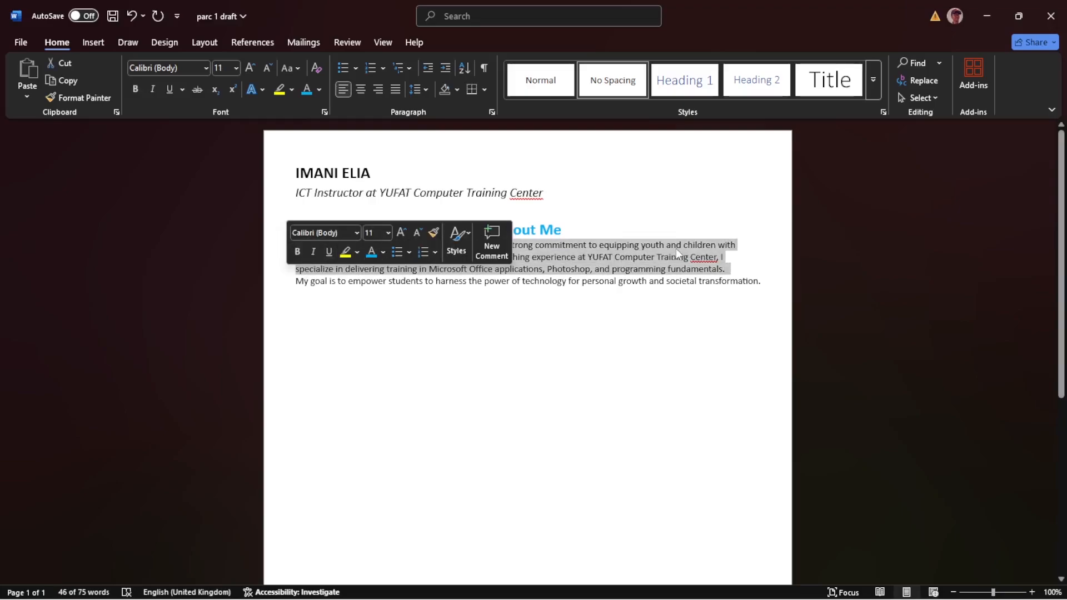
click(239, 66)
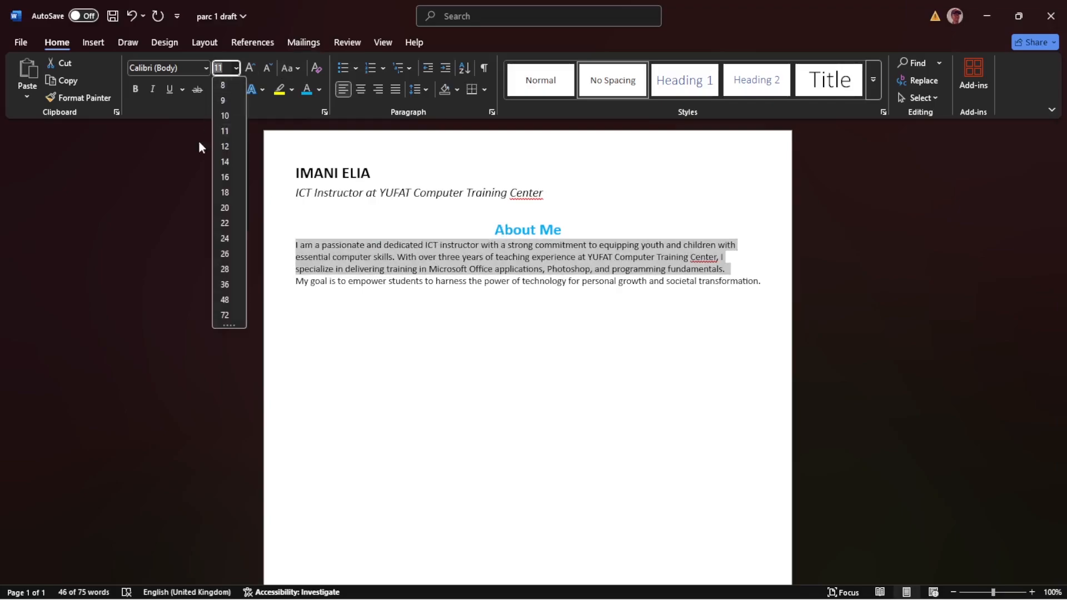
click(226, 162)
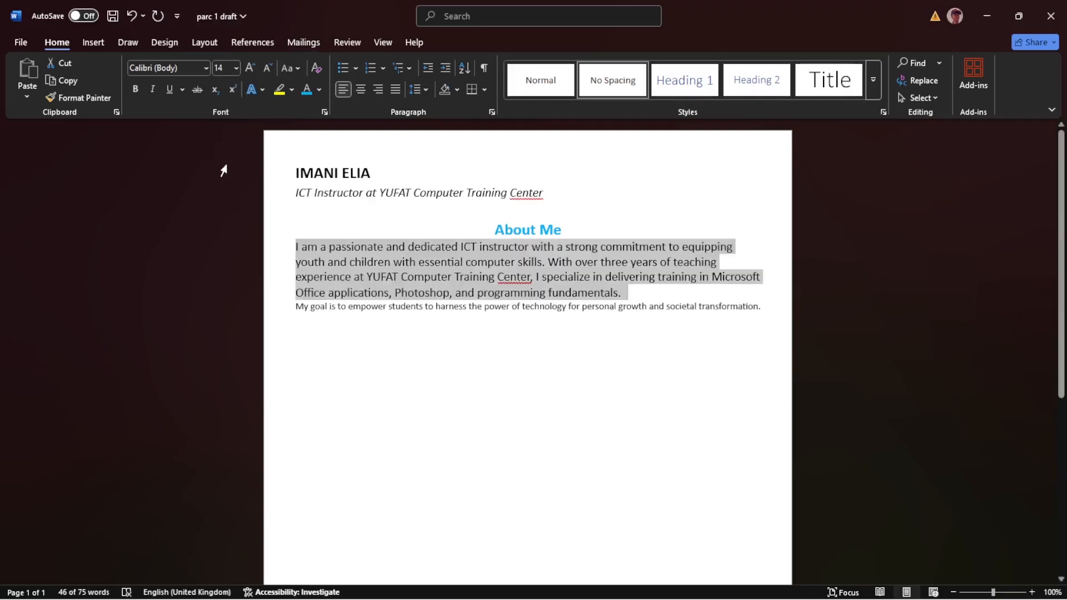
click(365, 90)
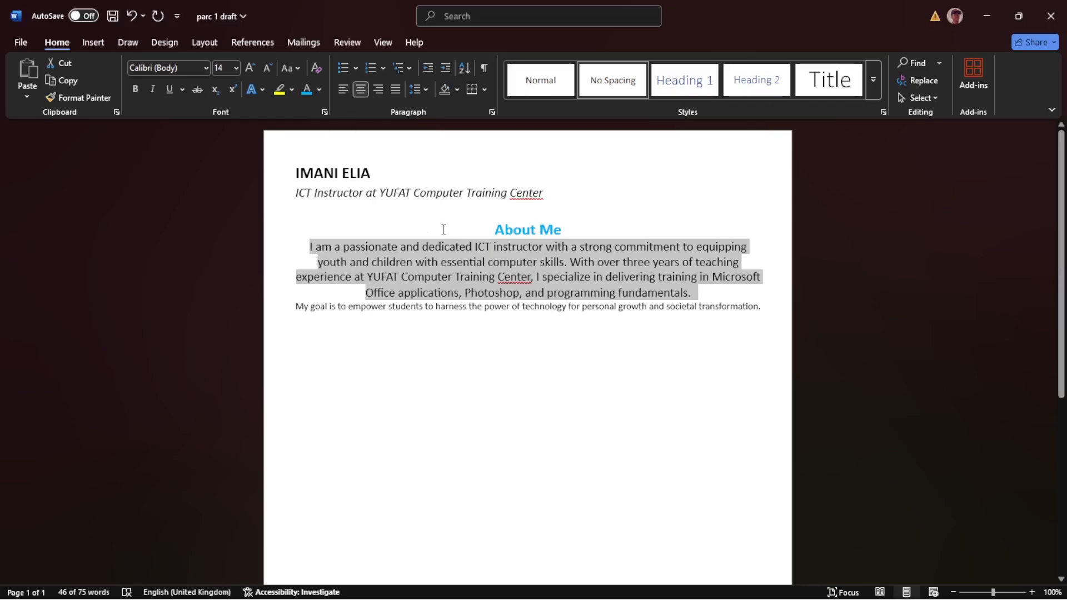
mouse_move(300, 595)
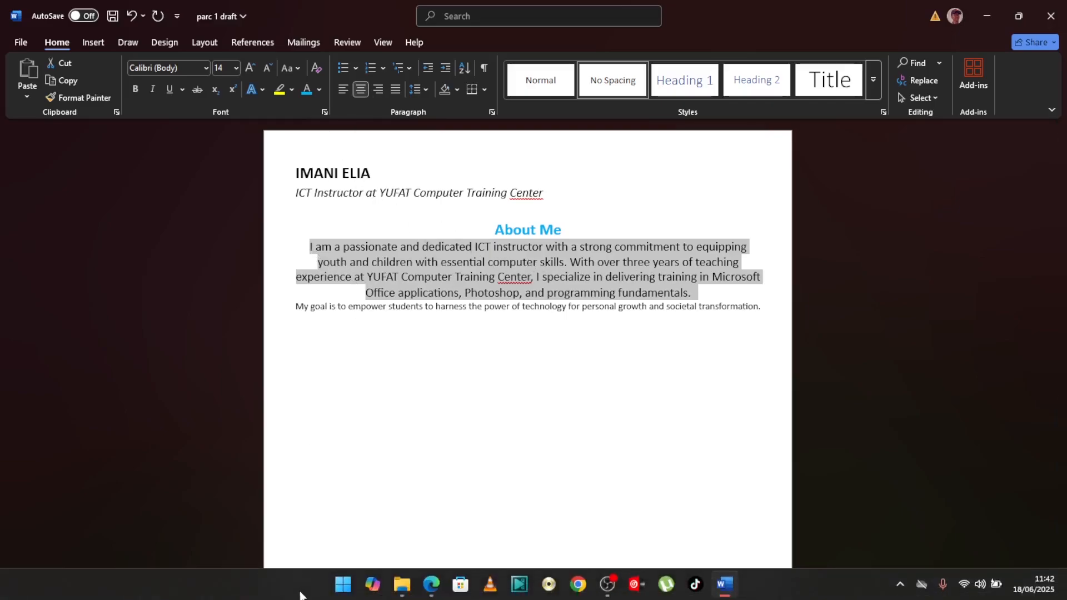
click(433, 594)
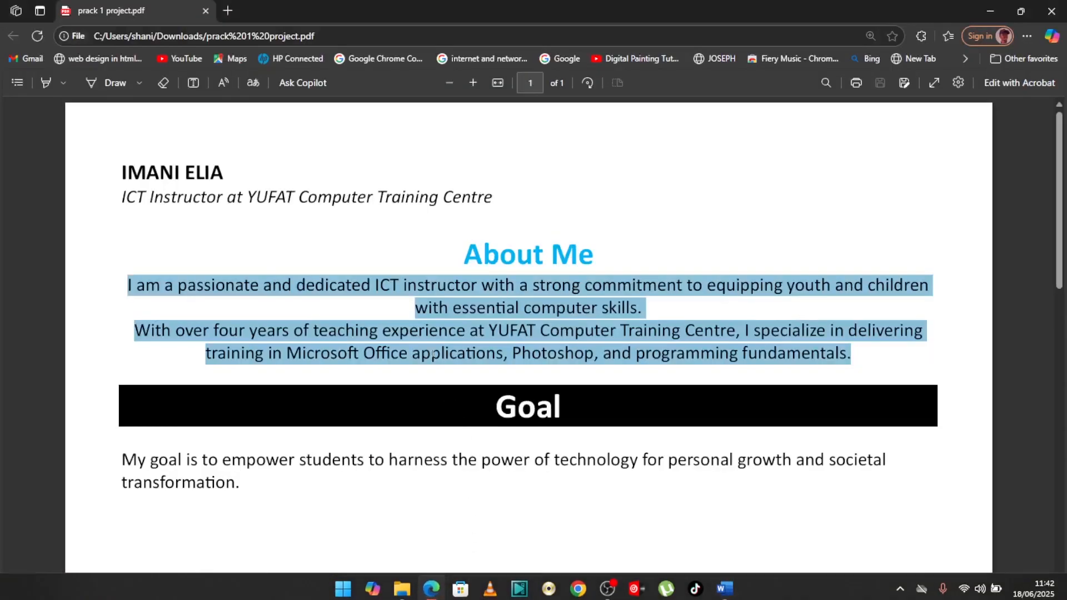
click(418, 307)
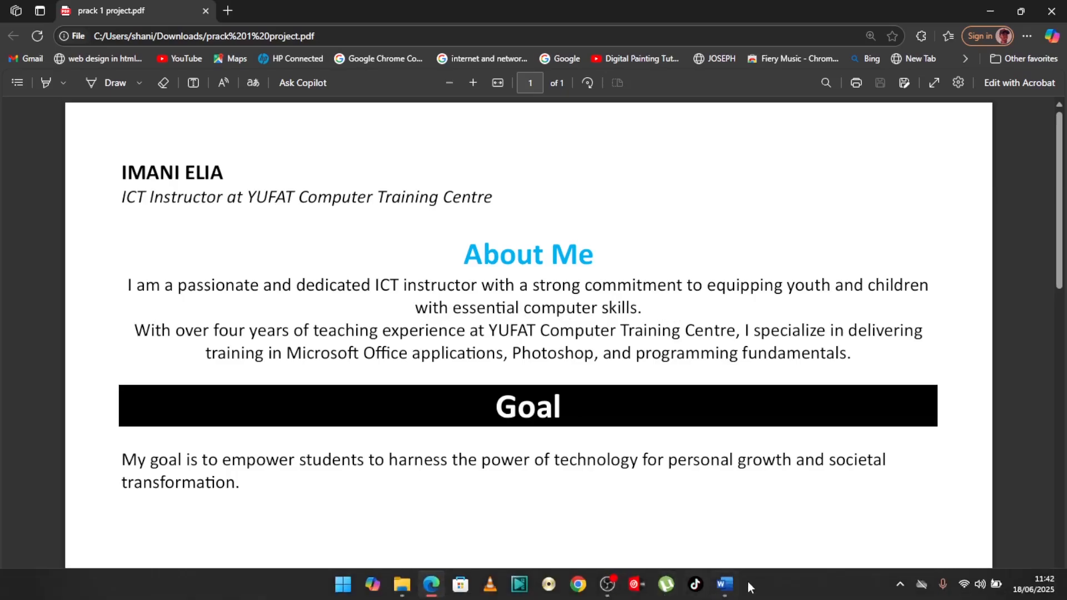
click(723, 594)
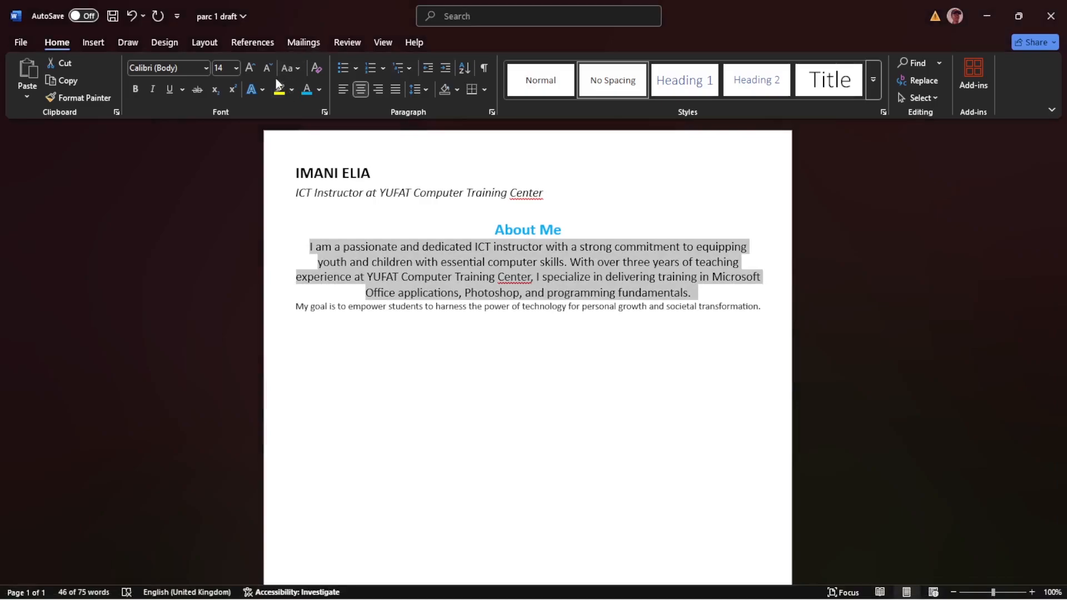
Enlarge the paragraph text several steps, then shrink it back to 14 pt
click(248, 65)
click(247, 65)
click(248, 66)
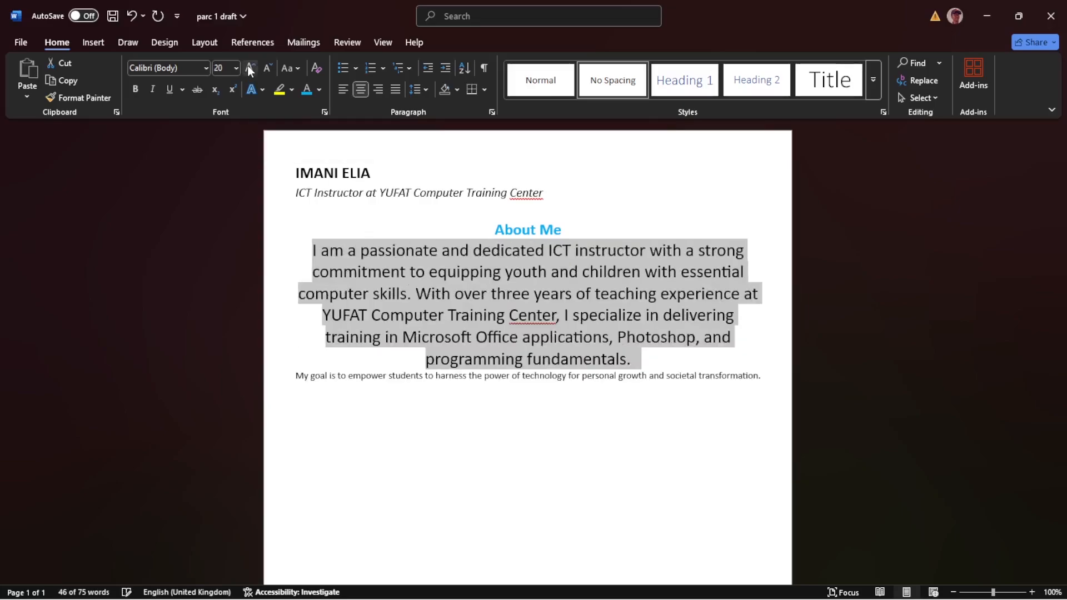
click(248, 65)
click(248, 65)
click(247, 66)
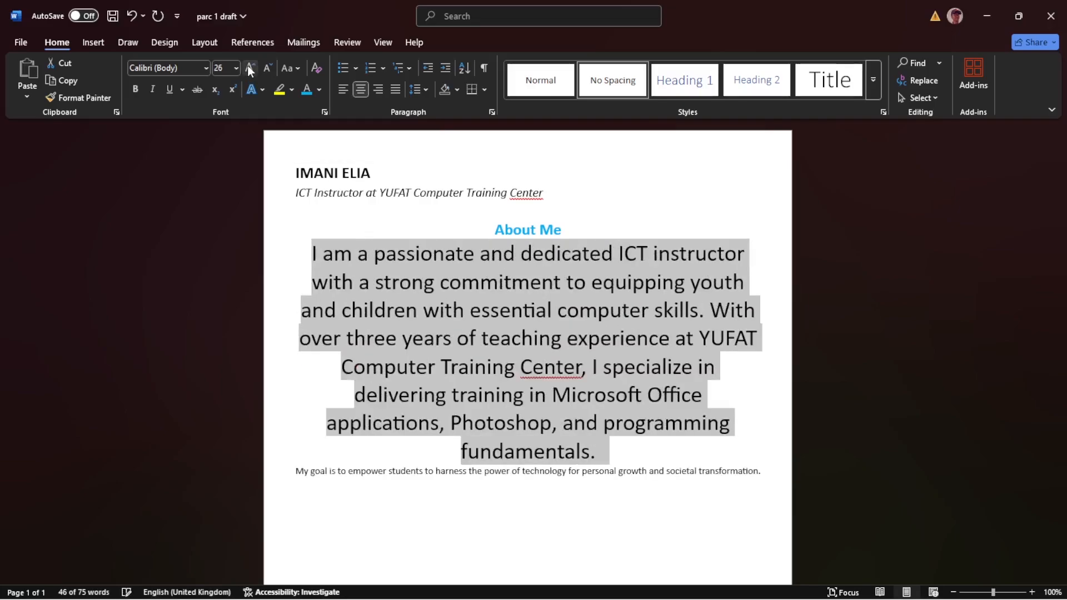
click(248, 66)
click(266, 69)
click(266, 69)
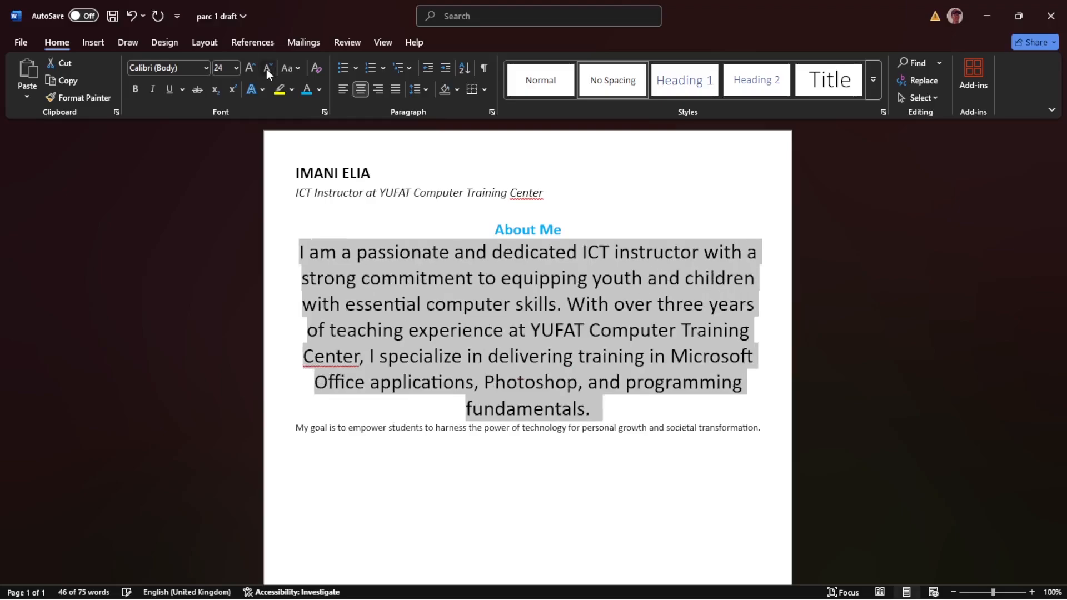
click(265, 69)
click(266, 69)
click(265, 69)
click(265, 69)
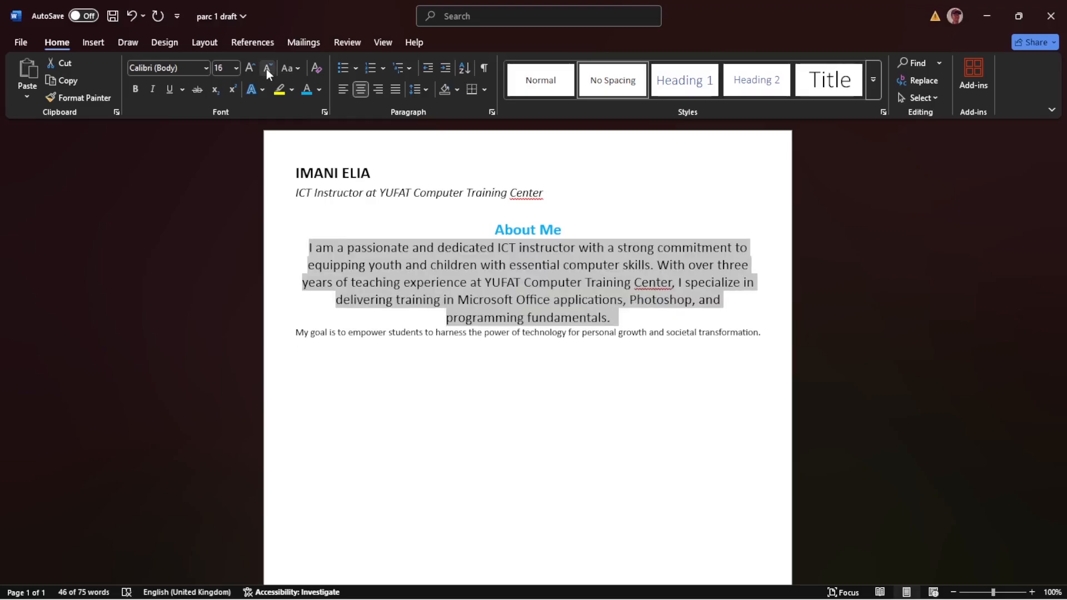
click(265, 69)
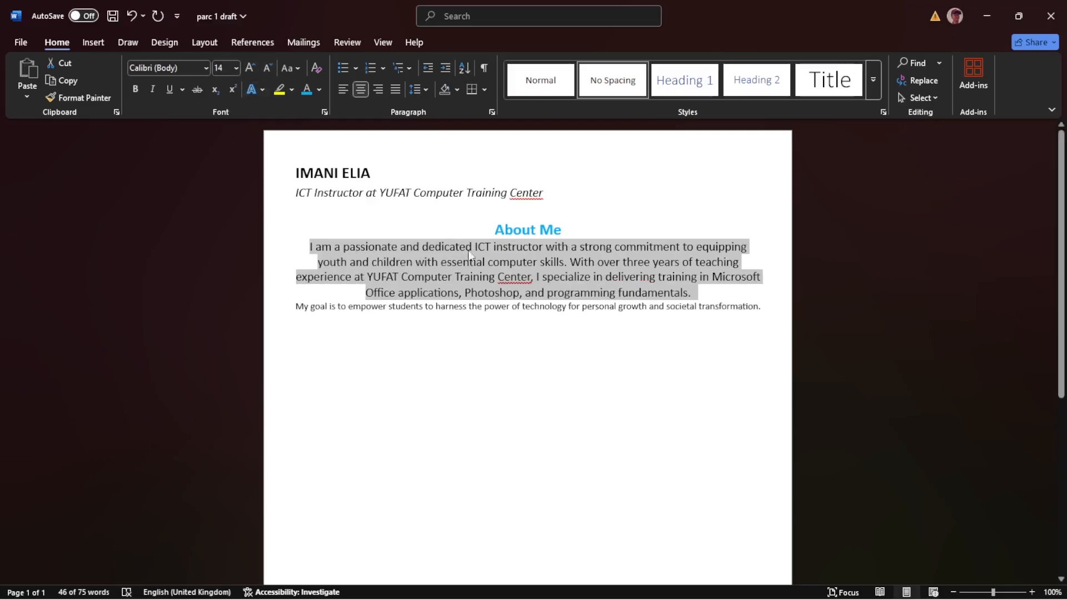
Deselect the paragraph and move the insertion point to the end of its first line
click(310, 262)
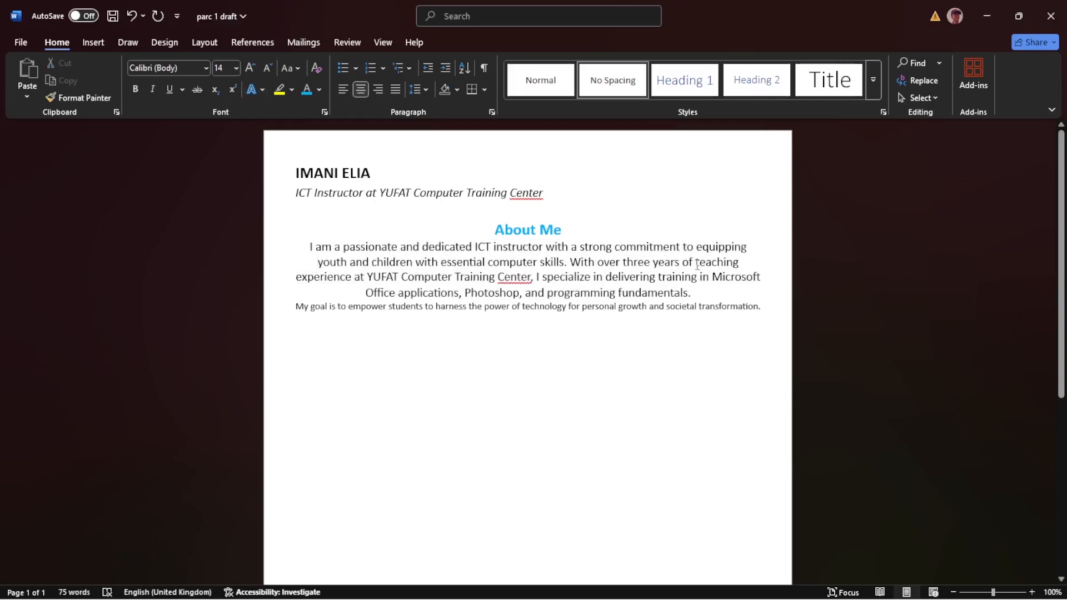
click(308, 246)
key(End)
Glance at the reference PDF and return to the Word draft
click(433, 589)
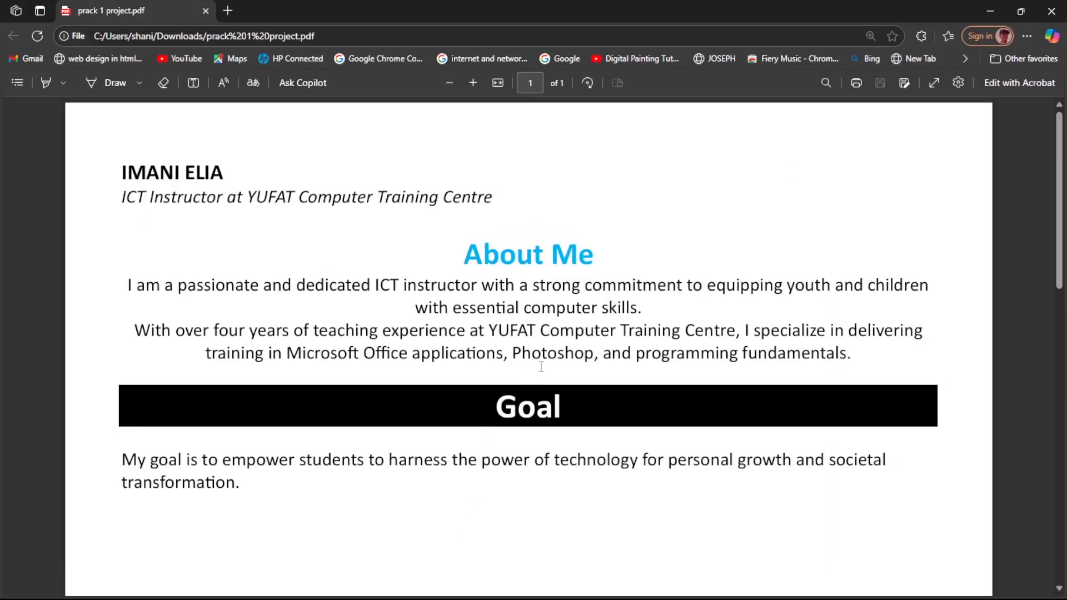
mouse_move(573, 597)
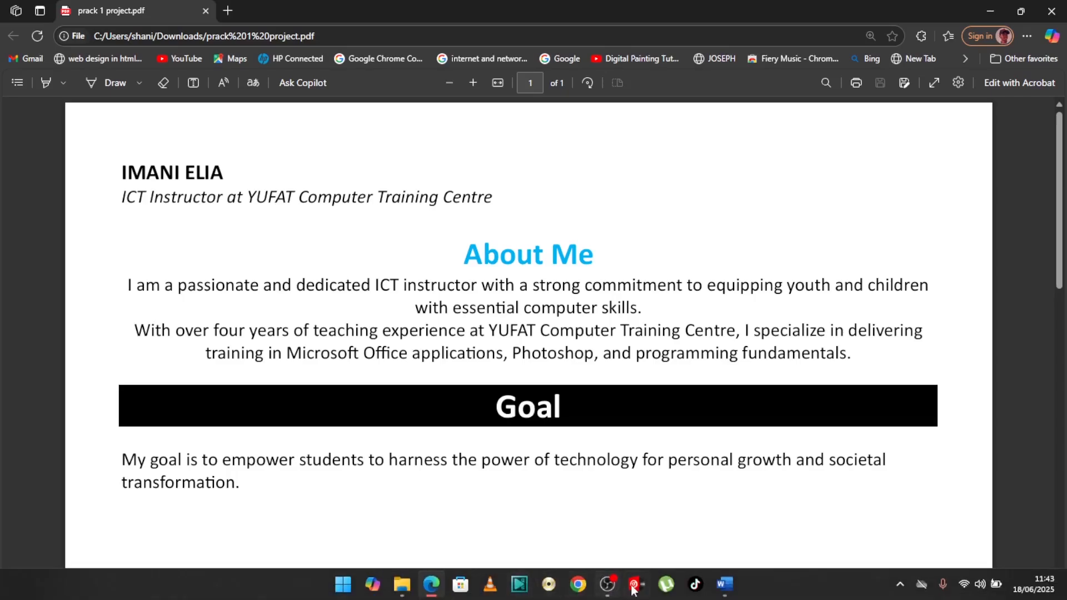
click(728, 580)
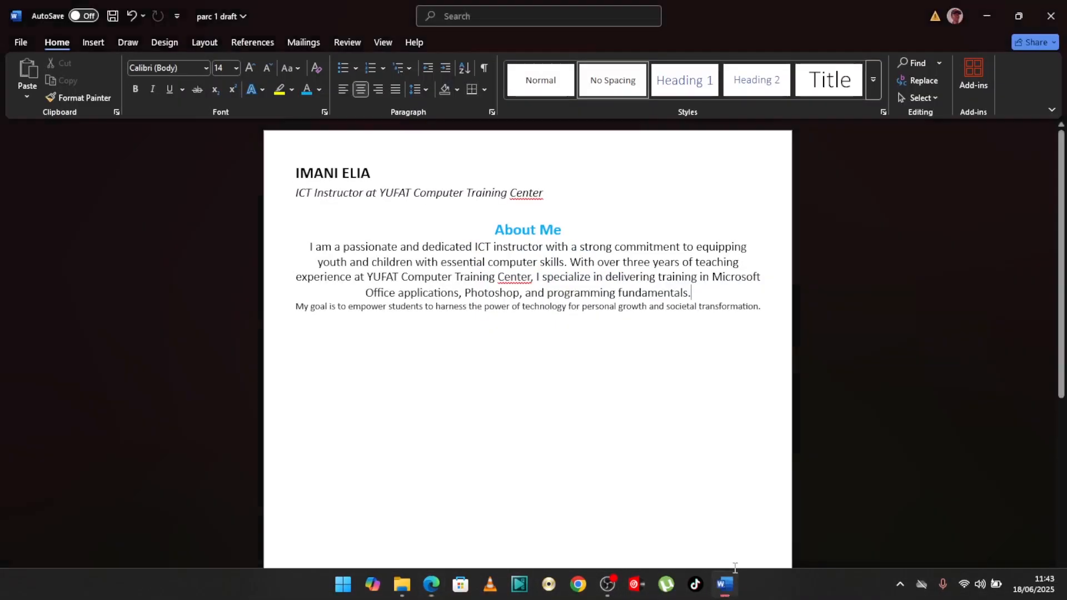
Add a new line after 'fundamentals.' and compare with the reference PDF
click(694, 292)
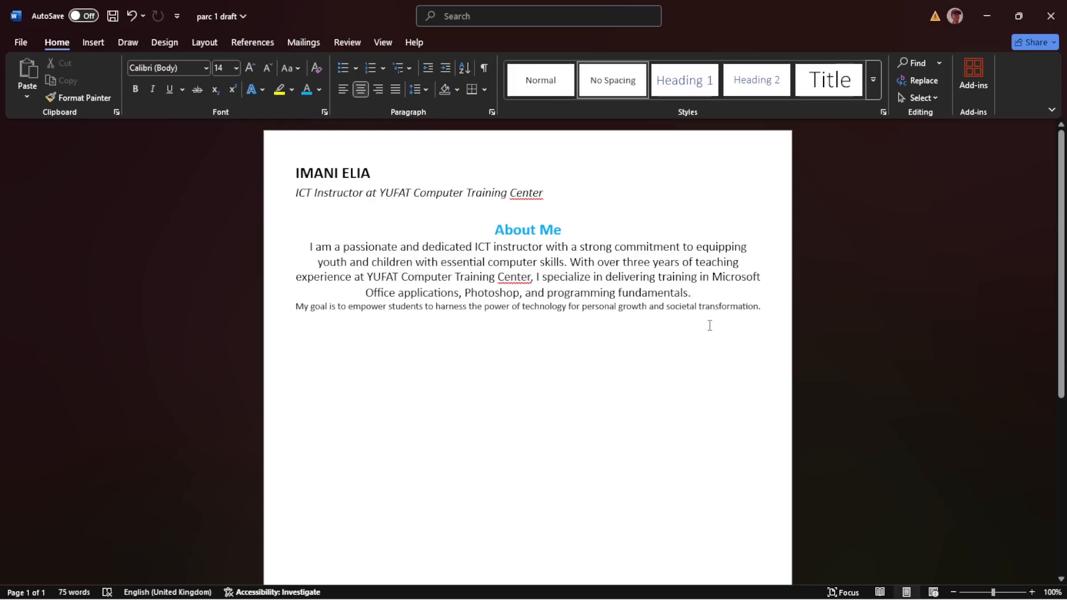
key(Return)
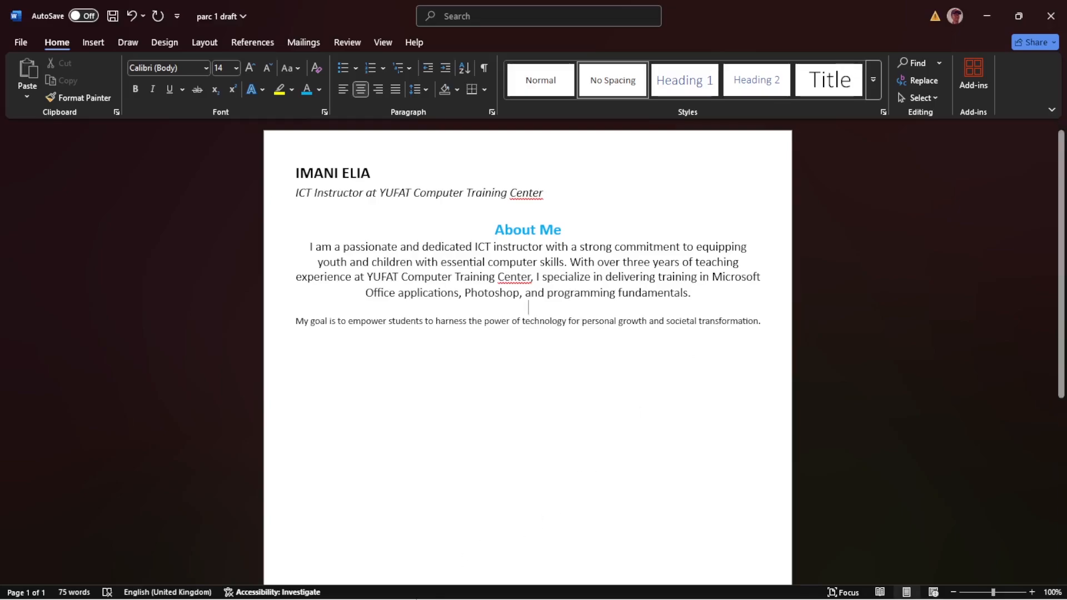
mouse_move(316, 596)
click(425, 587)
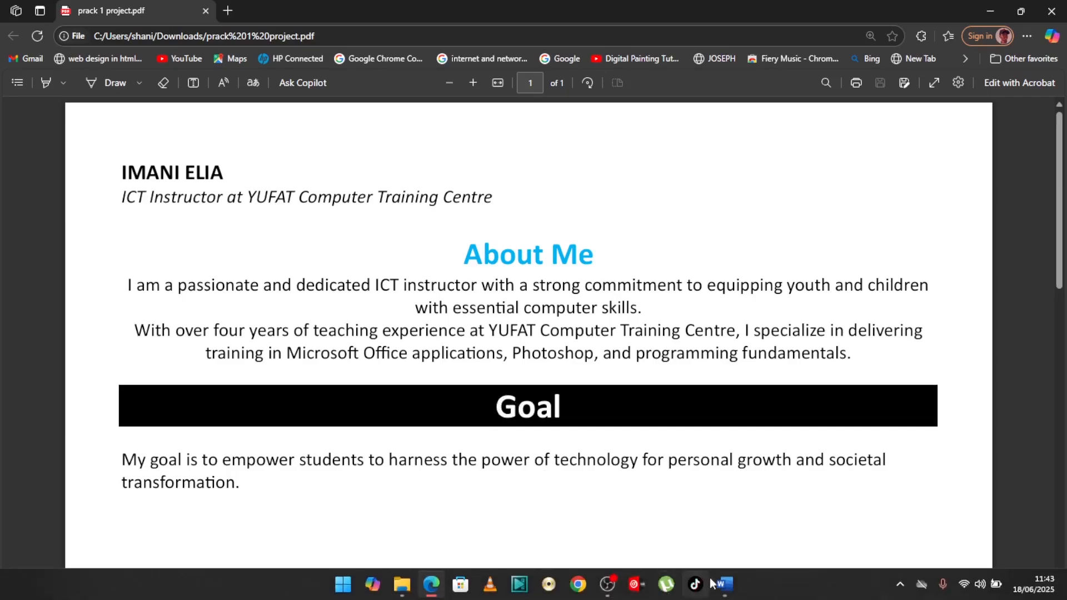
Compare the reference's Goal section with the draft, ending on the Word window
click(724, 583)
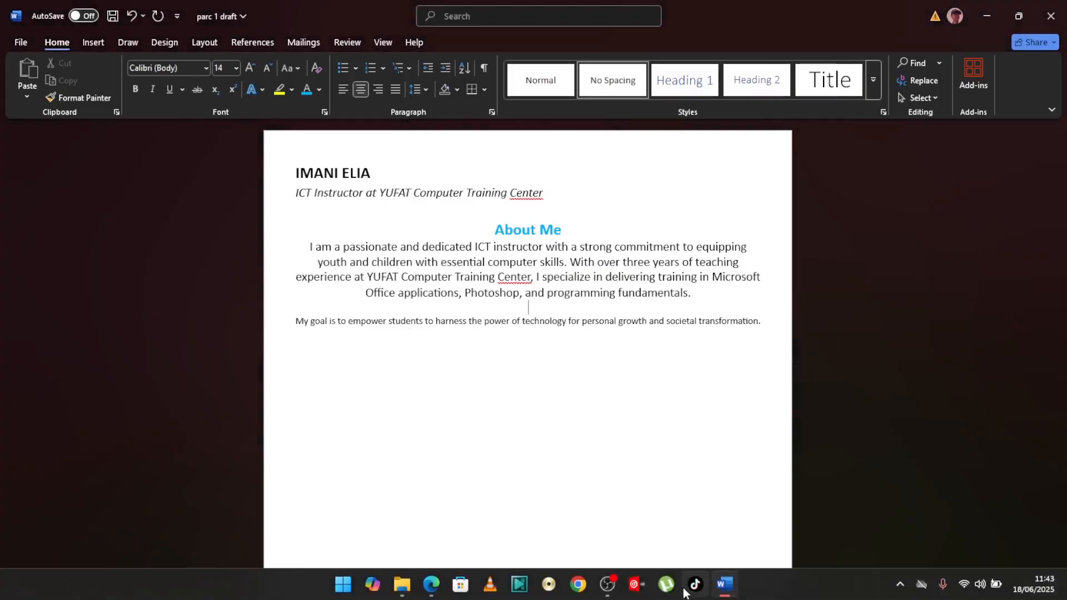
click(431, 583)
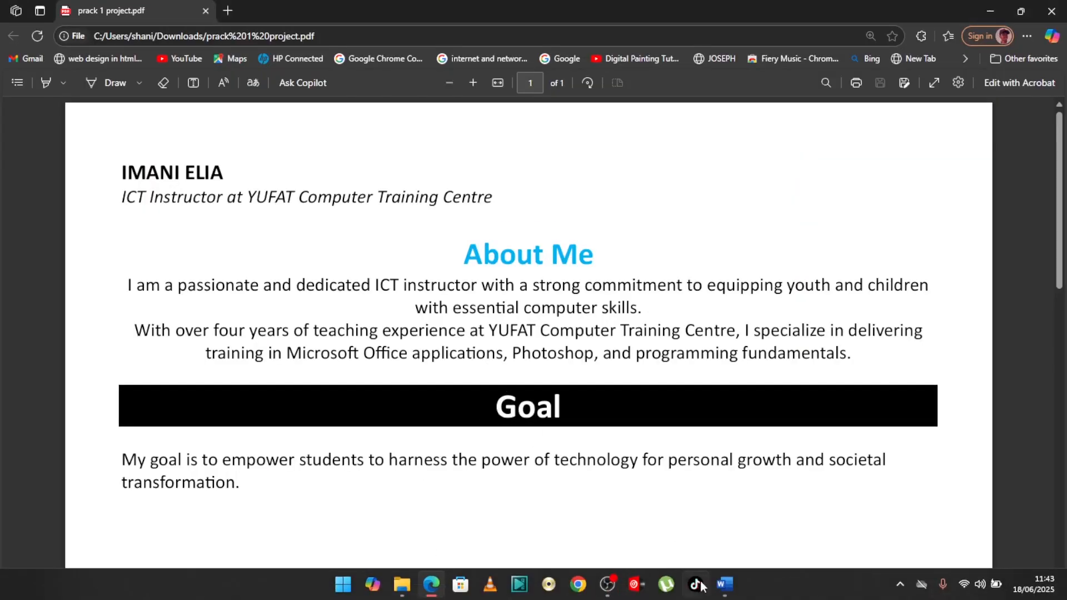
click(725, 584)
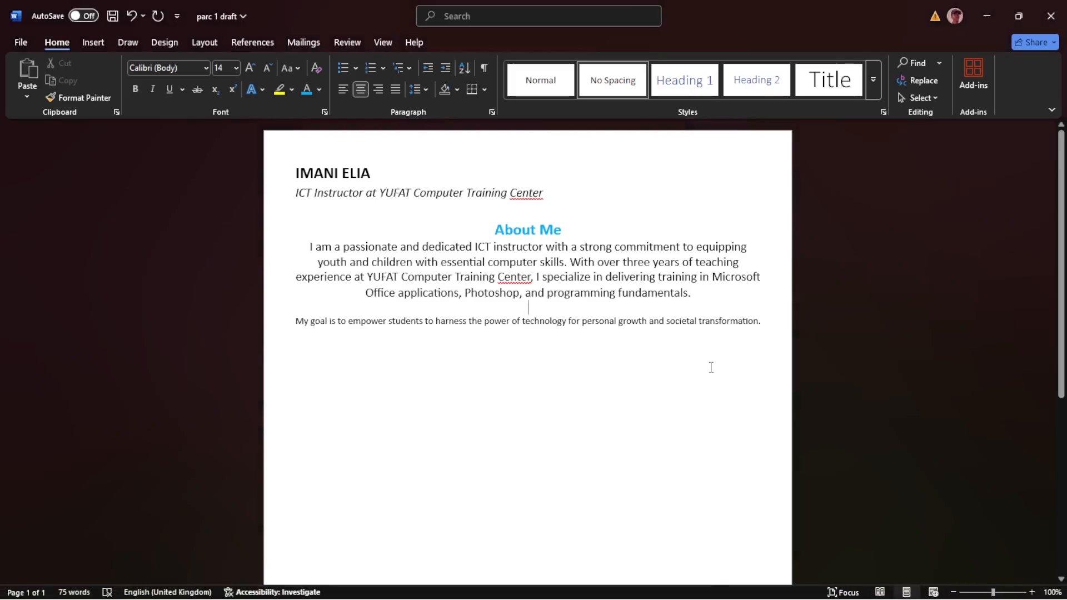
Type the heading text 'Goa' on the empty centred line above the goal sentence
text(go)
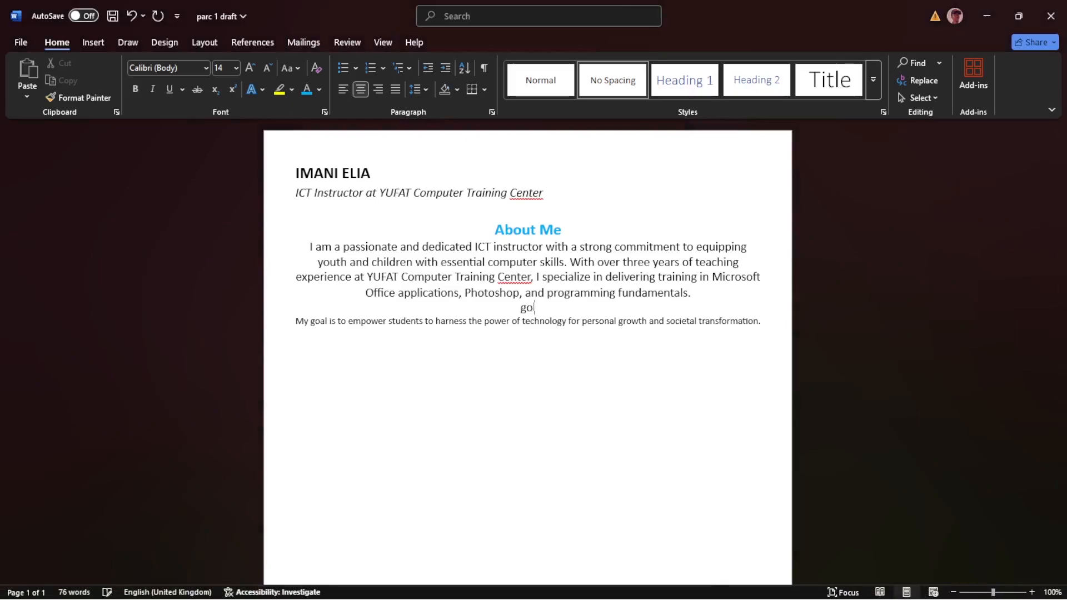
text(al)
key(BackSpace)
text(a)
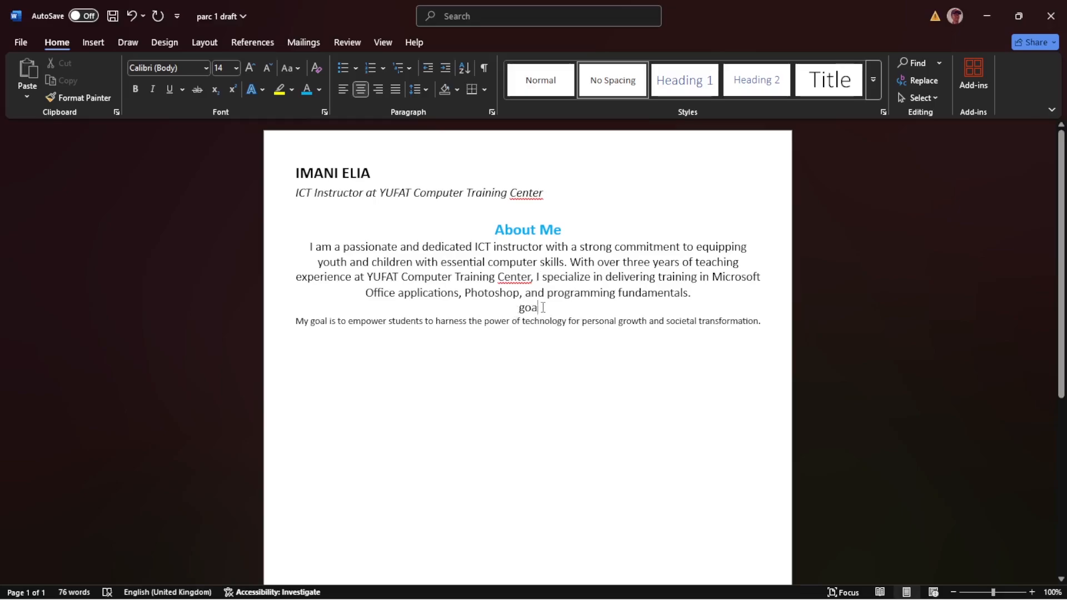
Apply Sentence case so the heading starts with a capital G, then view the reference PDF
drag(539, 307, 518, 308)
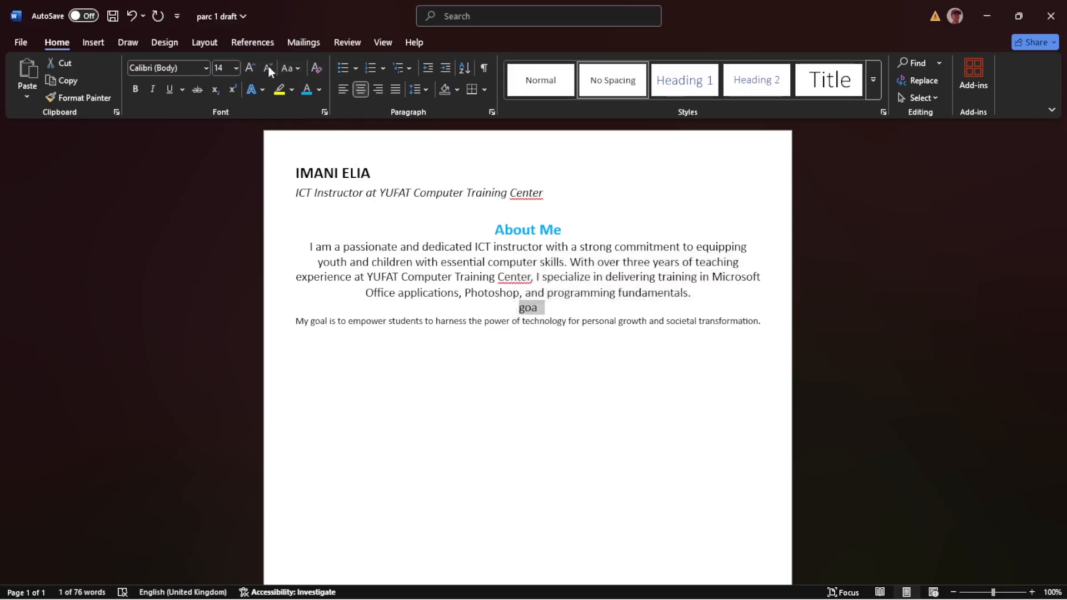
click(299, 68)
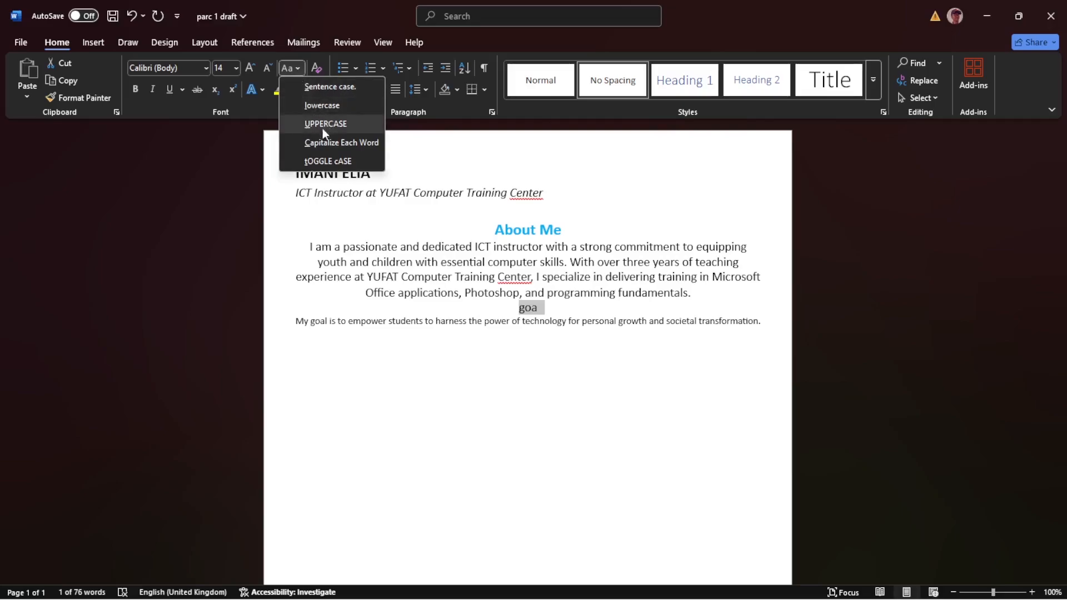
click(323, 106)
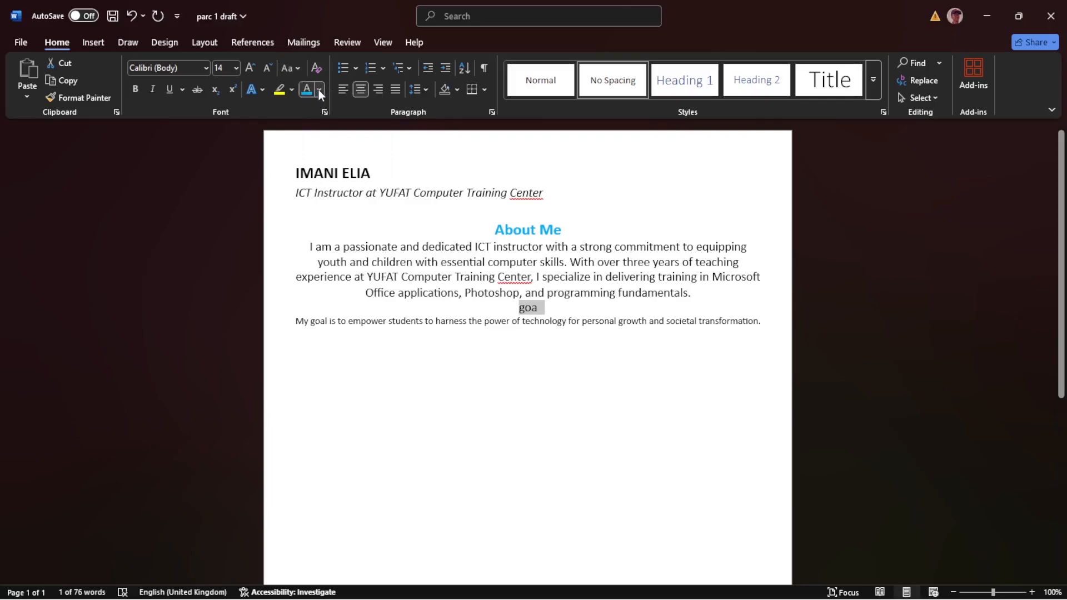
click(318, 90)
click(296, 69)
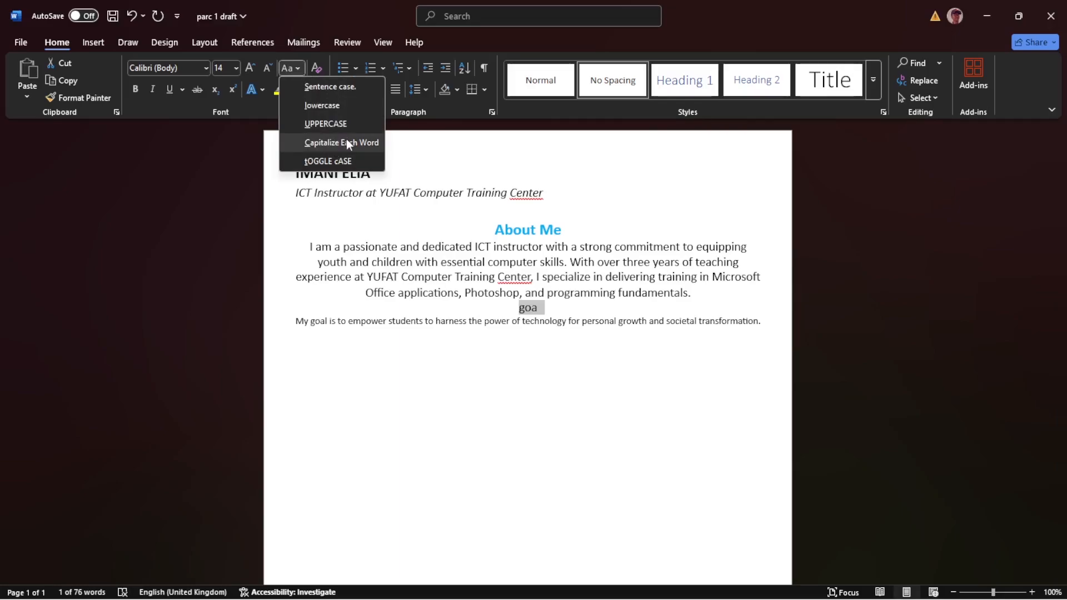
click(329, 86)
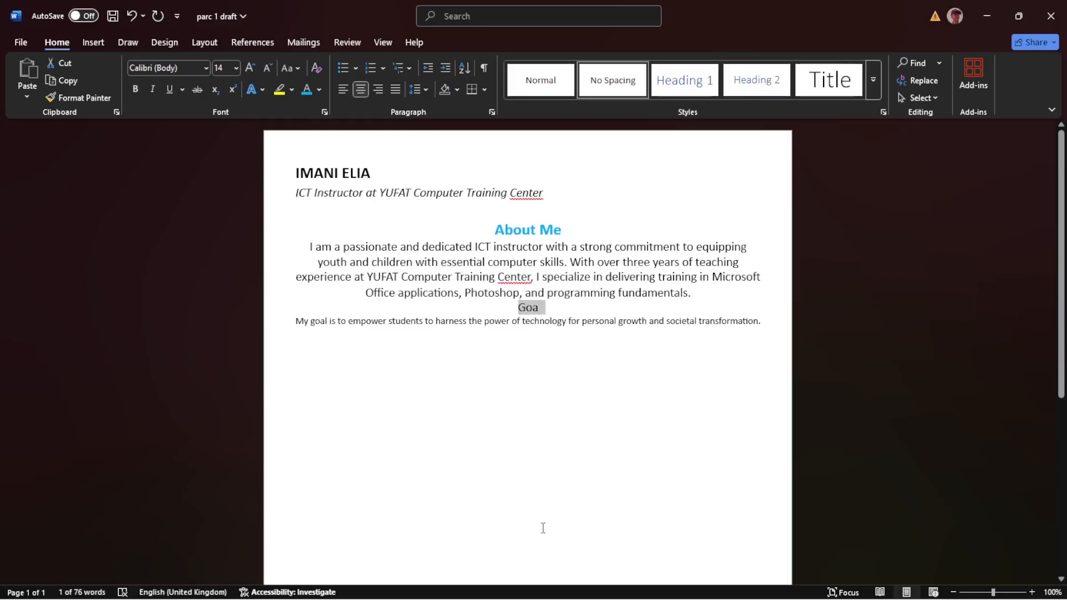
mouse_move(328, 588)
click(437, 590)
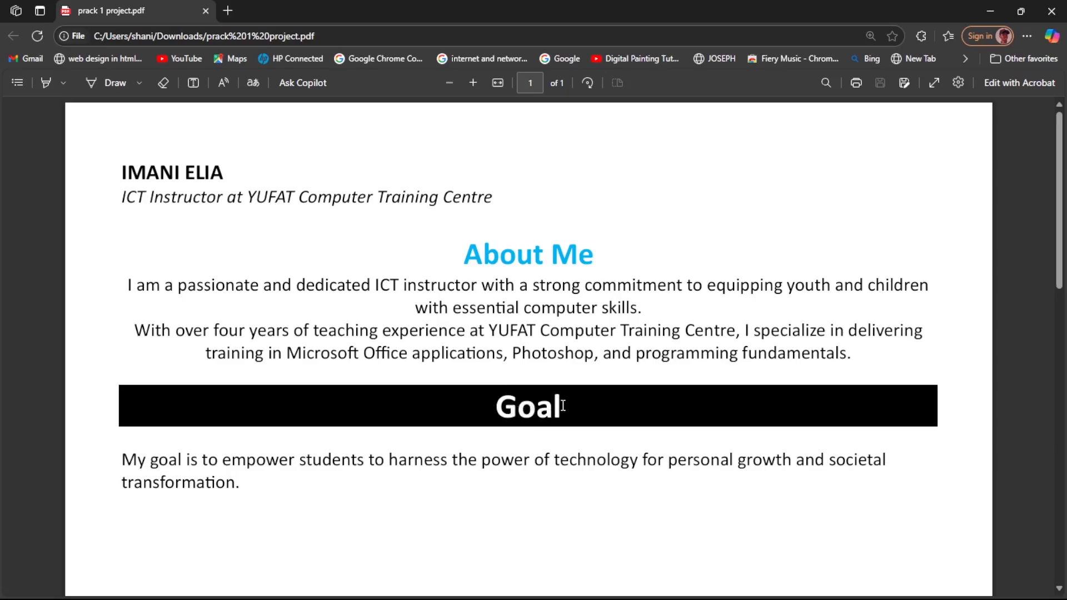
Select the Goal heading in the reference PDF to examine it, then return to the Word draft
drag(563, 405, 471, 423)
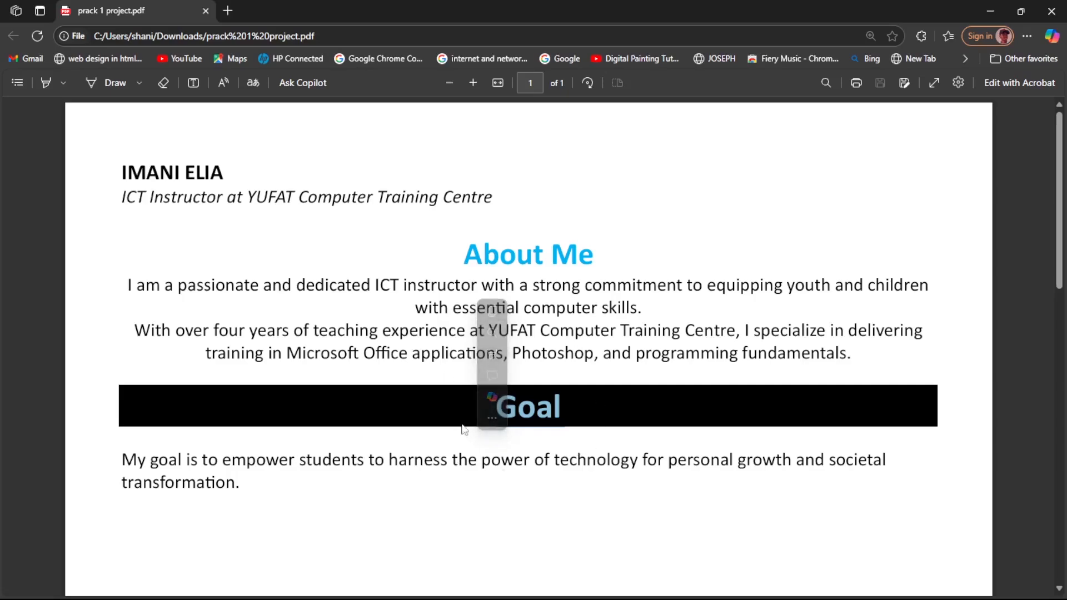
click(669, 466)
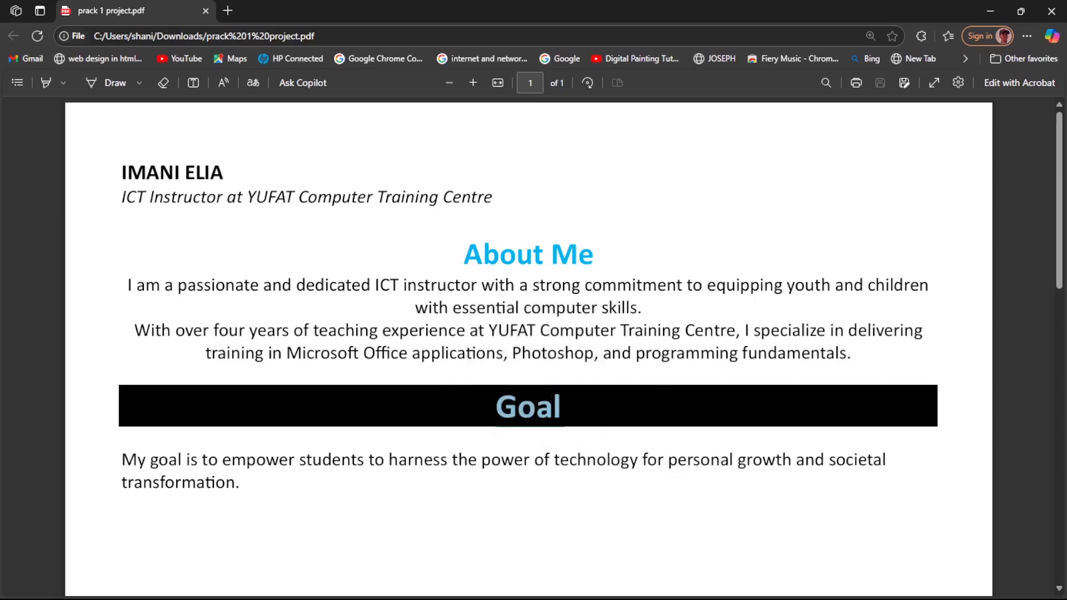
mouse_move(626, 586)
click(725, 585)
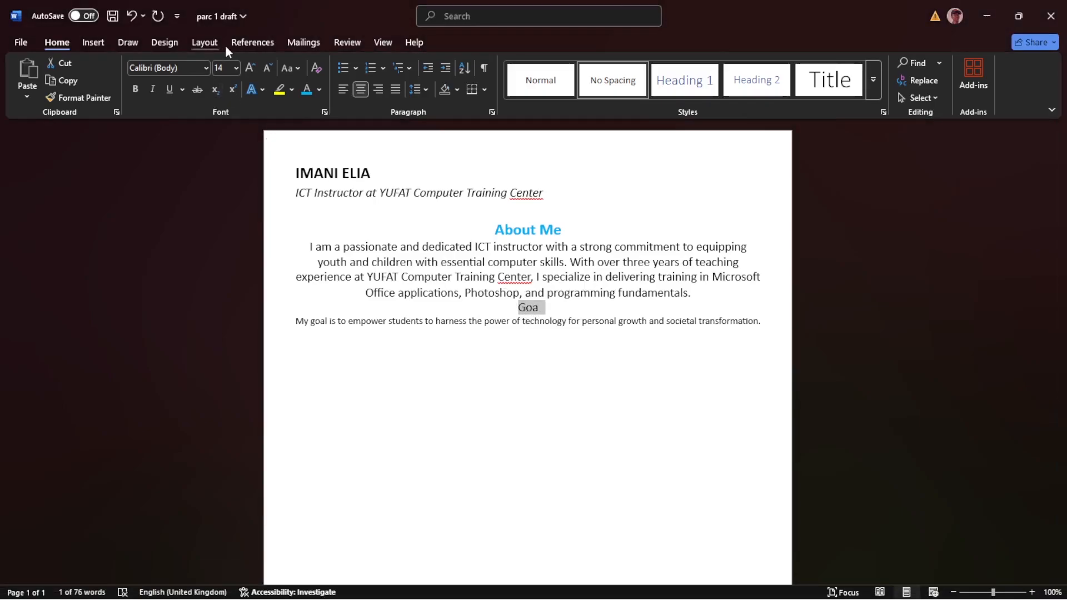
Make the heading bold 18 pt and complete it to read 'Goal', then select it
click(232, 70)
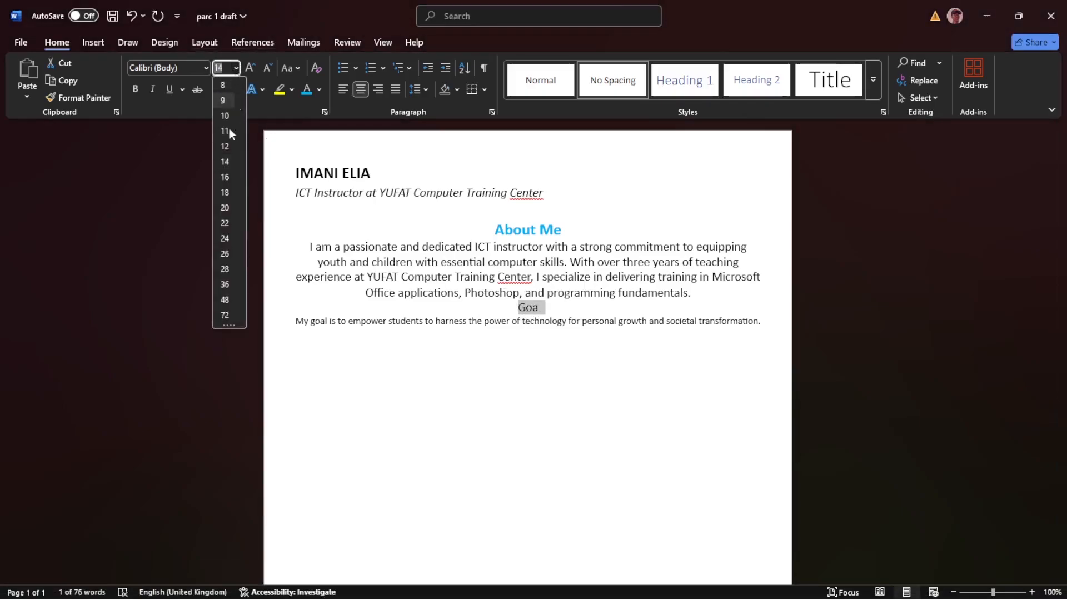
click(225, 192)
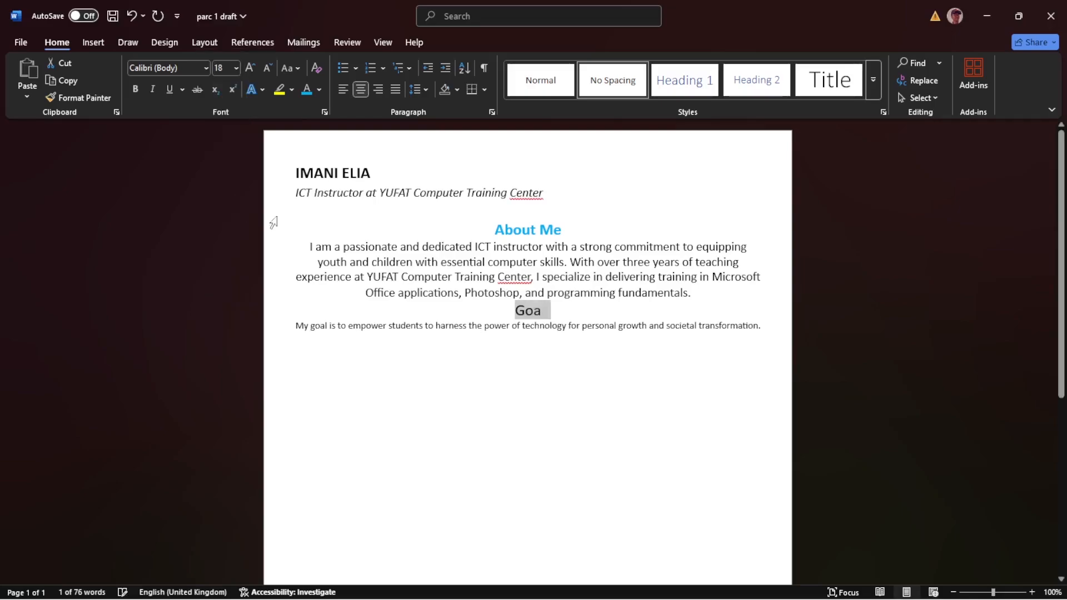
click(136, 89)
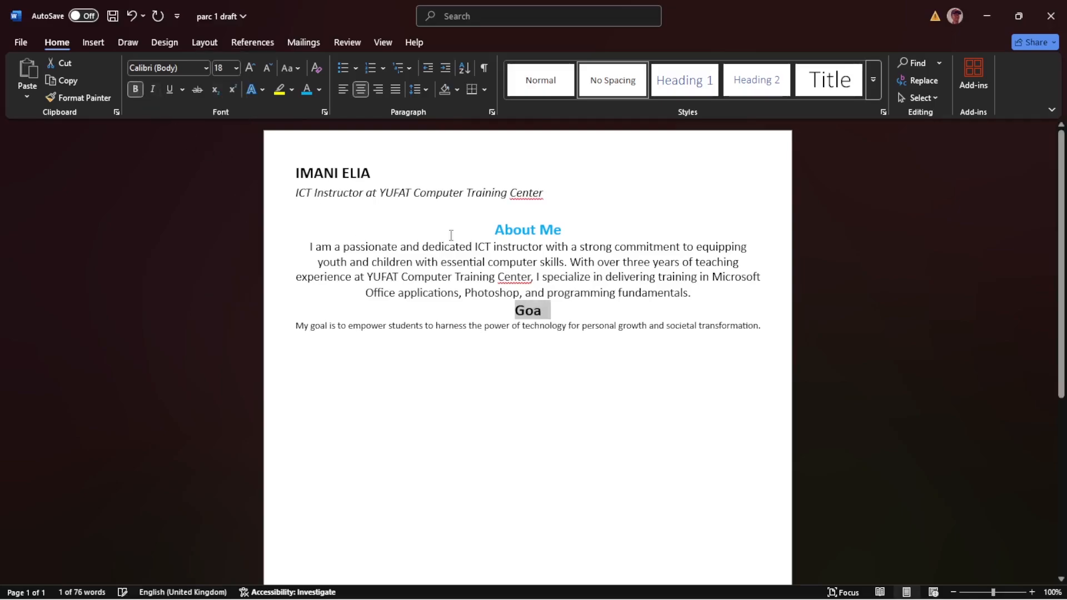
click(547, 315)
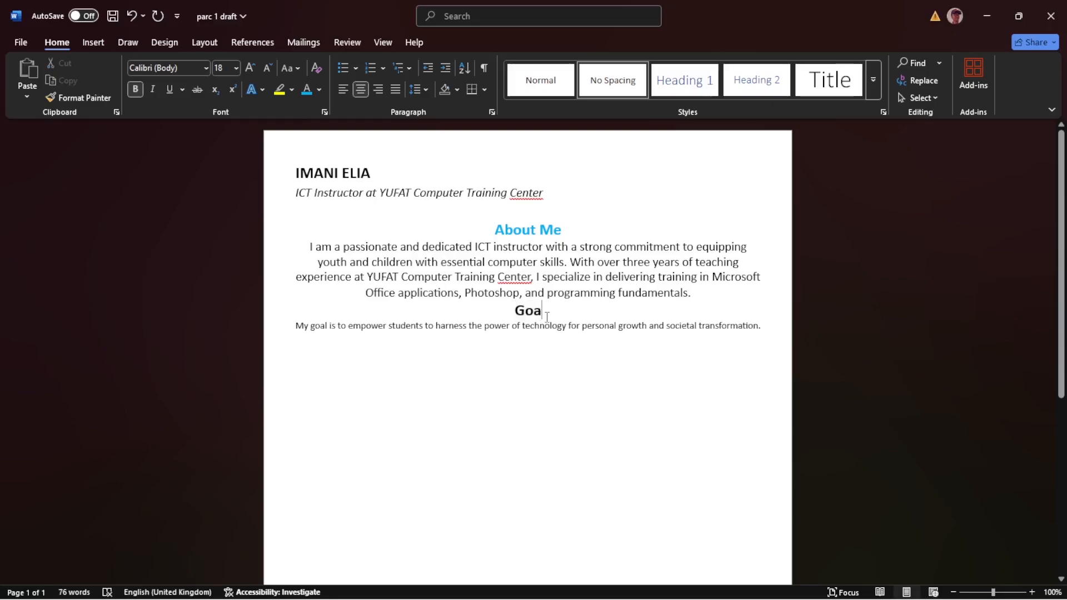
text(l)
drag(552, 313, 501, 313)
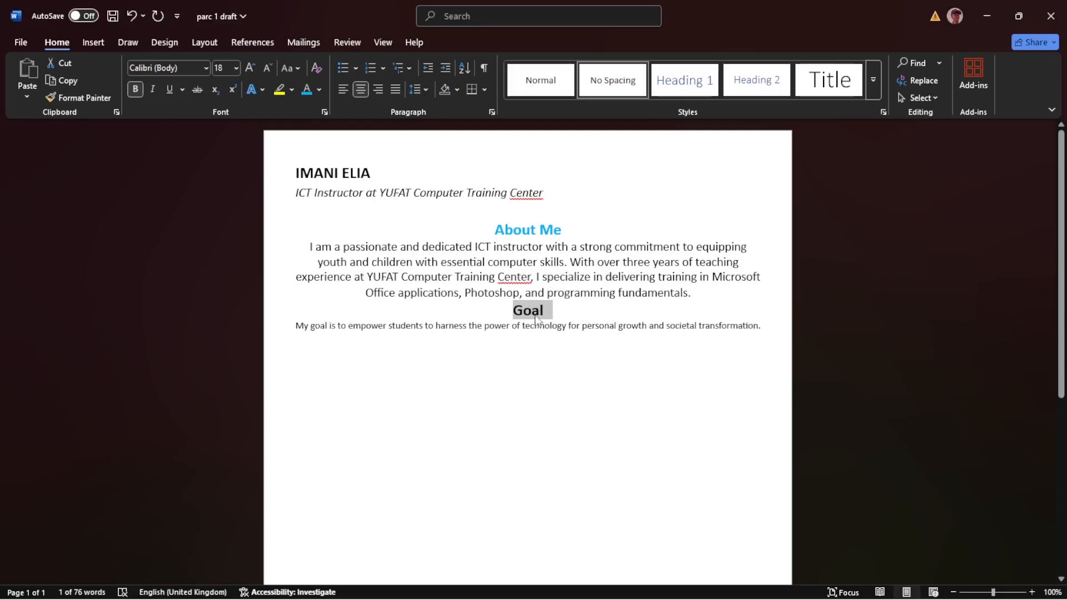
Give the Goal heading white text on black shading, then compare with the reference PDF
click(319, 88)
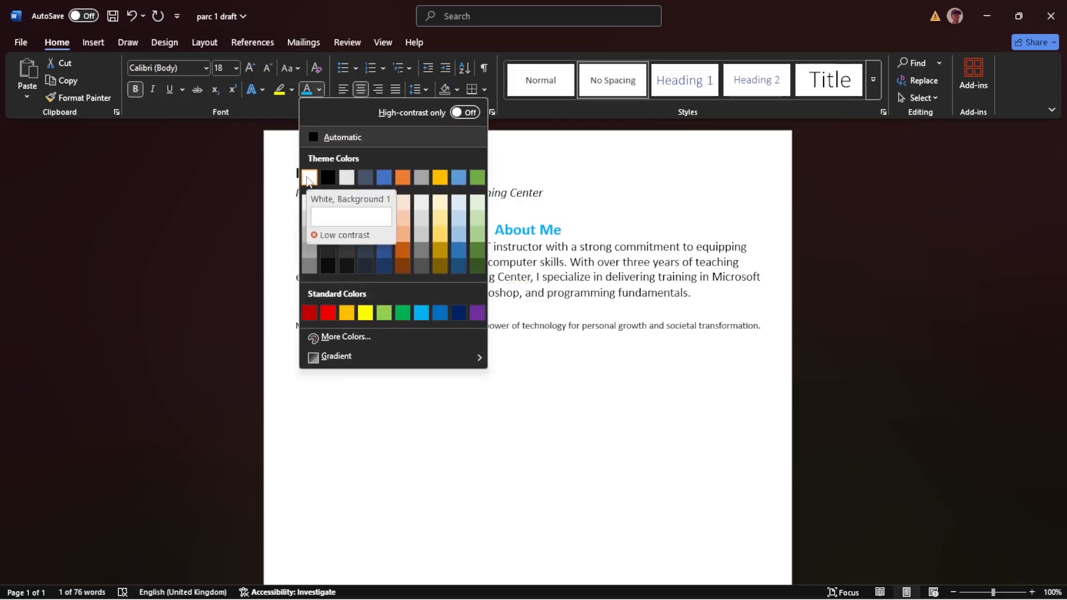
click(307, 177)
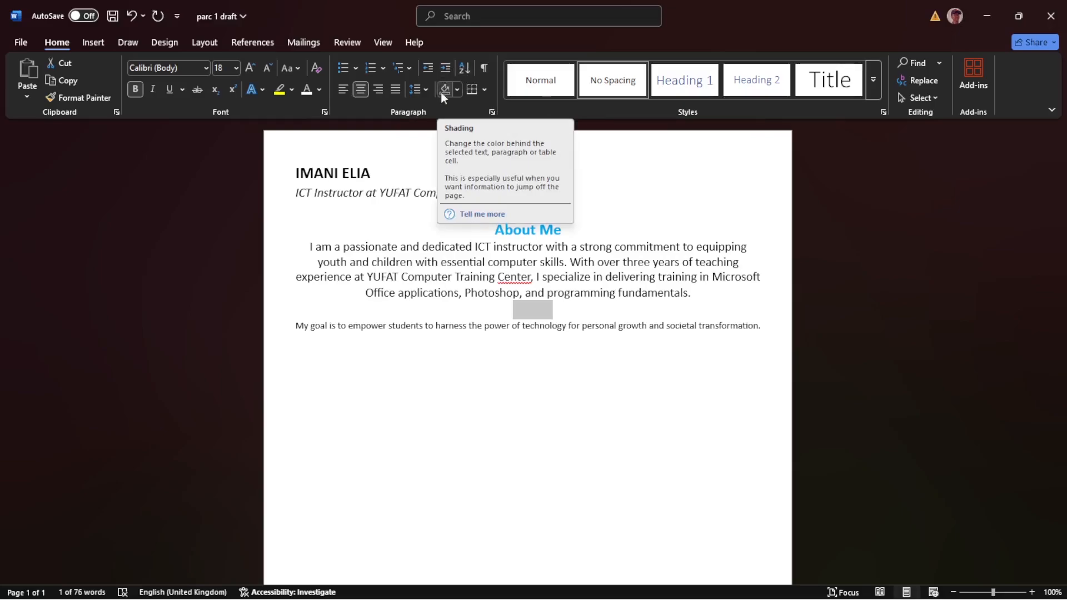
click(457, 91)
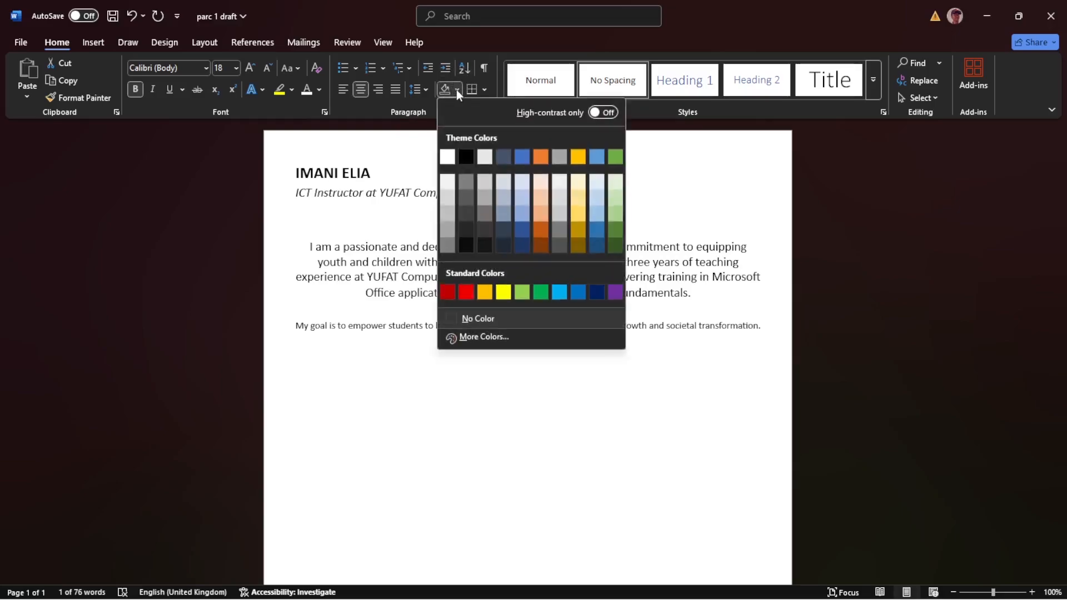
click(466, 157)
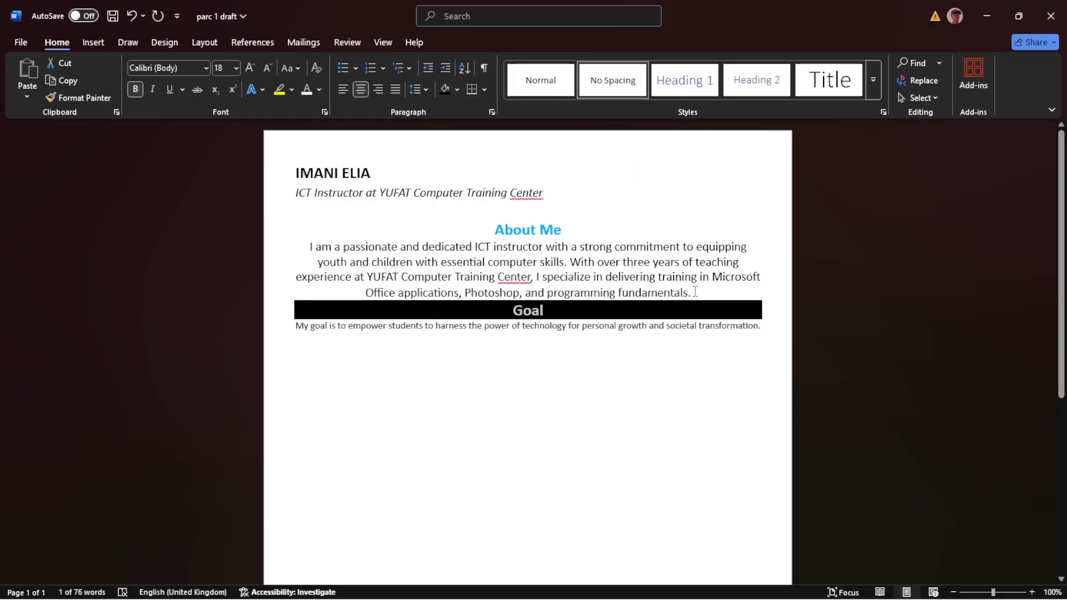
mouse_move(395, 599)
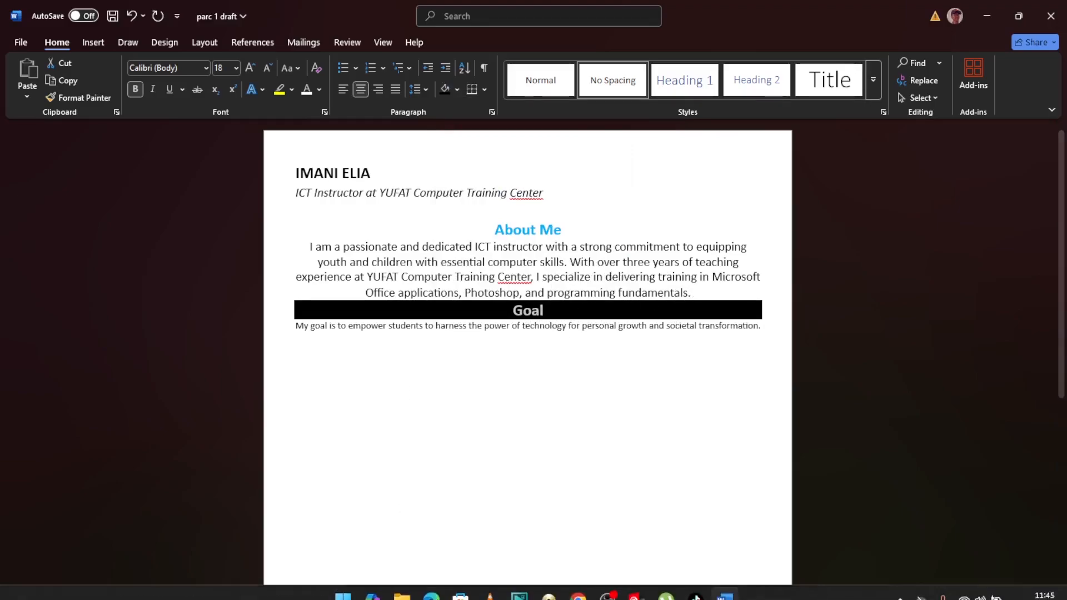
click(430, 589)
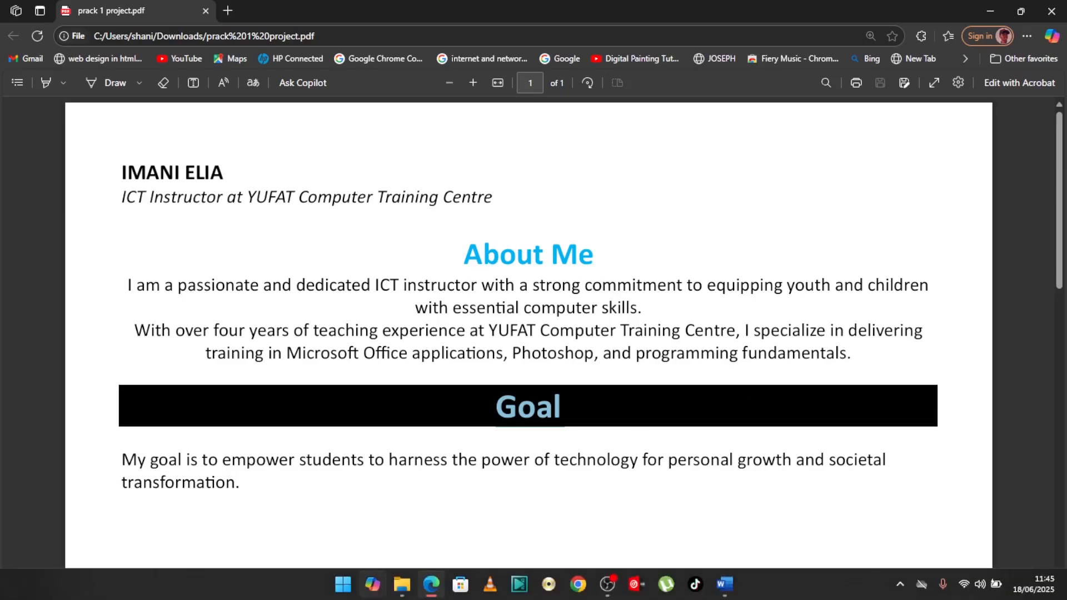
Return from the reference PDF to the Word draft
click(725, 584)
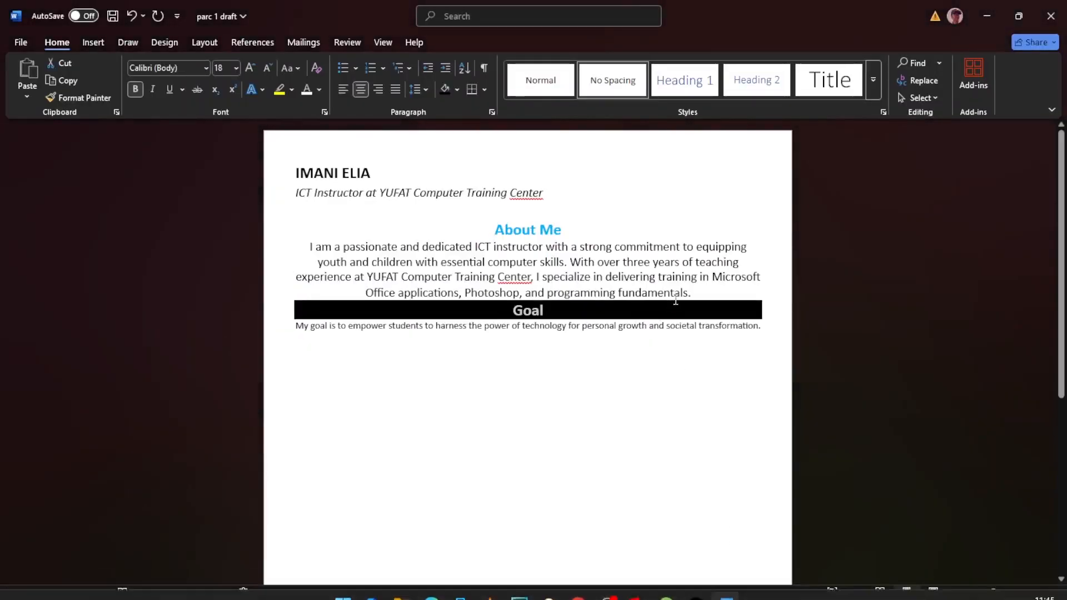
Insert blank lines above and below the Goal bar, select the goal sentence, and compare with the reference
click(694, 295)
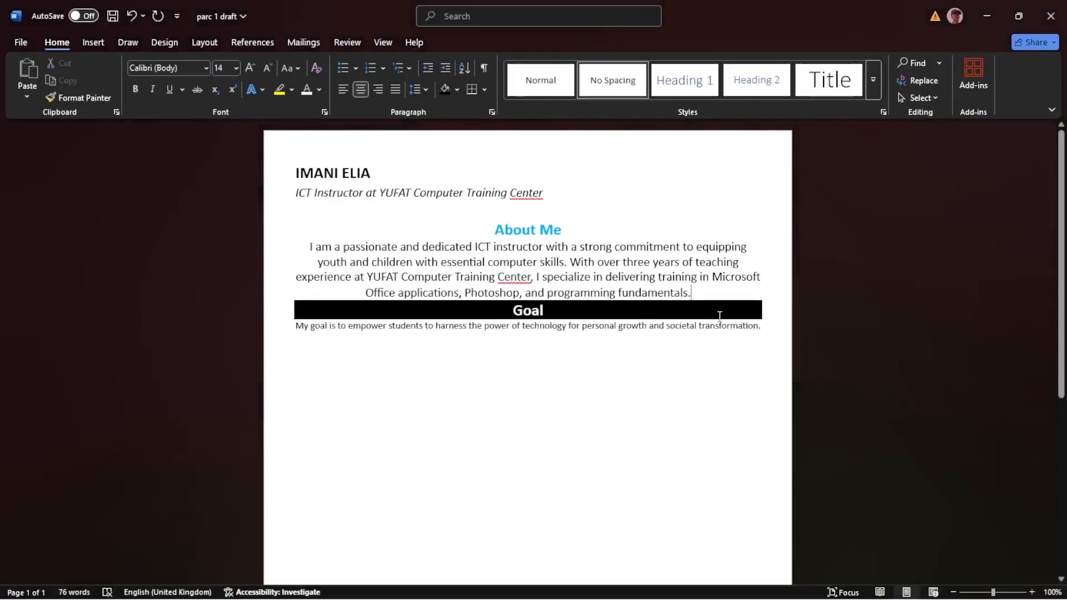
key(Return)
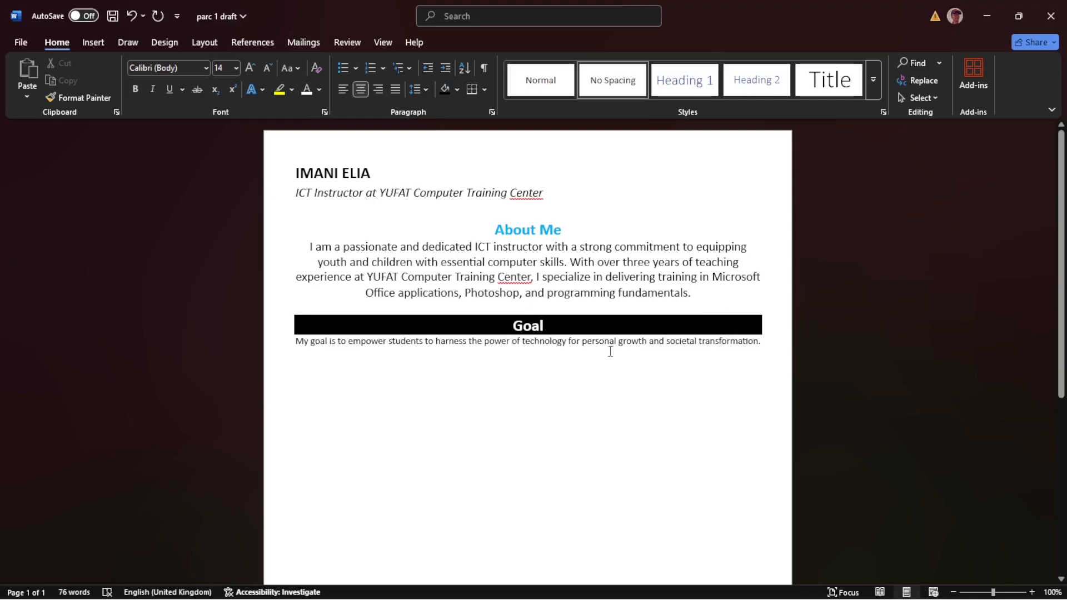
click(296, 341)
key(Return)
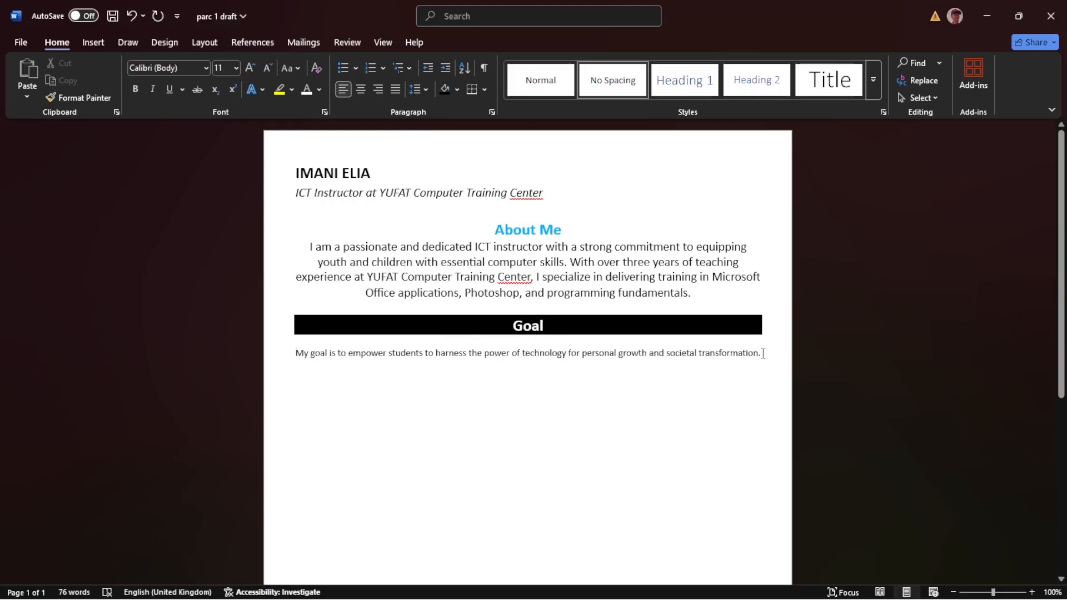
drag(762, 354, 293, 354)
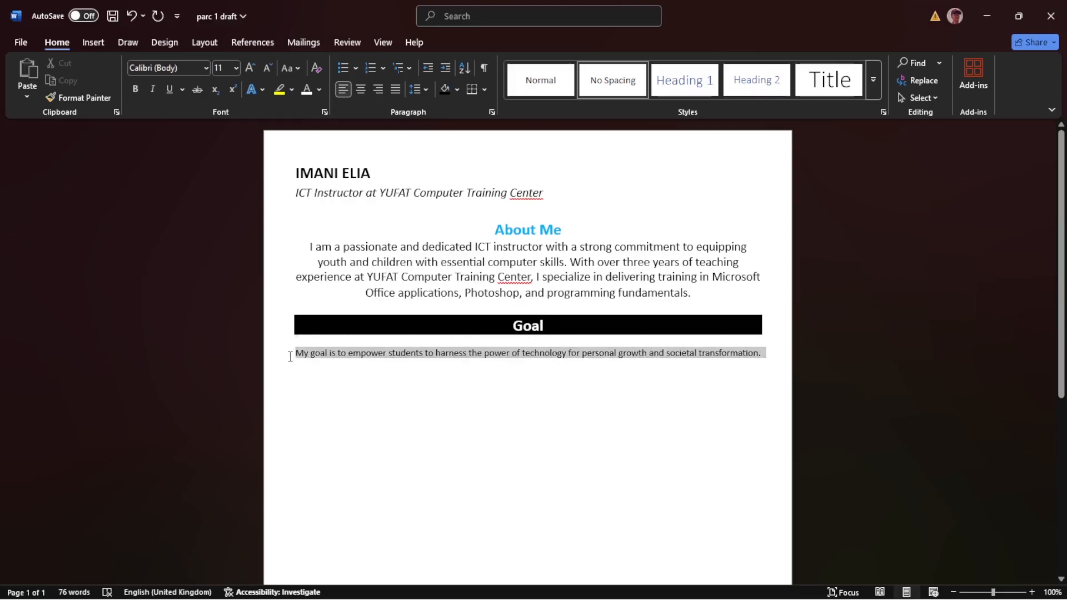
mouse_move(126, 597)
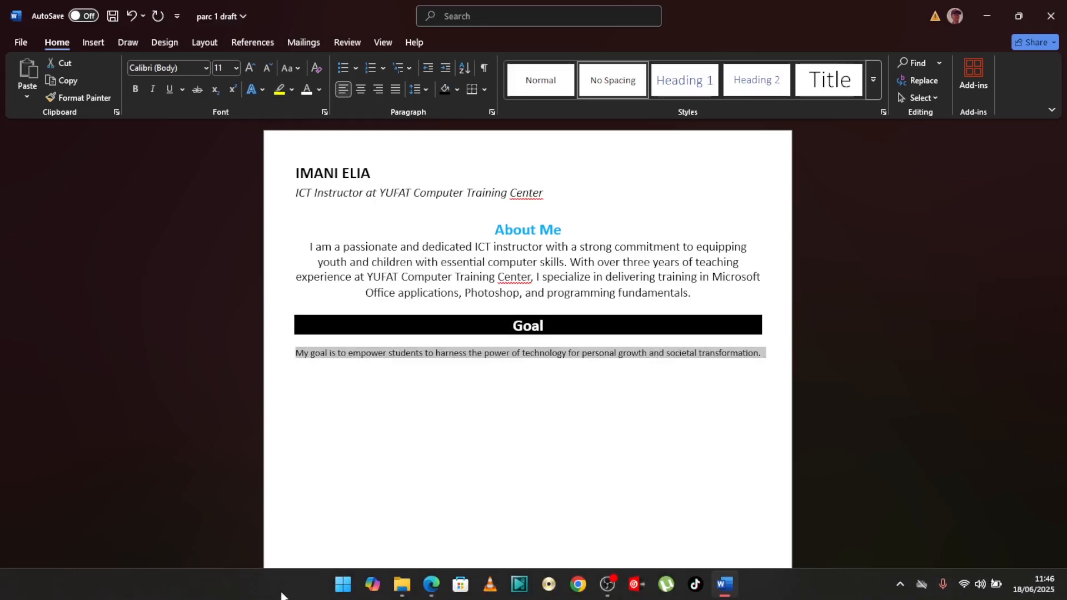
click(432, 592)
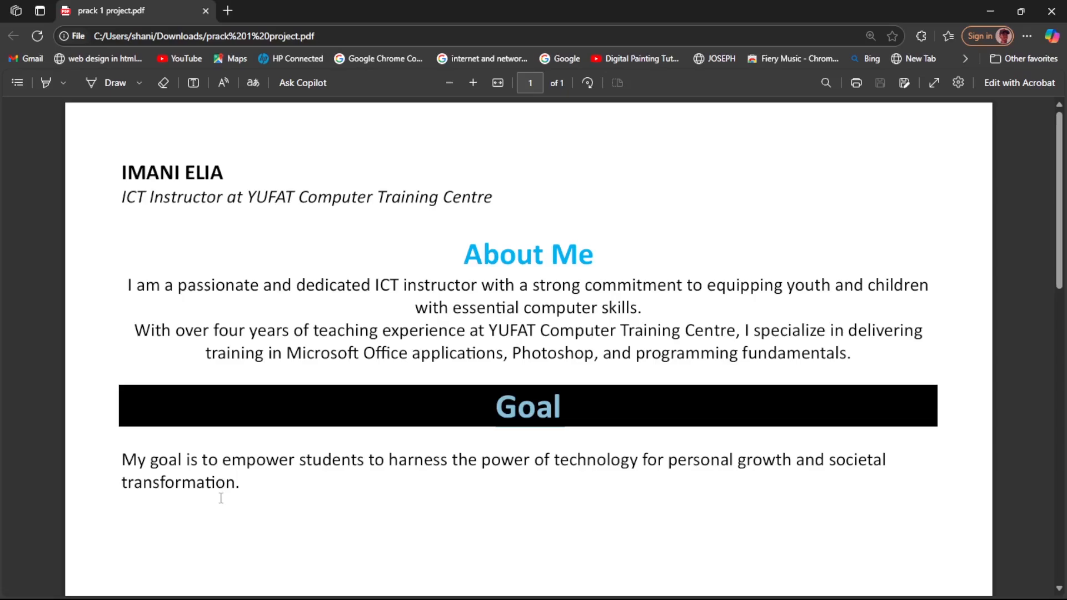
Switch from the reference PDF back to the Word draft
mouse_move(294, 585)
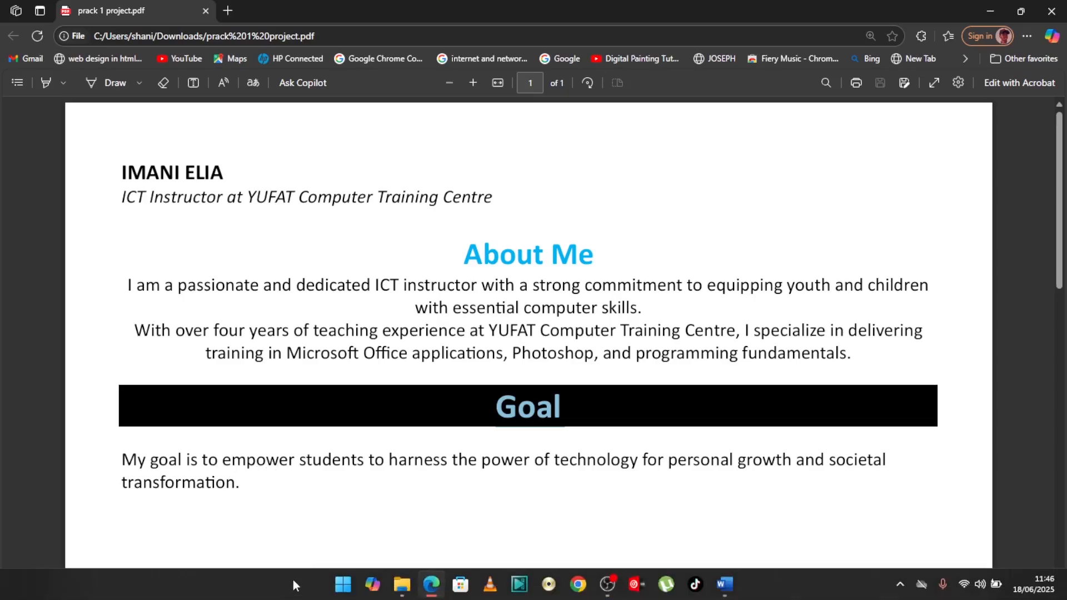
click(724, 584)
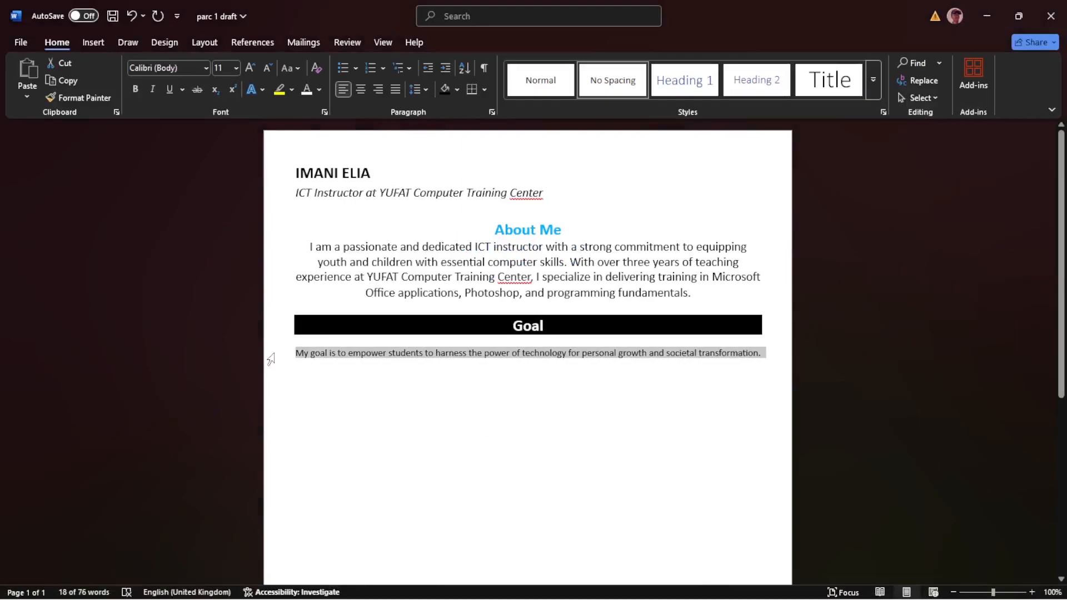
Set the goal sentence beneath the Goal bar to 14 pt
click(300, 362)
click(273, 355)
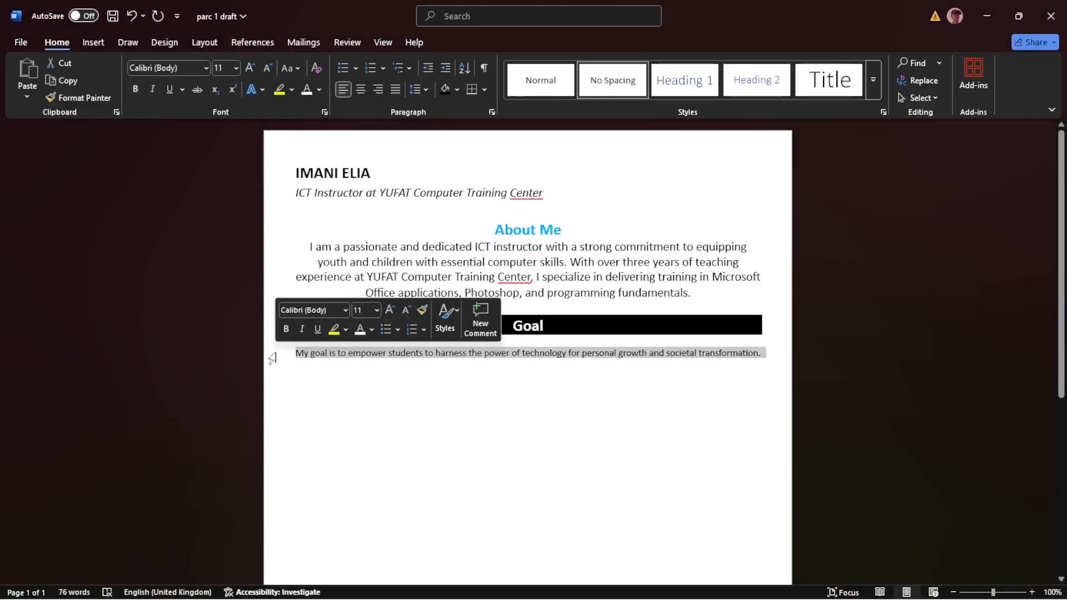
click(233, 69)
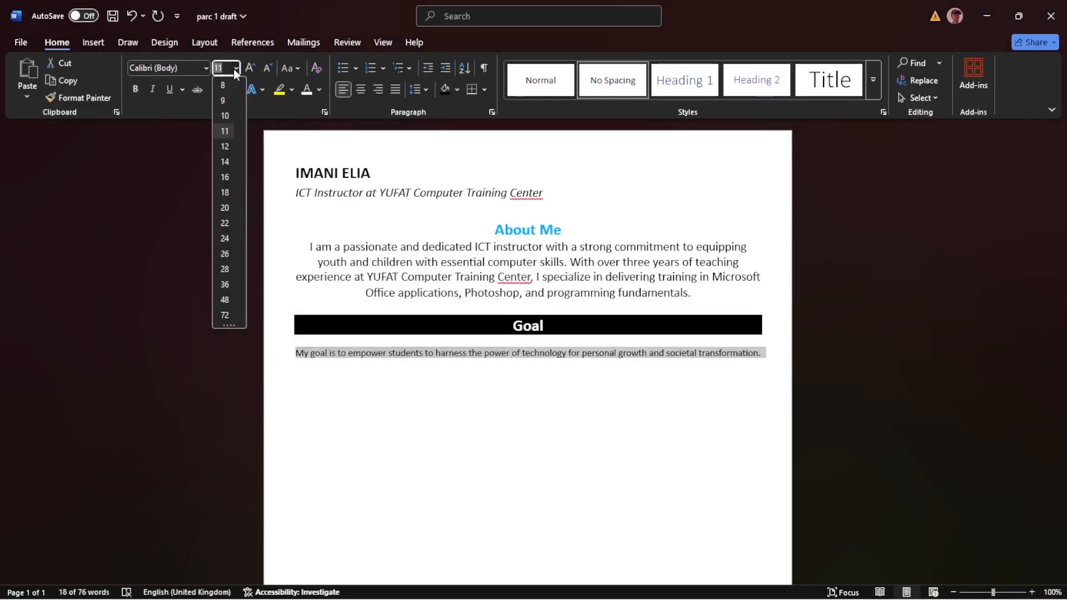
click(225, 162)
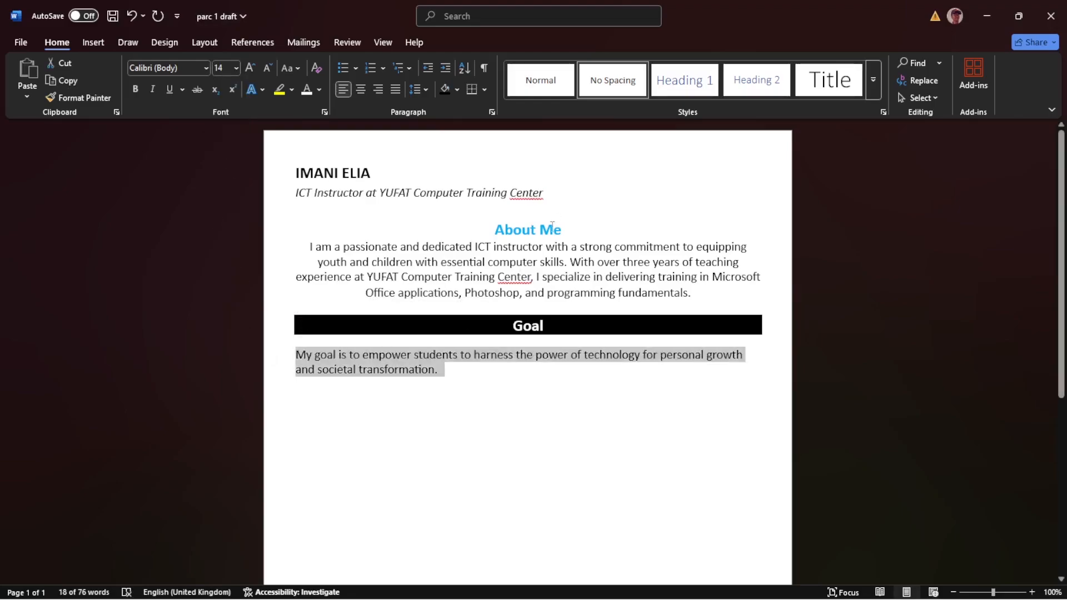
click(471, 387)
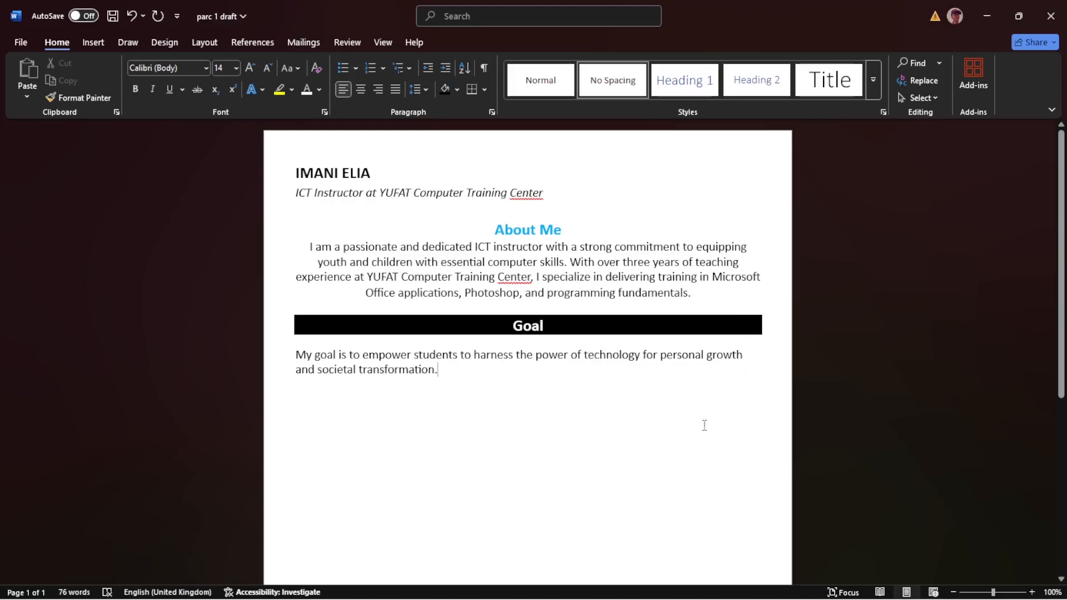
Open the Save As page in Word's File backstage
click(21, 43)
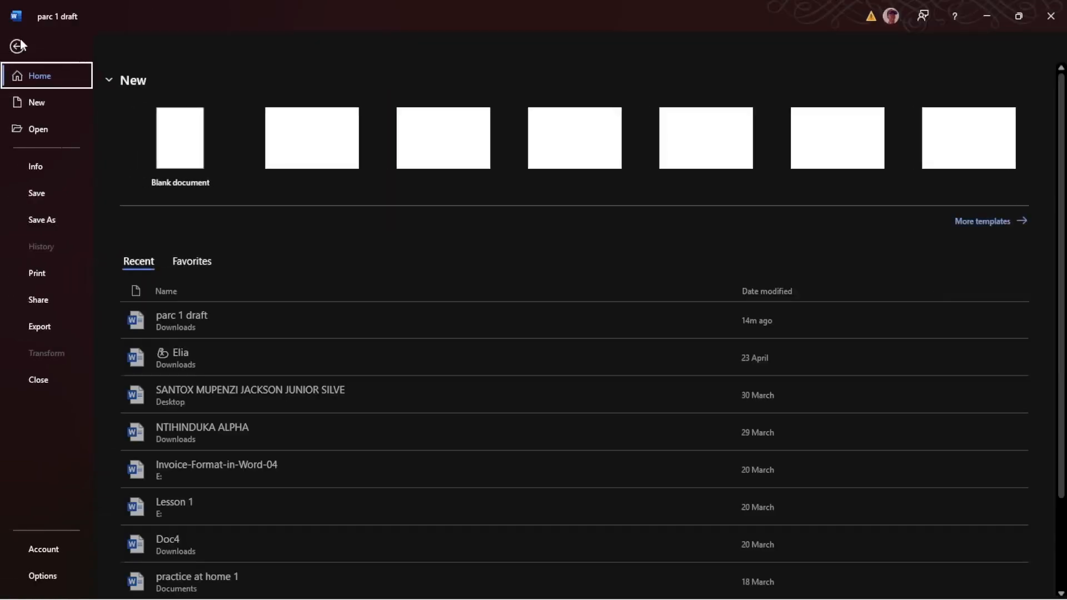
click(61, 218)
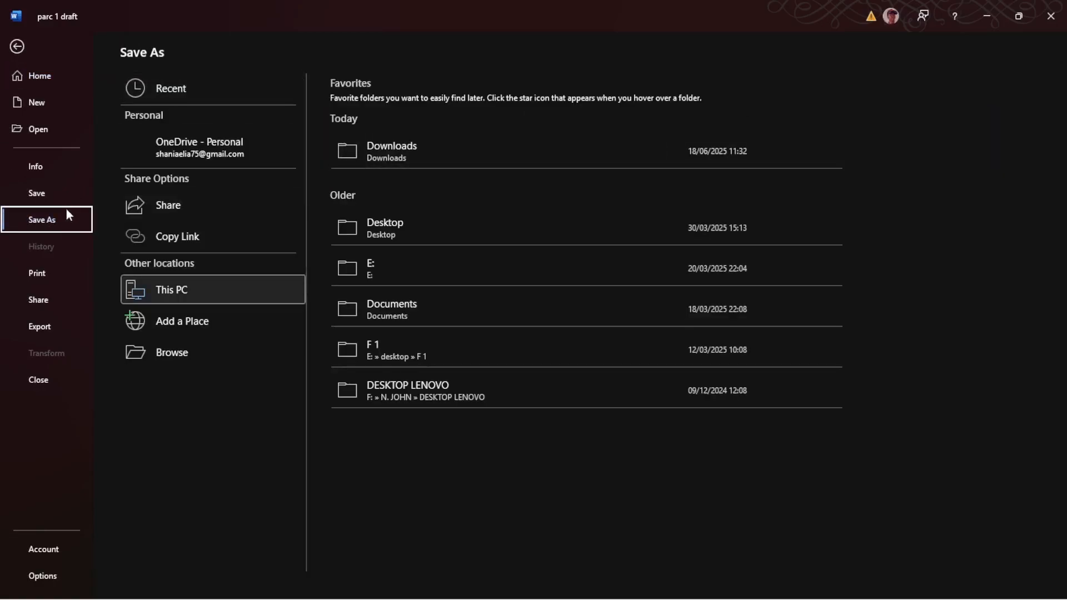
Choose the Documents folder and replace the file name with a new one ending in 'w1'
click(189, 349)
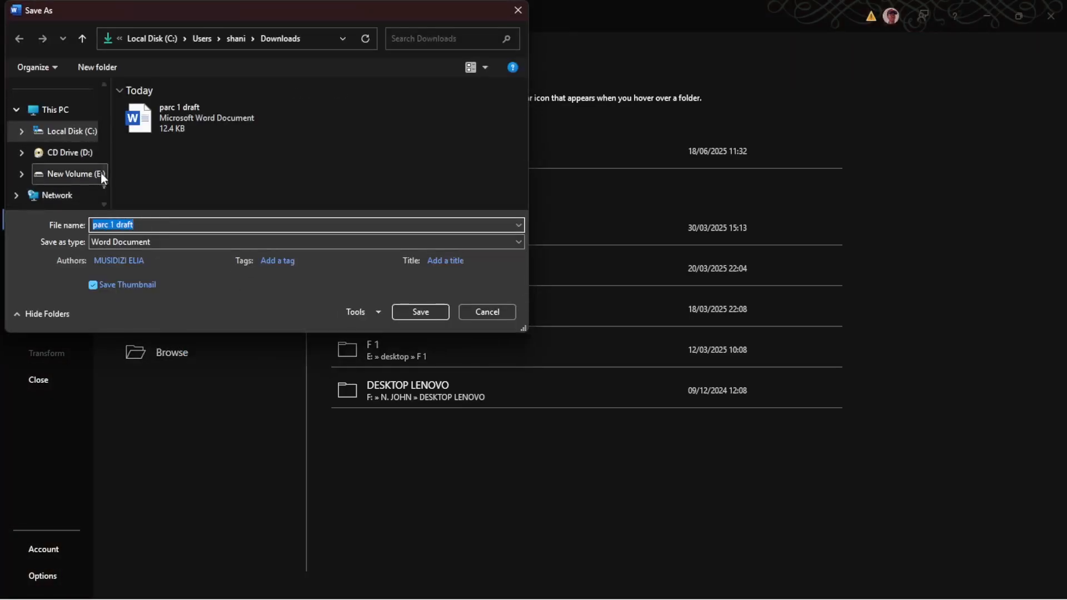
drag(102, 175, 102, 118)
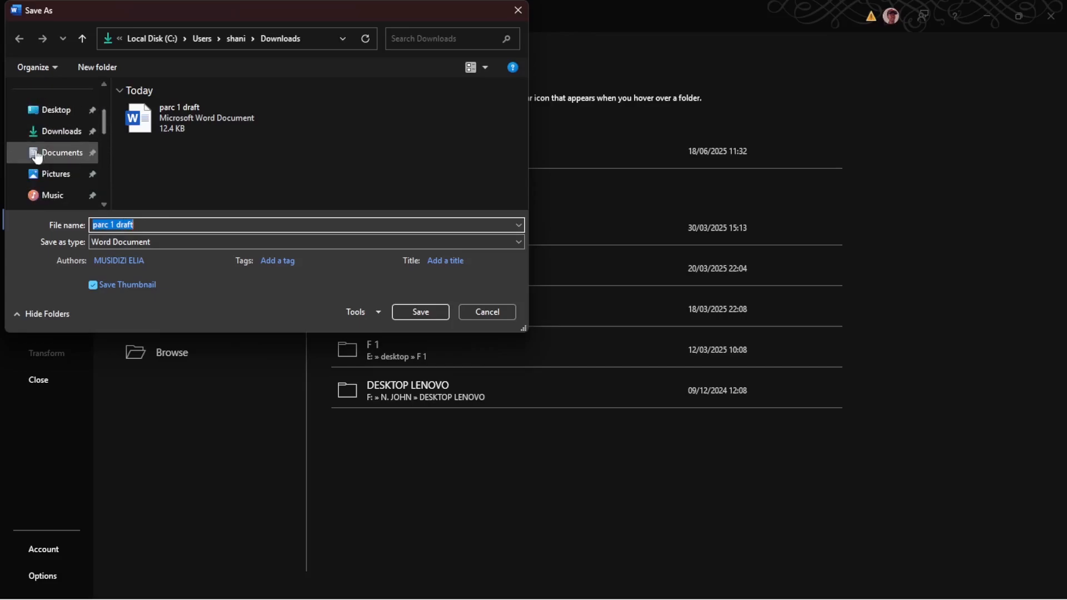
click(67, 157)
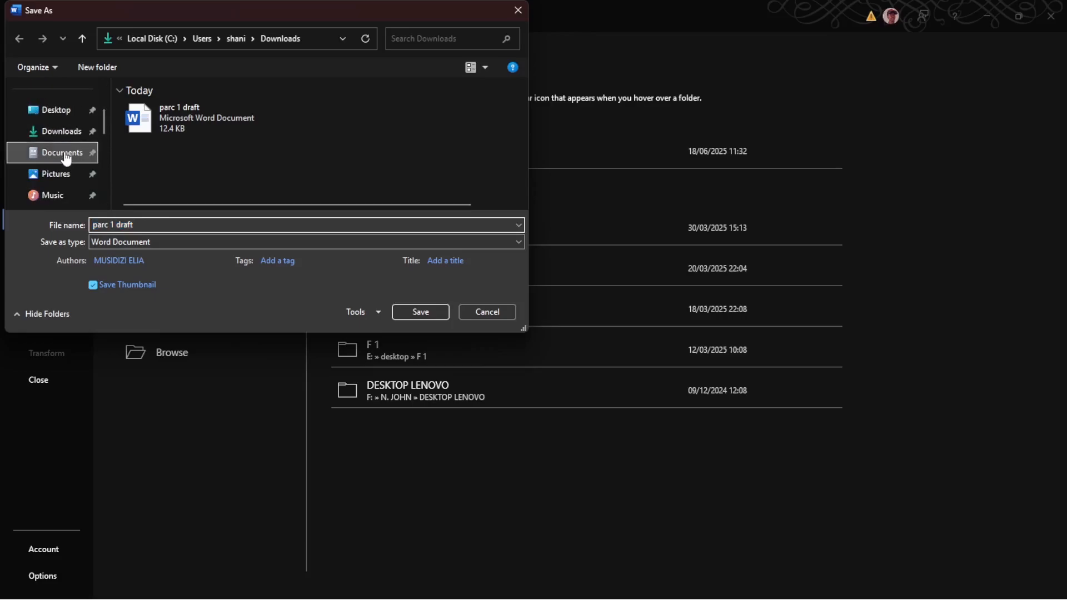
click(175, 223)
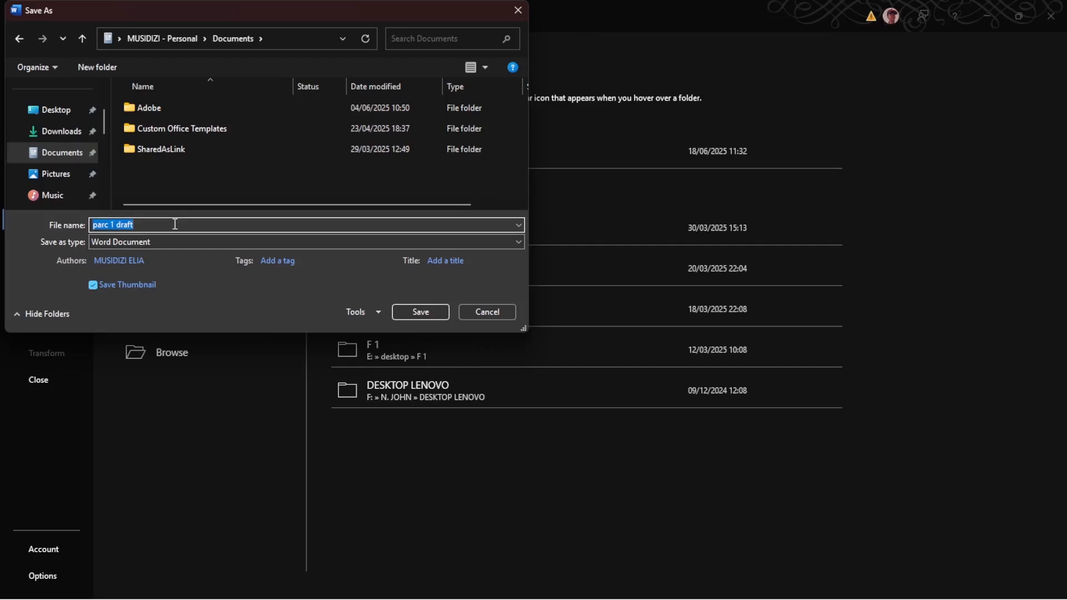
key(BackSpace)
text(imani elia w1)
Launch Chrome with the user's profile and reach Module 2 Classwork through the Google apps menu
mouse_move(356, 599)
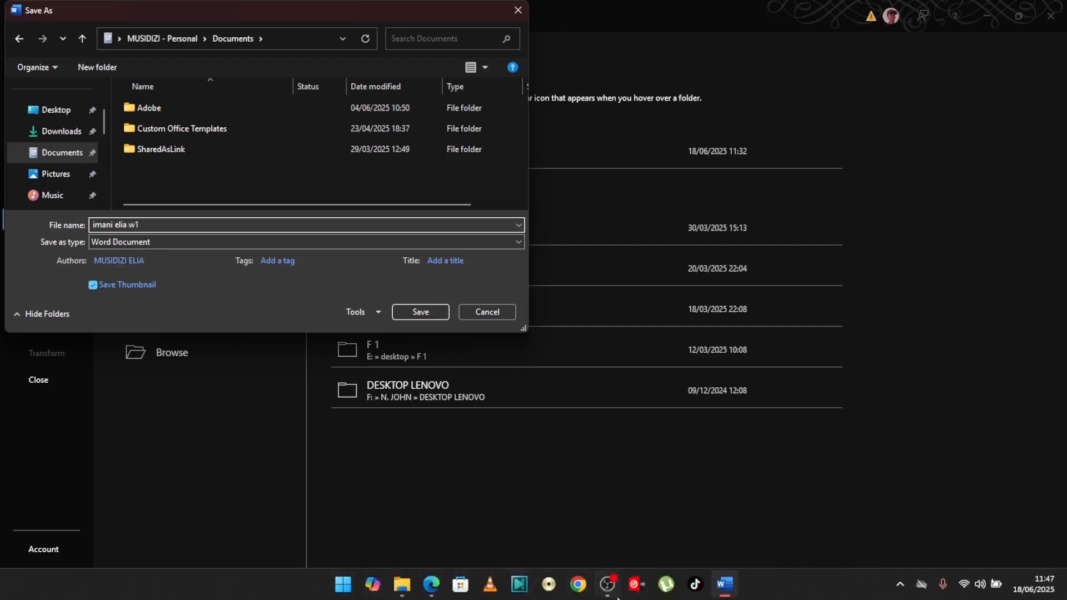
click(578, 584)
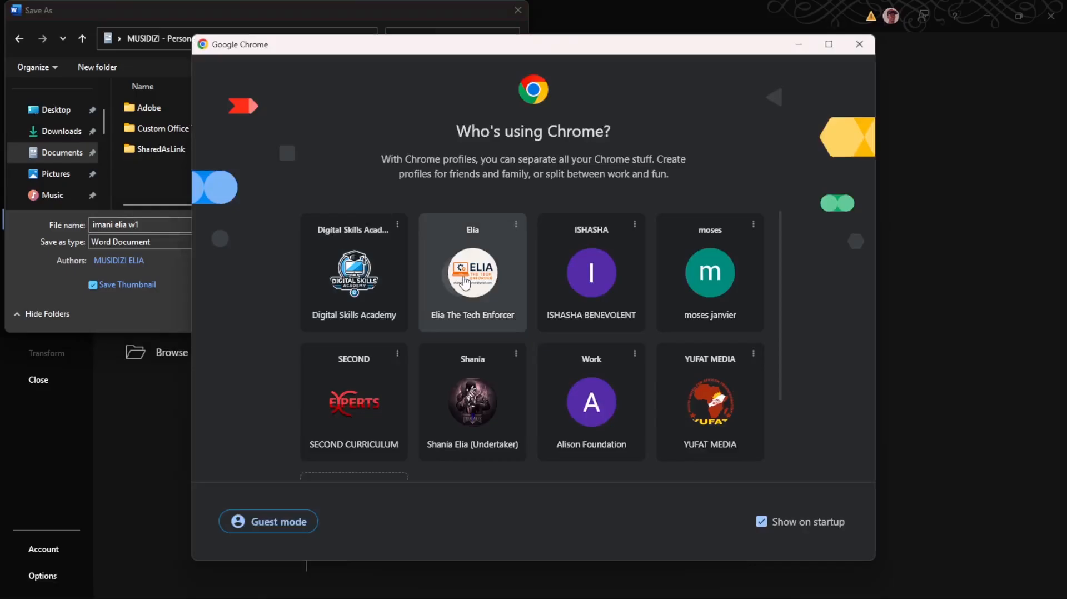
click(469, 339)
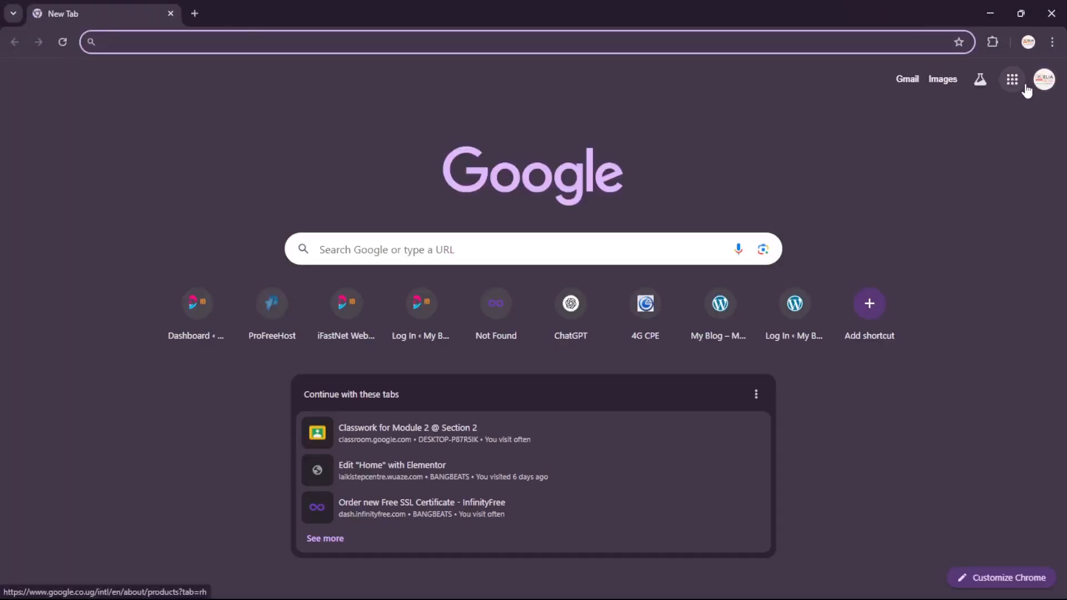
click(1020, 95)
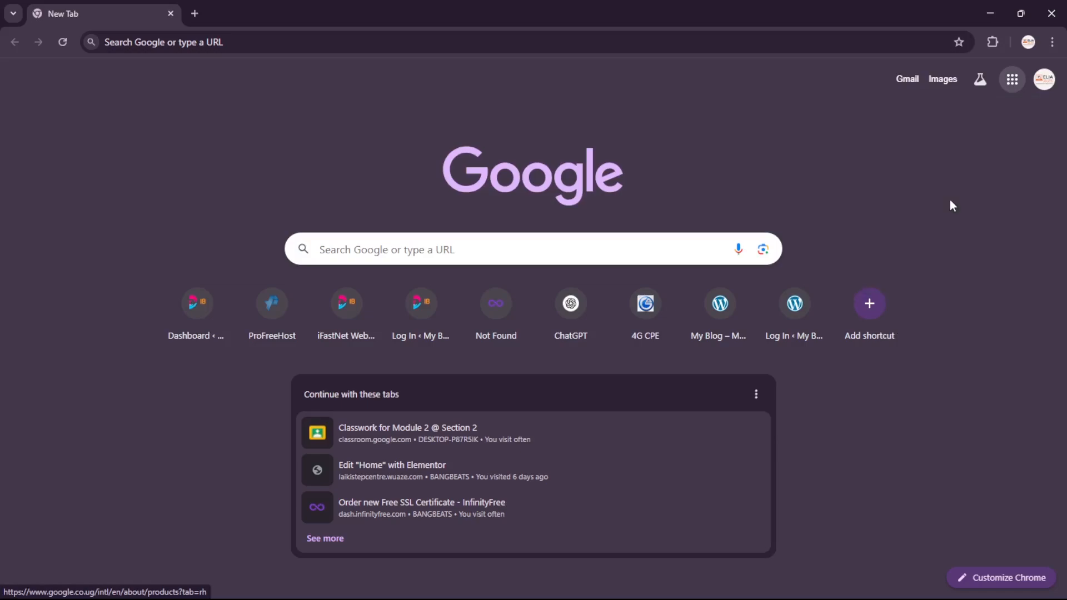
scroll(944, 222, down, 3)
scroll(947, 233, down, 5)
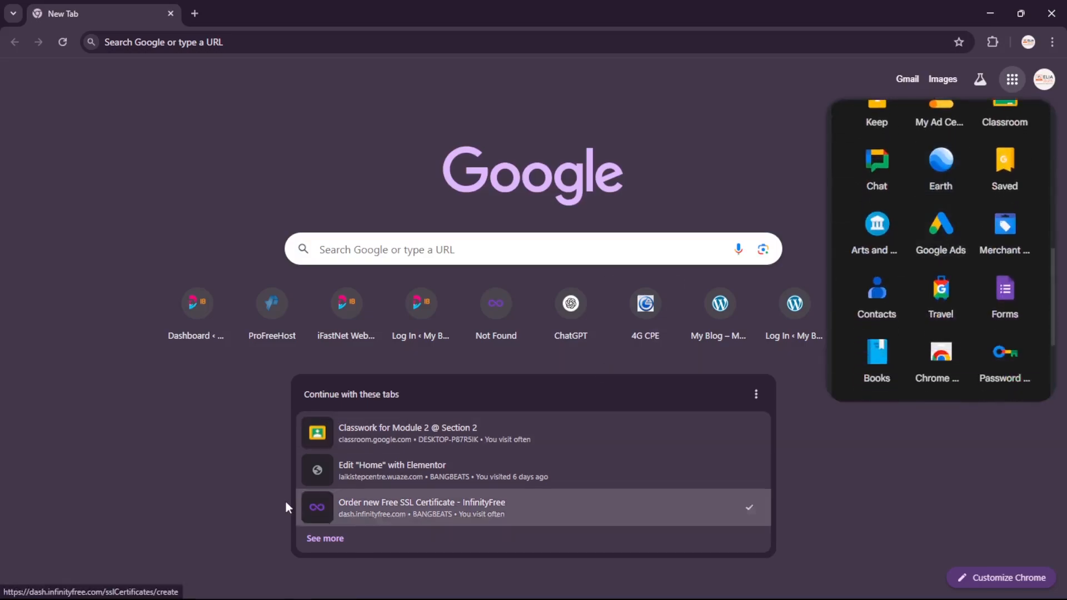
click(398, 436)
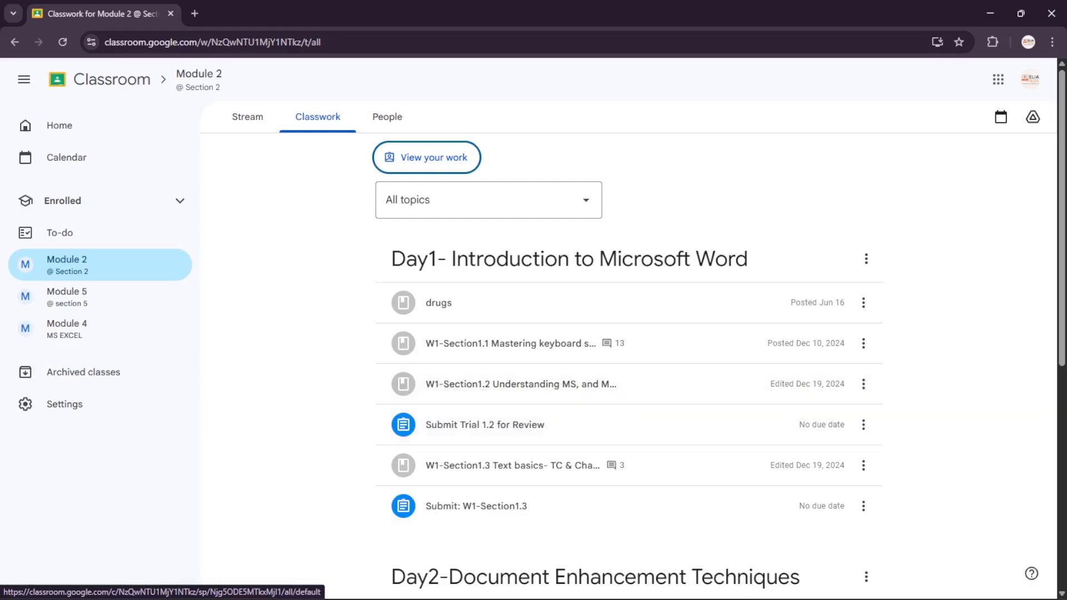
In Save As, make the file name end in 'w1-section 1.2' and set the type to PDF
click(710, 588)
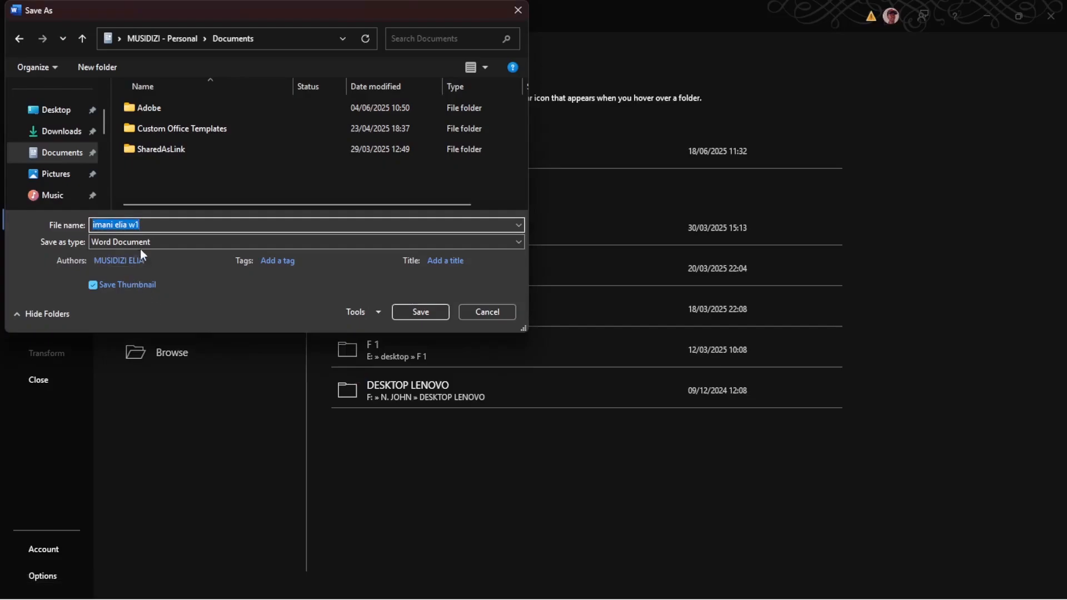
click(154, 224)
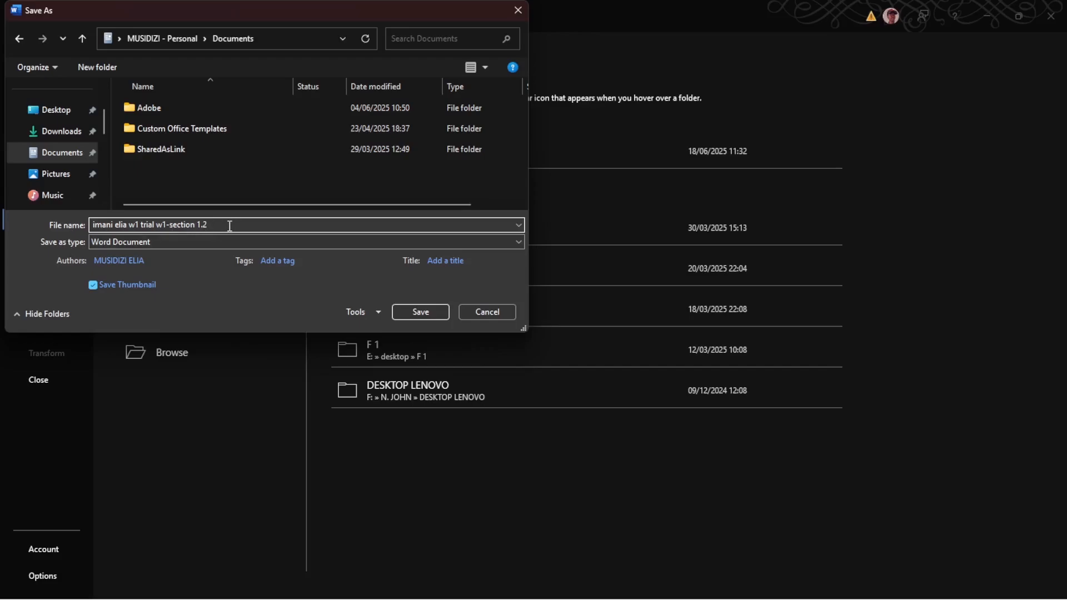
drag(209, 225, 54, 219)
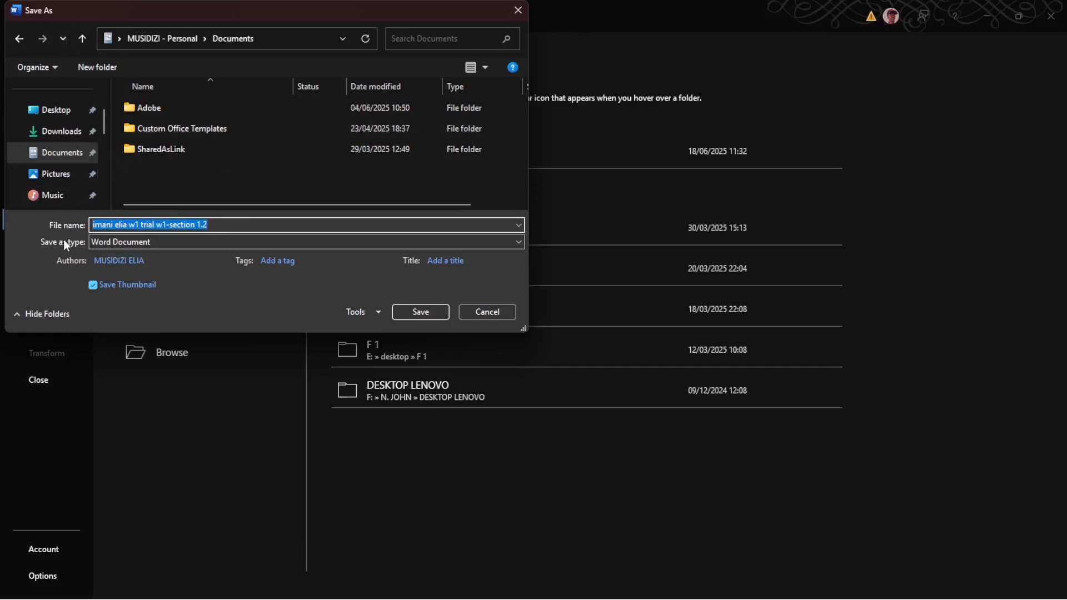
click(152, 241)
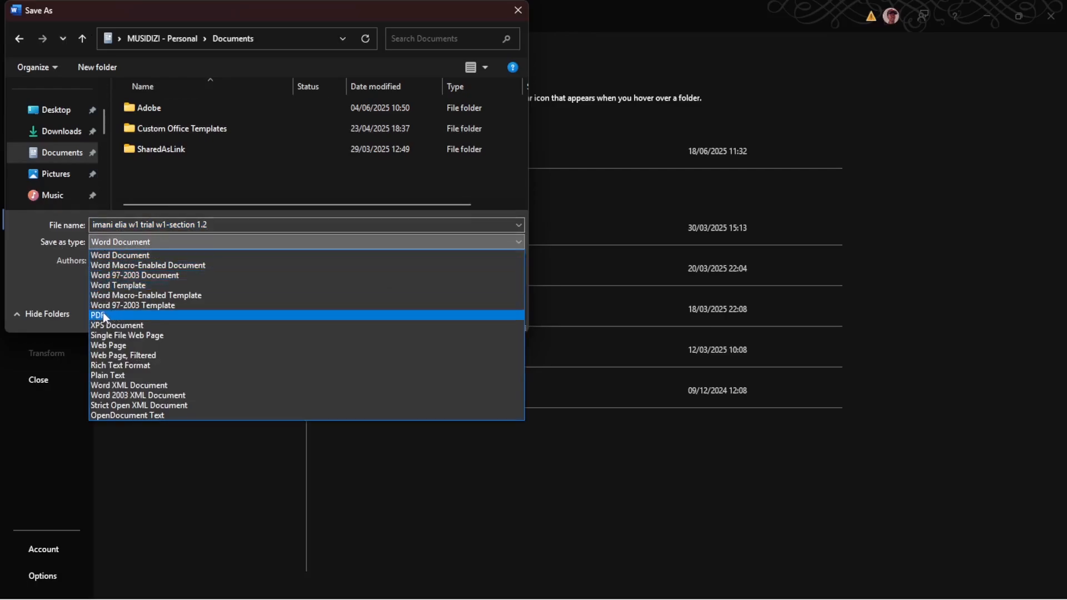
click(103, 314)
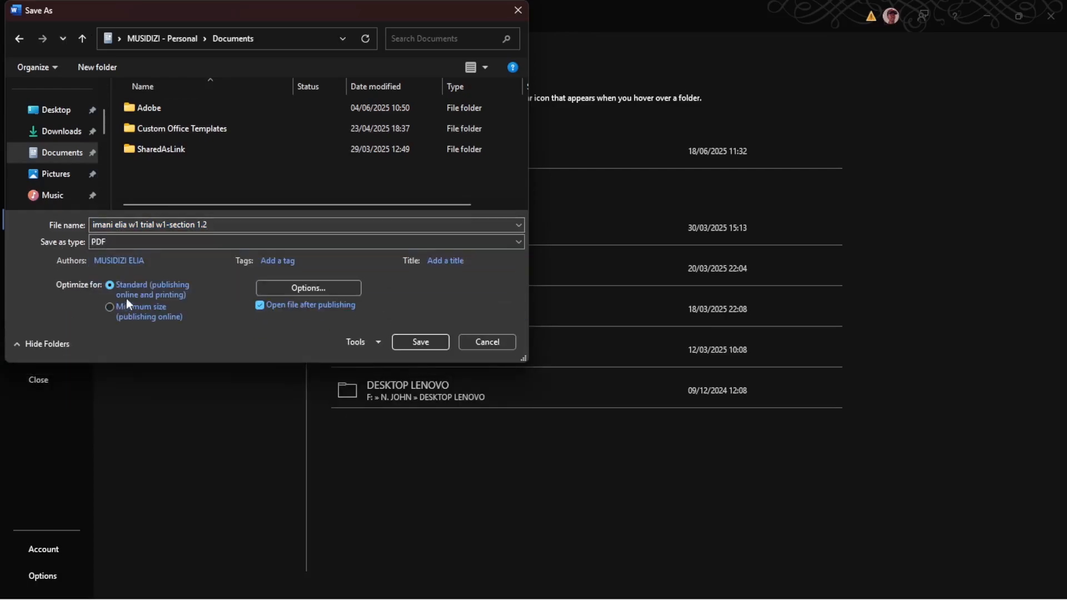
Save the PDF and compare it against the zoomed-out prack 1 project reference
click(411, 341)
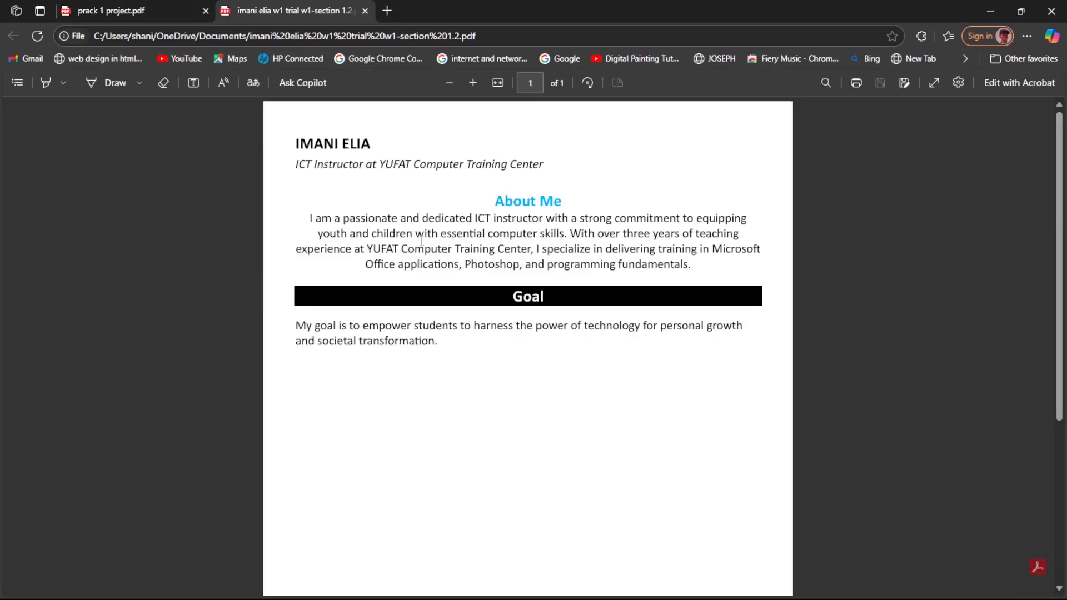
drag(300, 142, 744, 325)
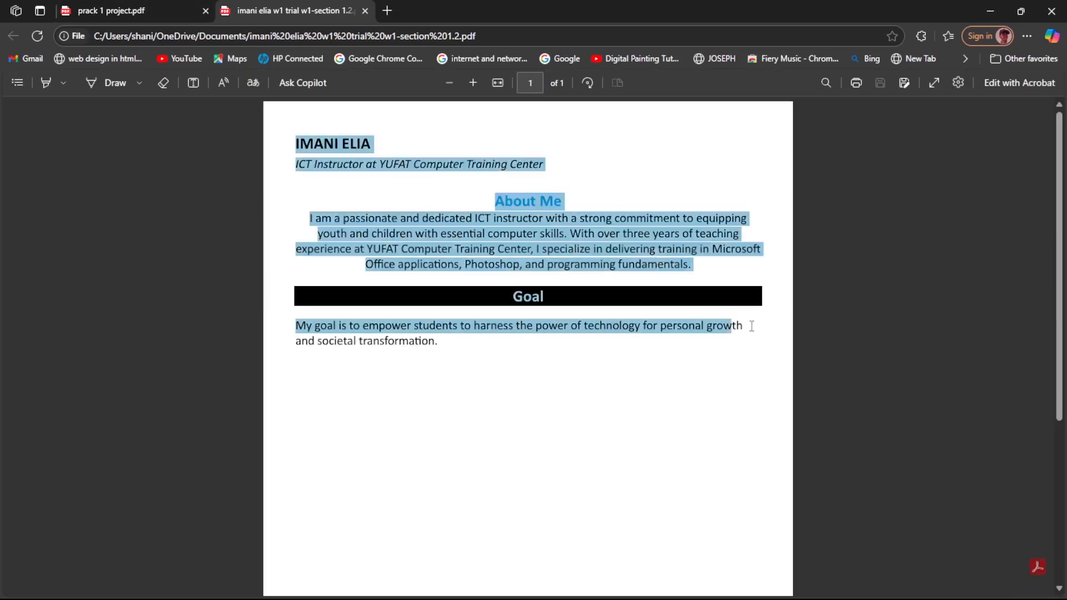
click(103, 11)
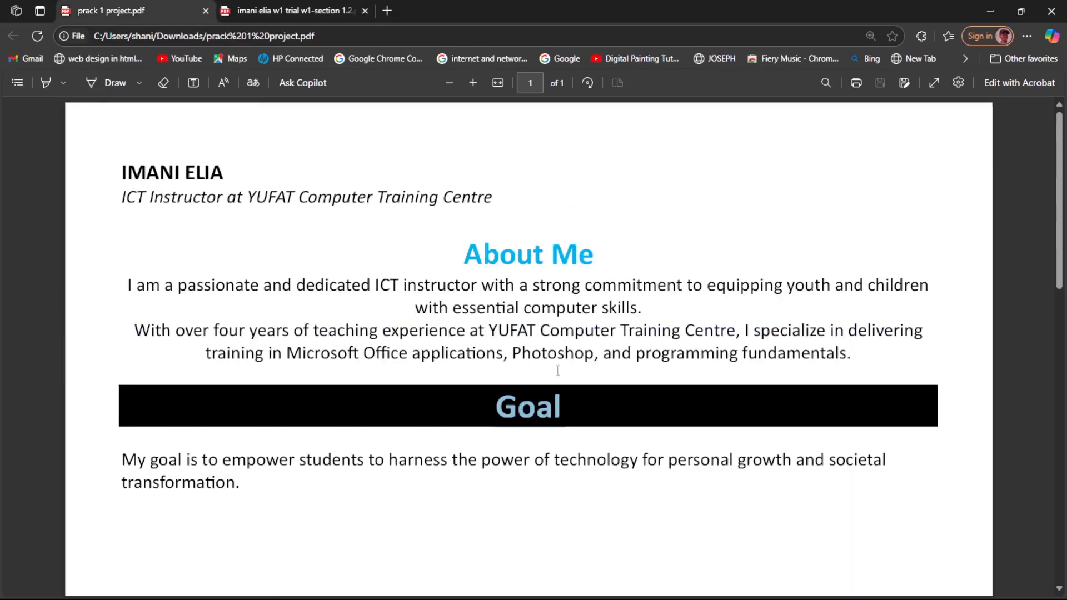
click(450, 82)
click(450, 82)
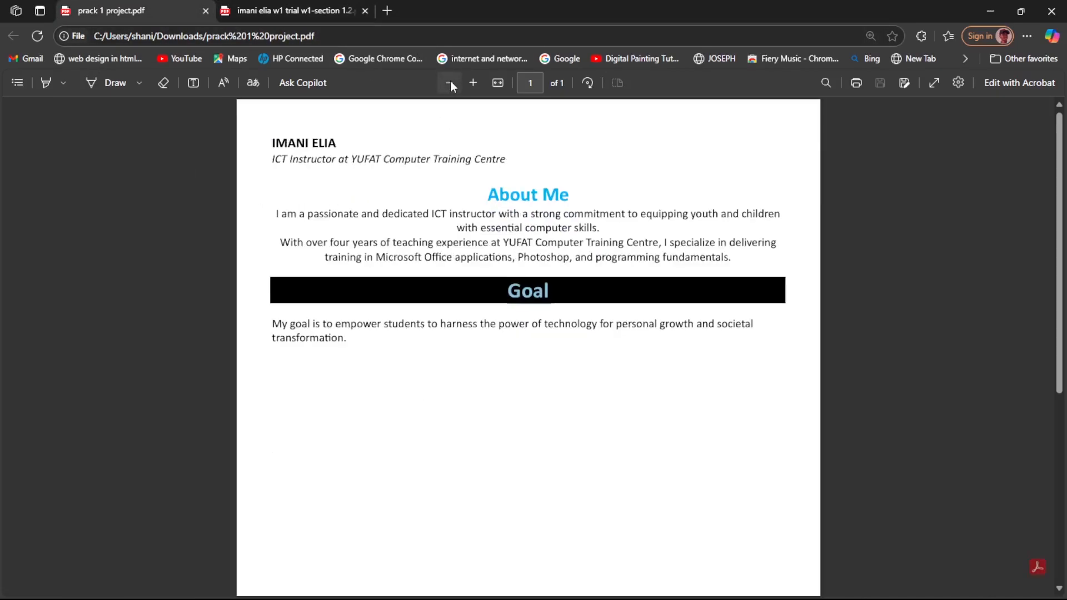
click(450, 82)
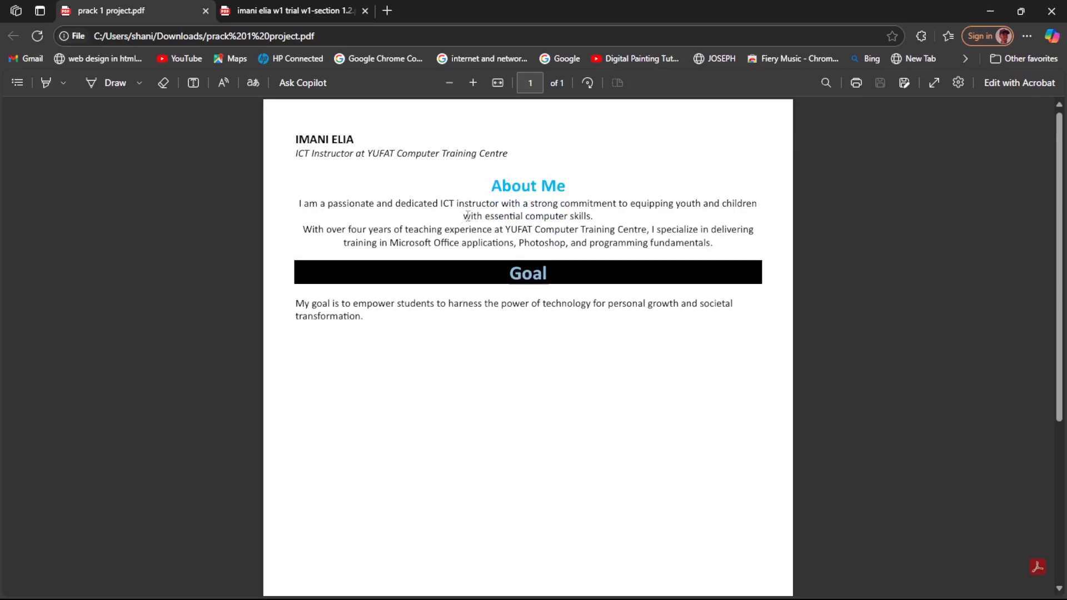
drag(467, 216, 614, 204)
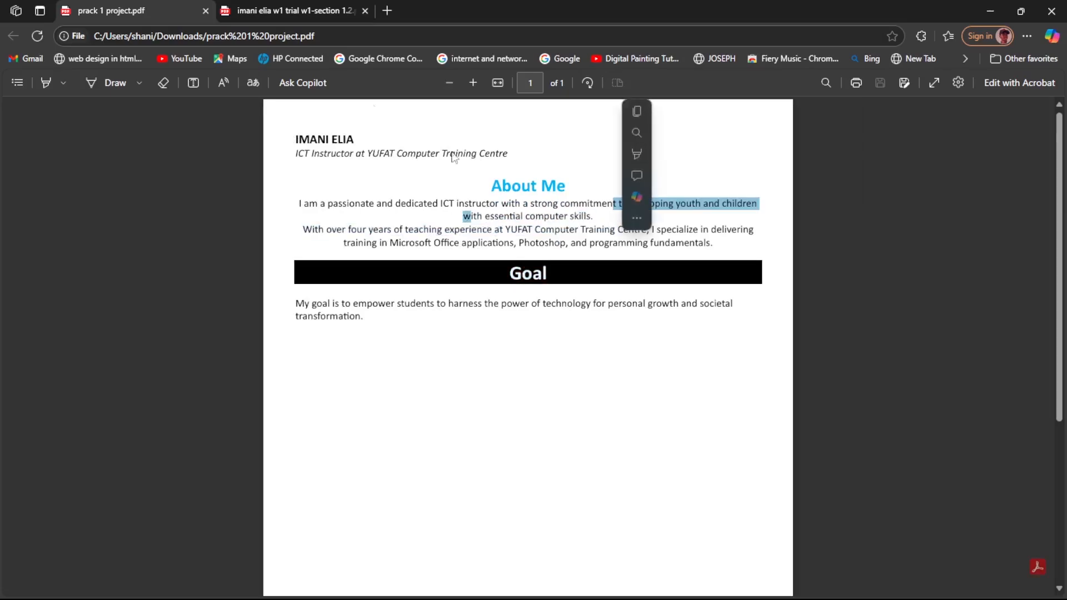
Return to the exported PDF, then close both the exported and reference PDFs
click(268, 13)
click(567, 266)
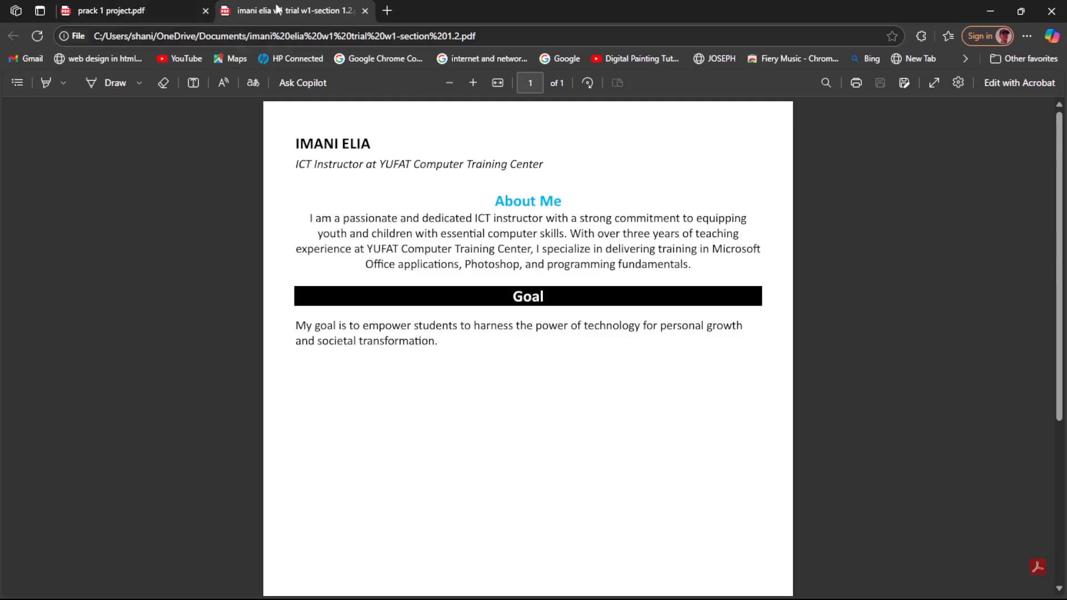
click(364, 11)
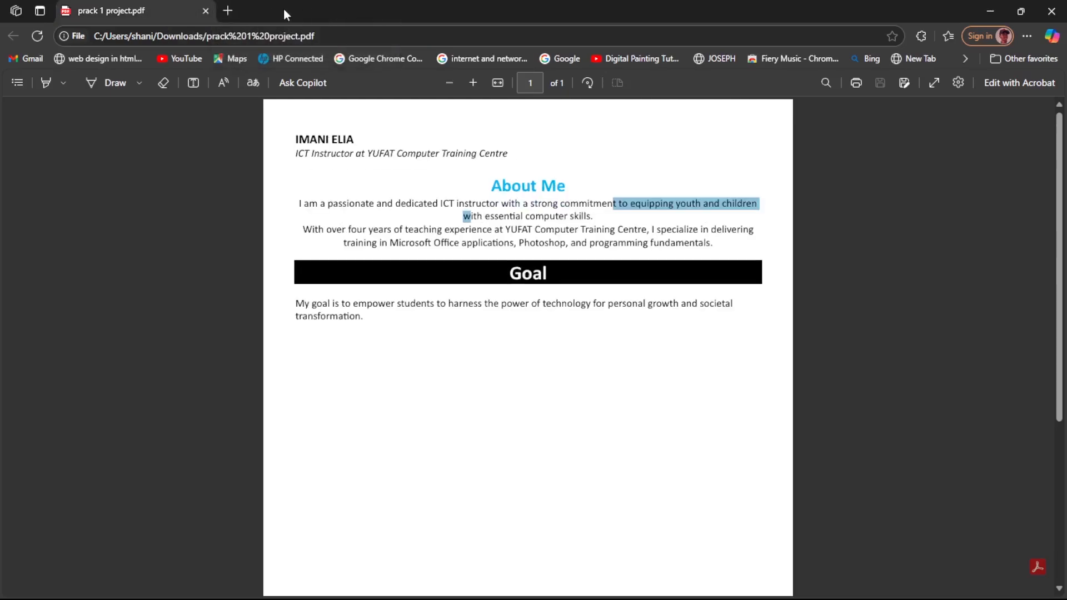
click(205, 11)
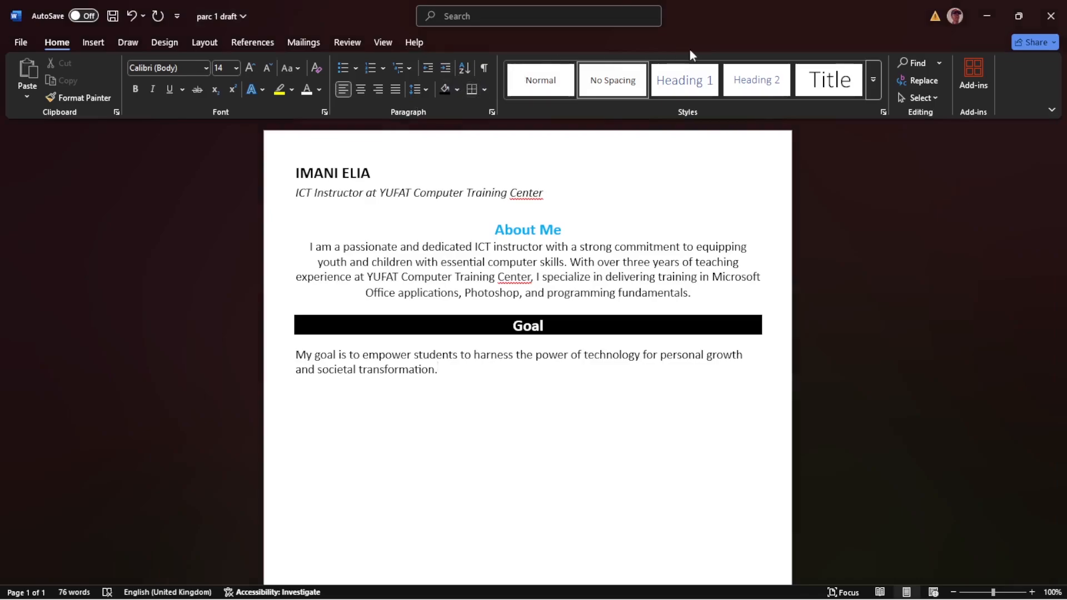
Open the 'Submit Trial 1.2 for Review' details, dismiss the tip, and choose Add or create > Google Drive
mouse_move(574, 598)
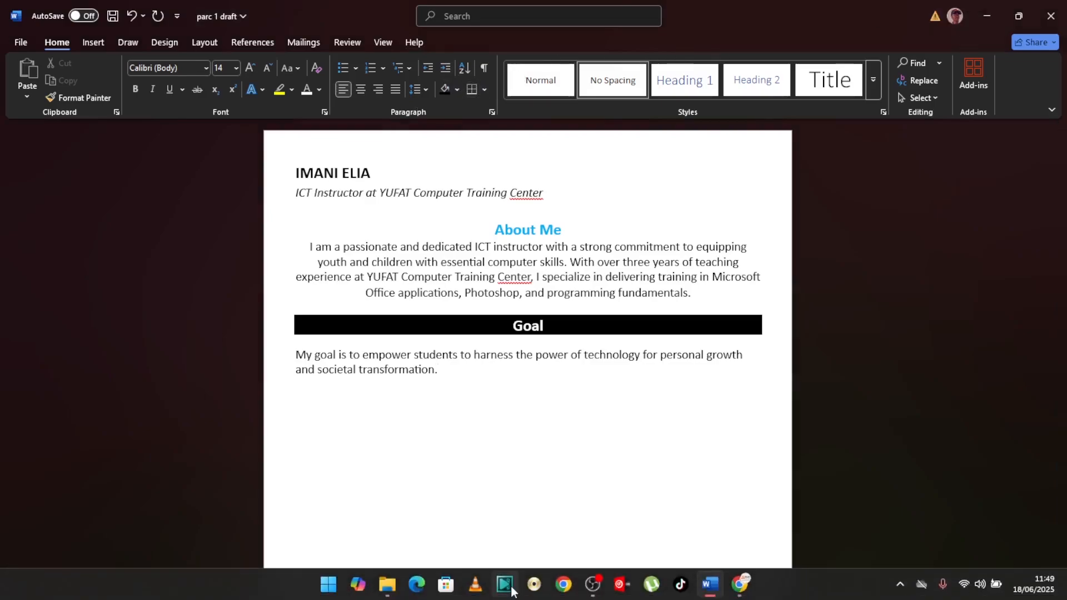
click(742, 586)
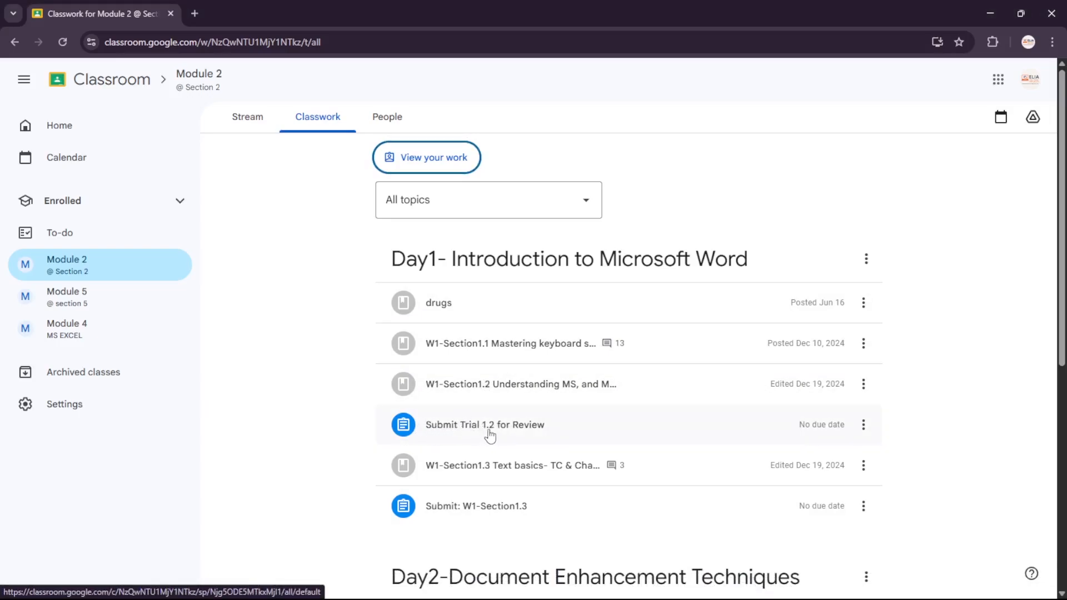
click(544, 431)
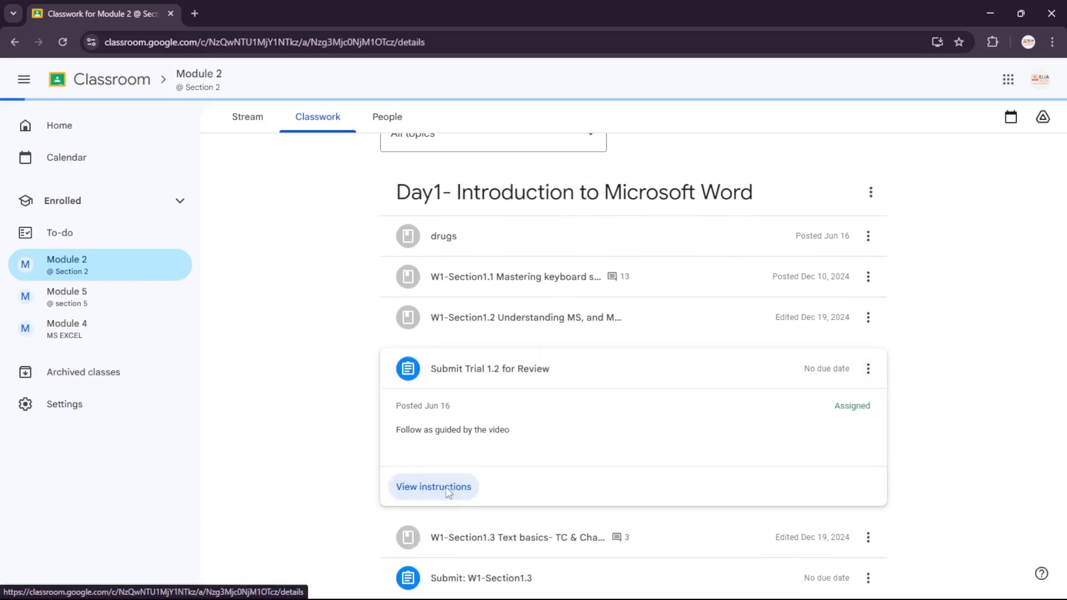
click(446, 487)
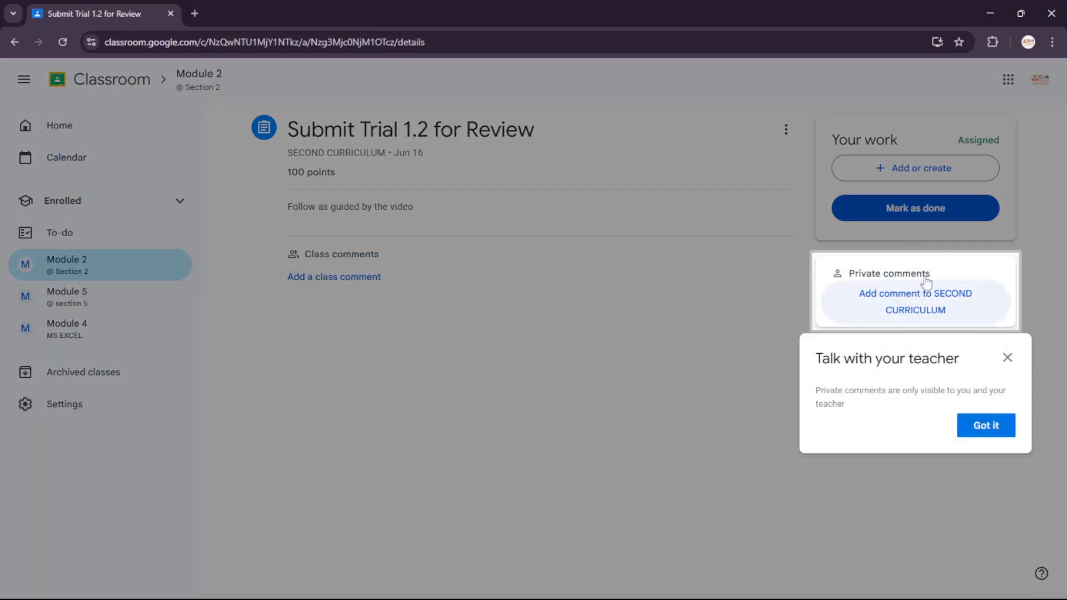
click(988, 428)
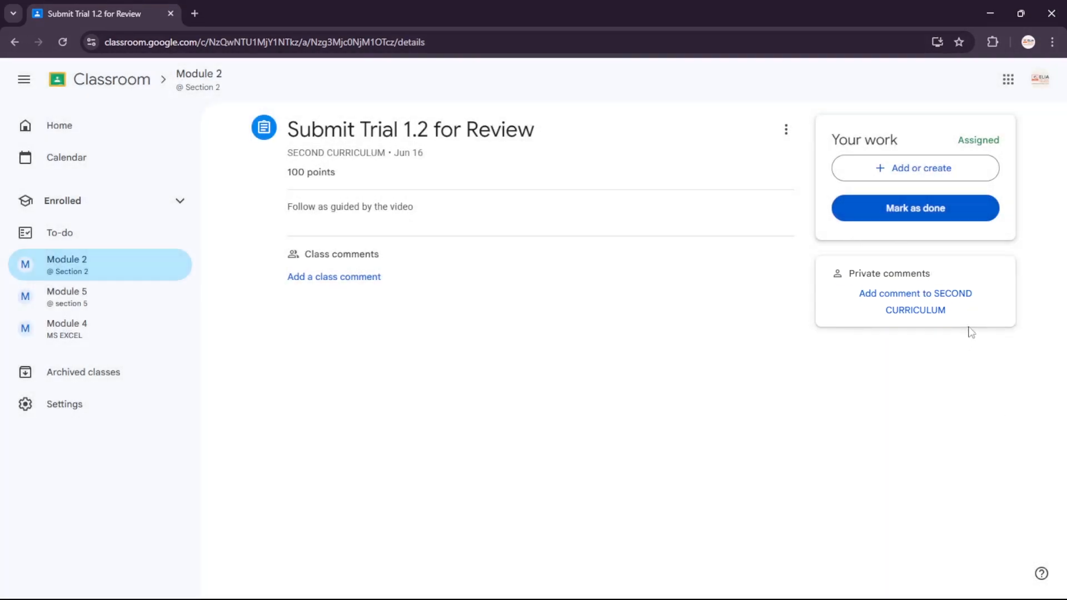
click(902, 170)
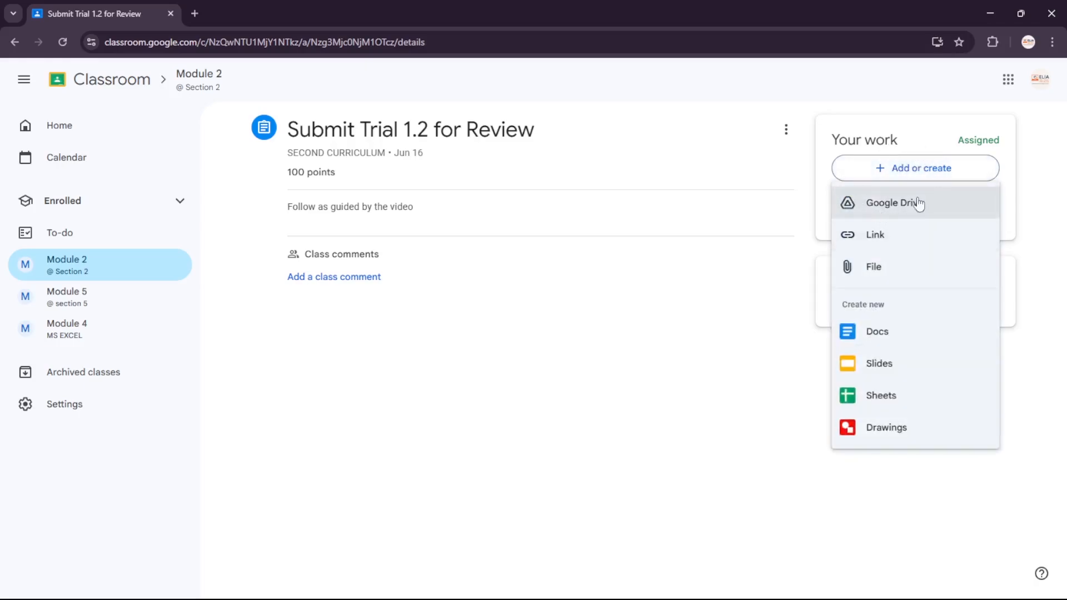
click(903, 269)
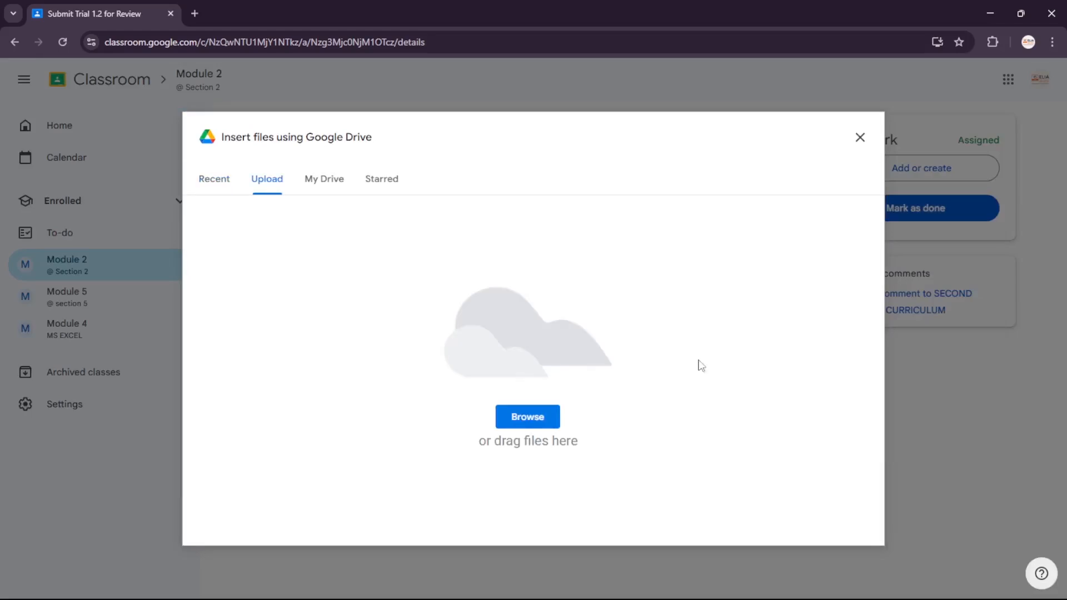
Upload the exported w1-section 1.2 PDF from Documents, getting past the file-not-found error
click(528, 423)
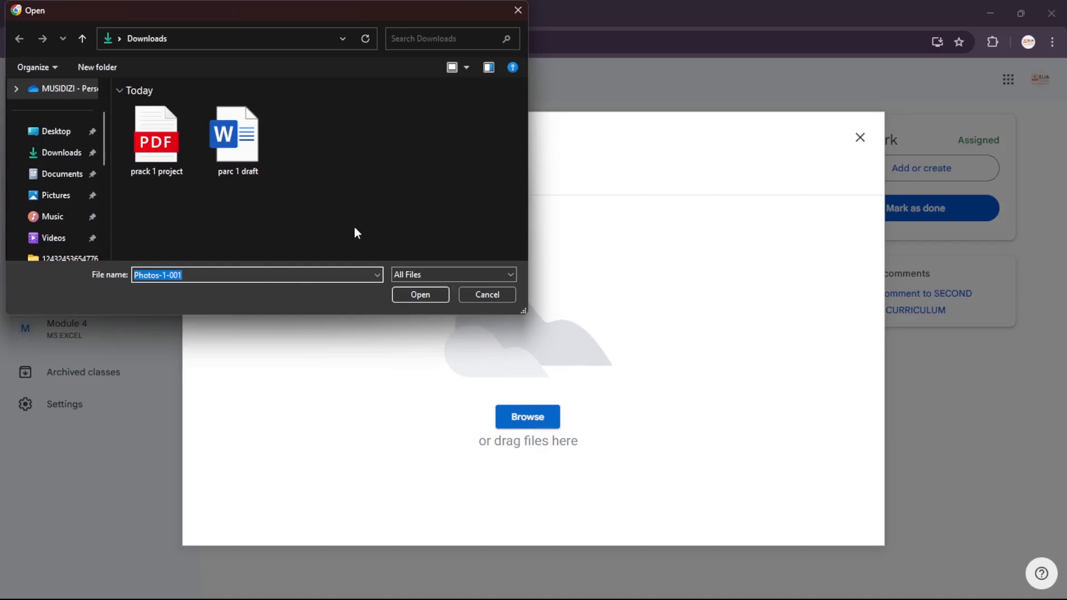
click(63, 181)
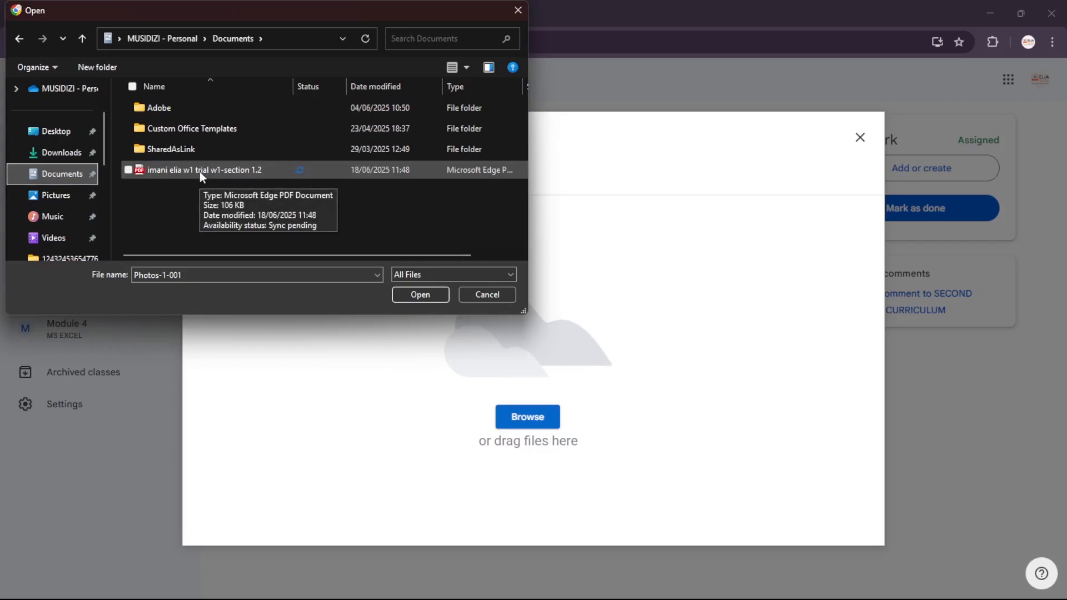
click(425, 293)
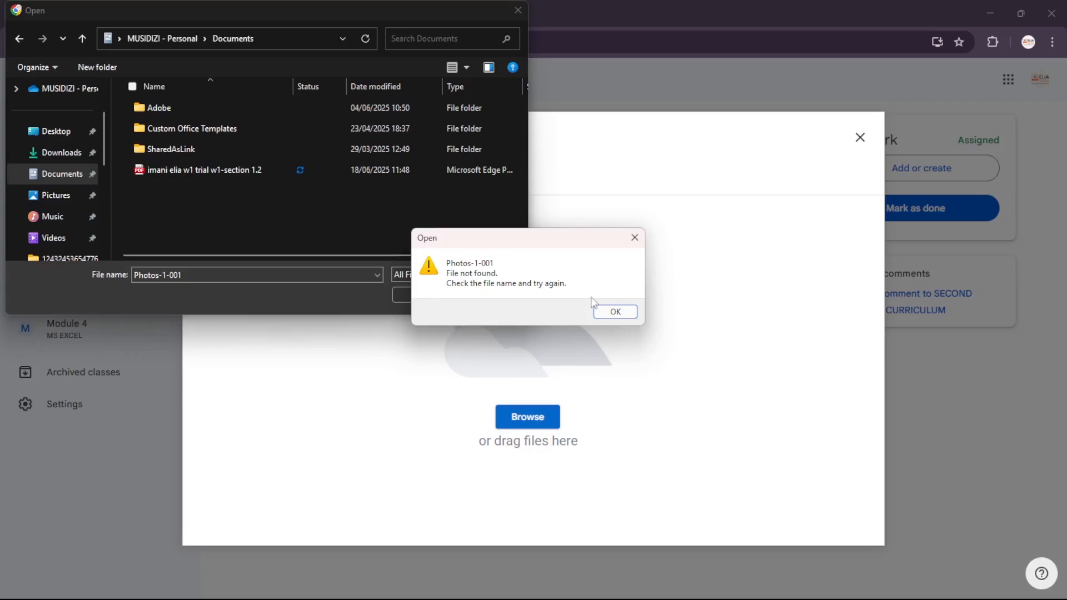
click(615, 311)
click(170, 171)
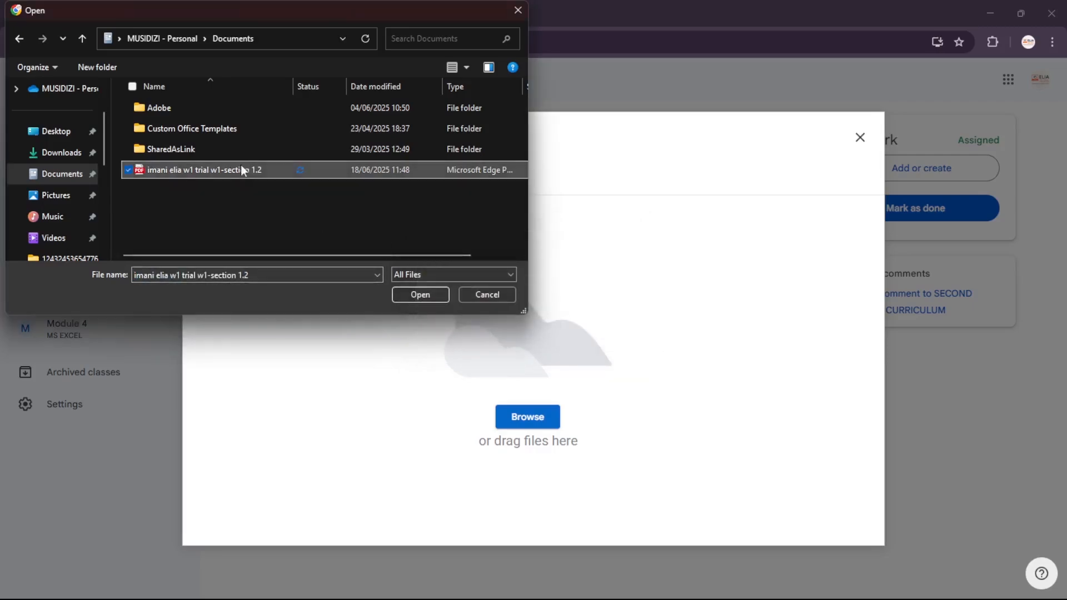
click(428, 293)
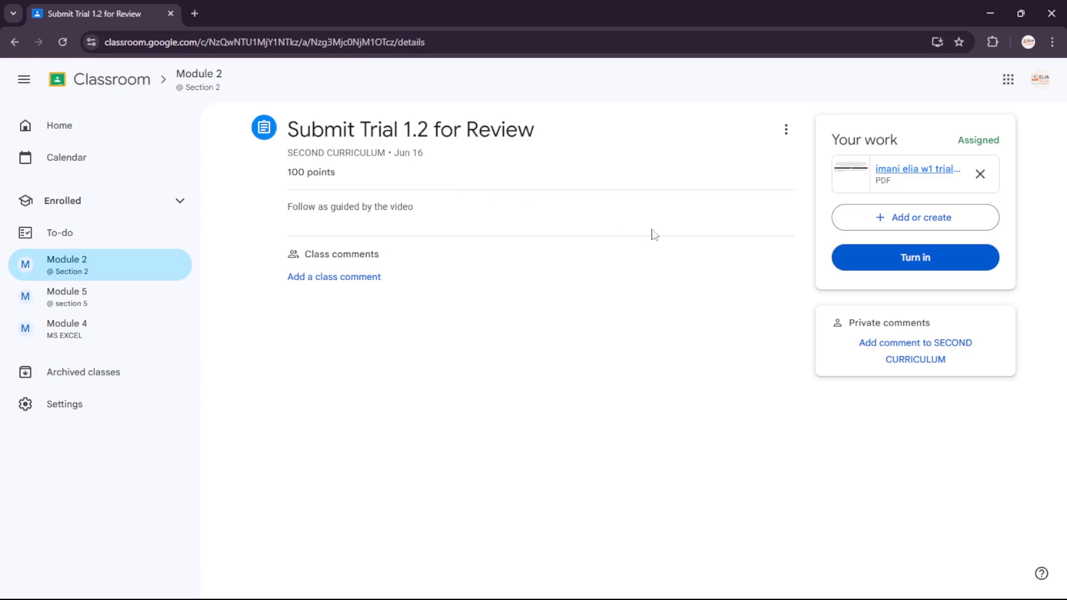
Turn in 'Submit Trial 1.2 for Review' and confirm in the Turn in dialog
click(901, 266)
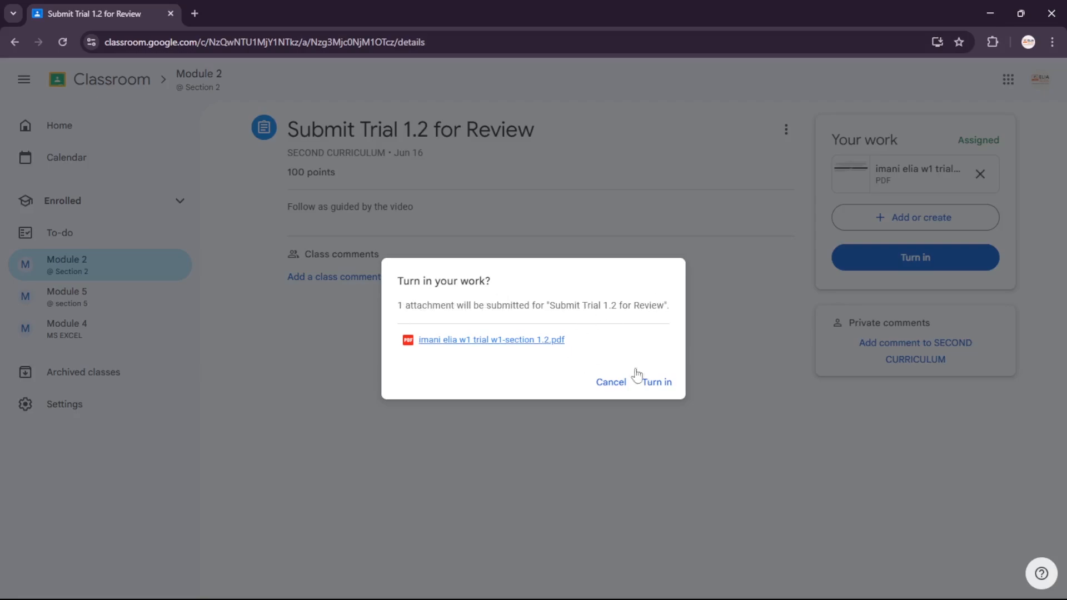
click(655, 382)
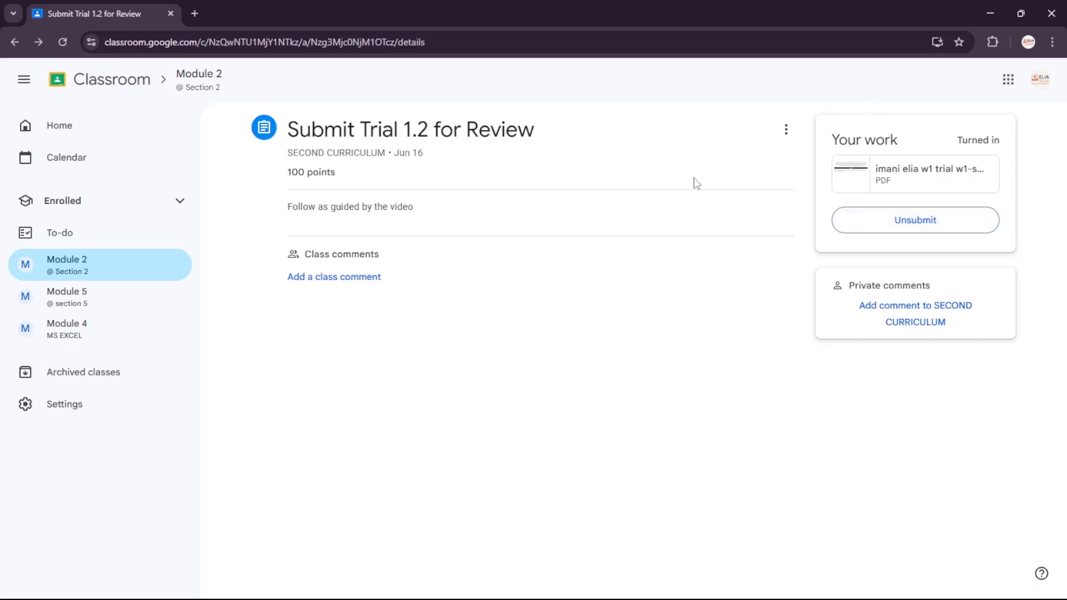
Minimize Chrome so the 'parc 1 draft' Word document is in front
click(991, 11)
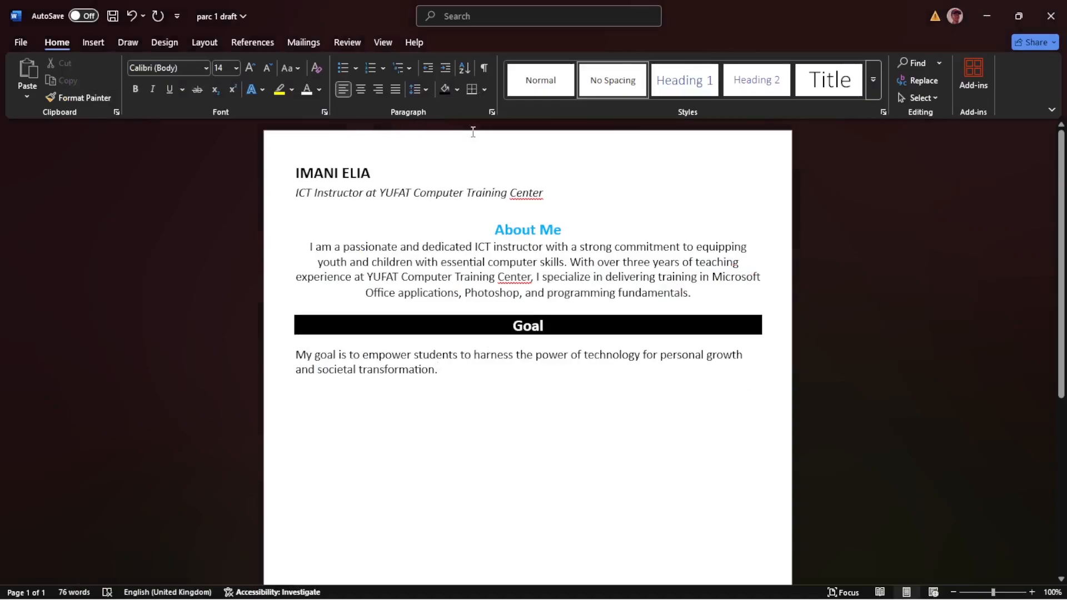